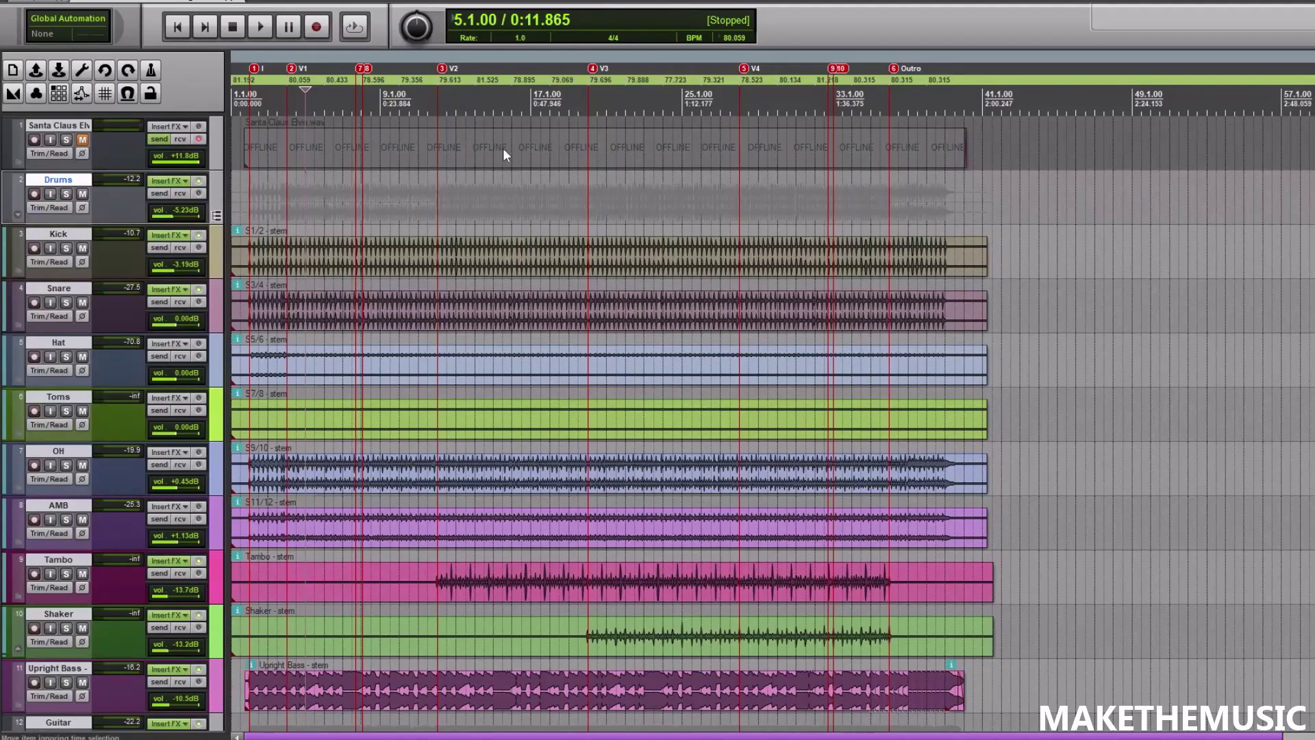
# Place the edit position around bars 20 and then 27, zooming in and out to locate it.
pyautogui.click(589, 199)
pyautogui.hotkey('ctrl', ']')
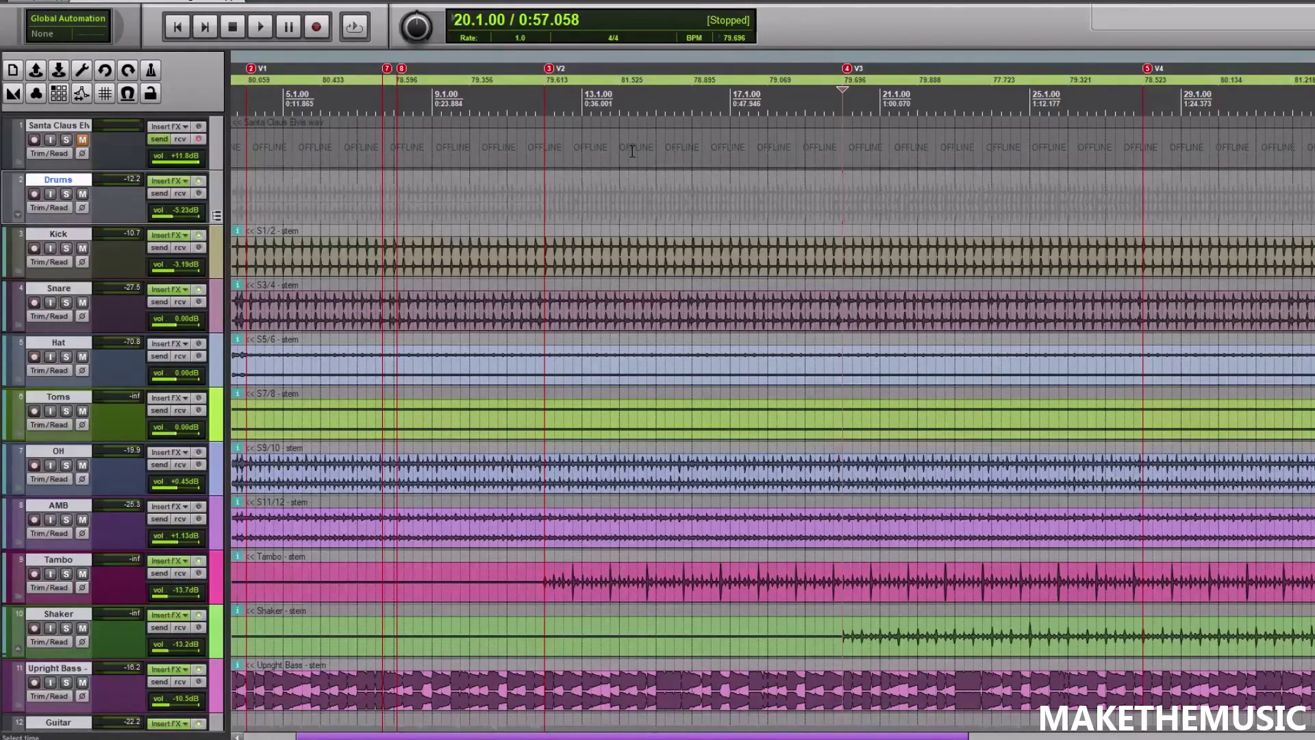
pyautogui.hotkey('ctrl', '[')
pyautogui.hotkey('ctrl', ']')
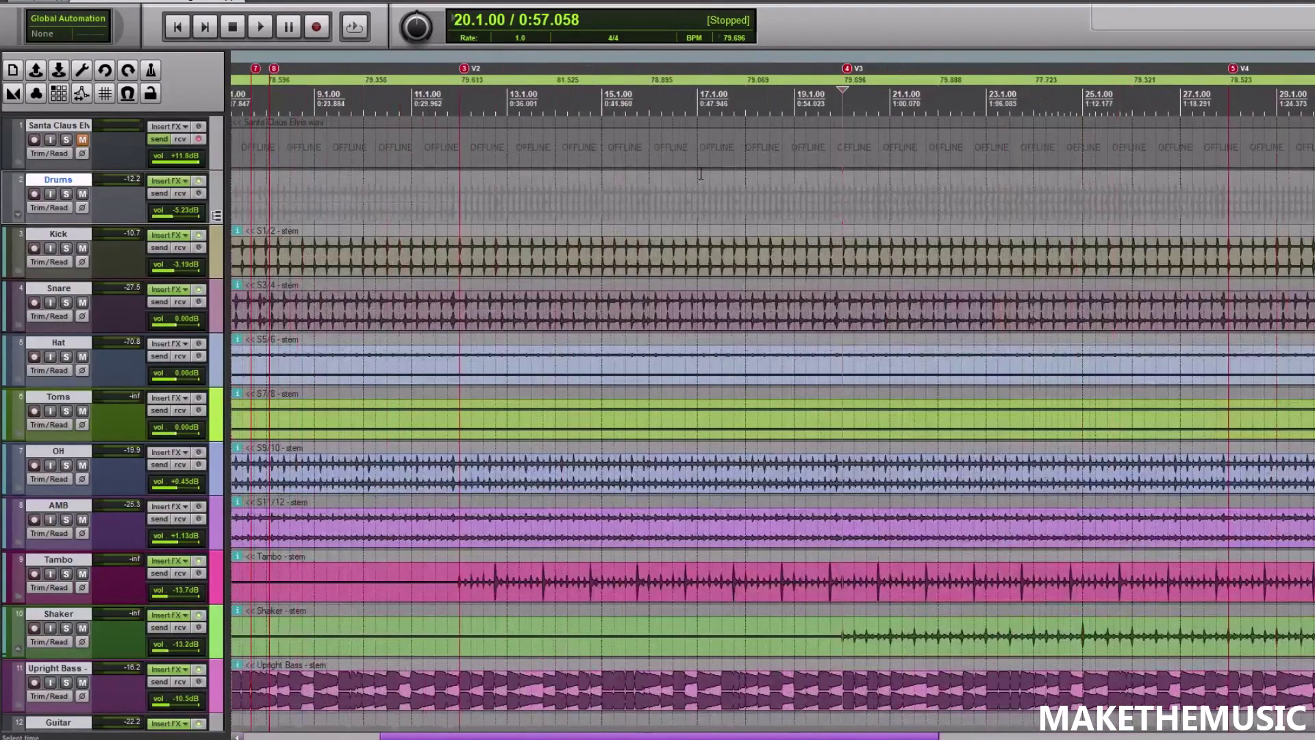
pyautogui.hotkey('ctrl', '[')
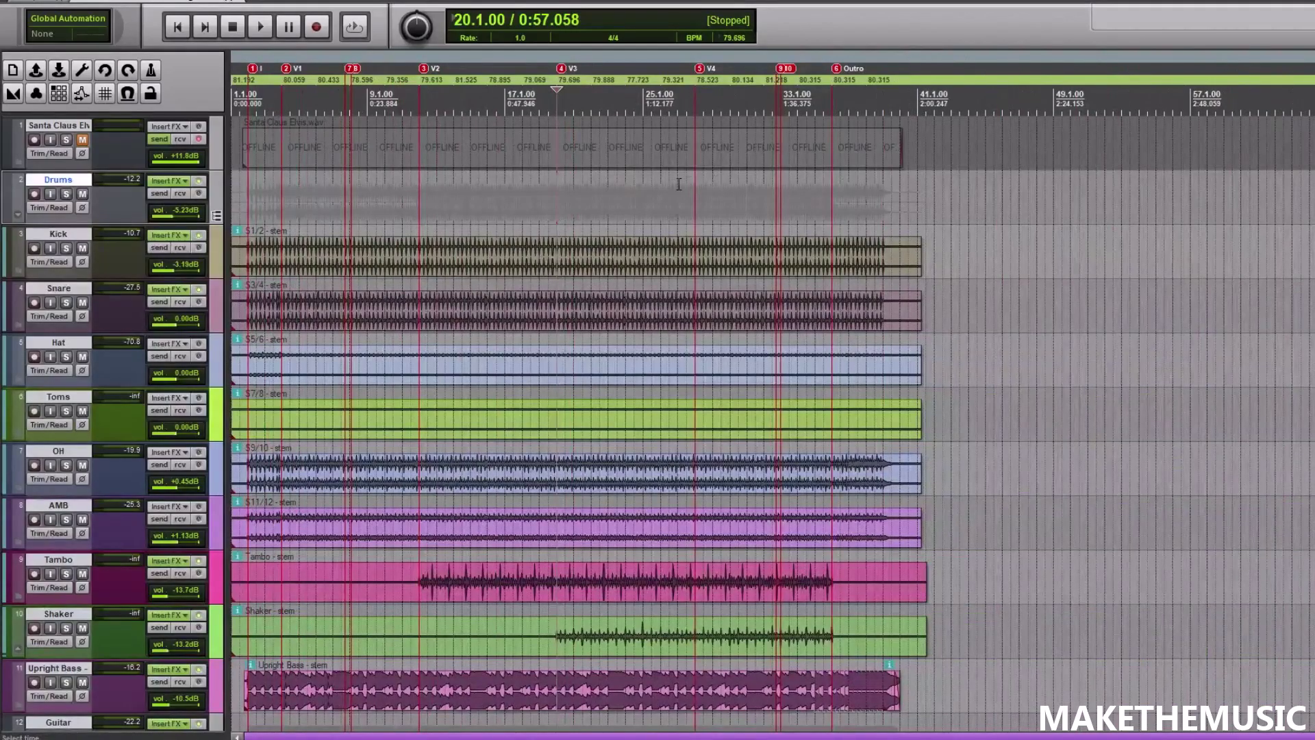
pyautogui.click(681, 180)
pyautogui.hotkey('ctrl', ']')
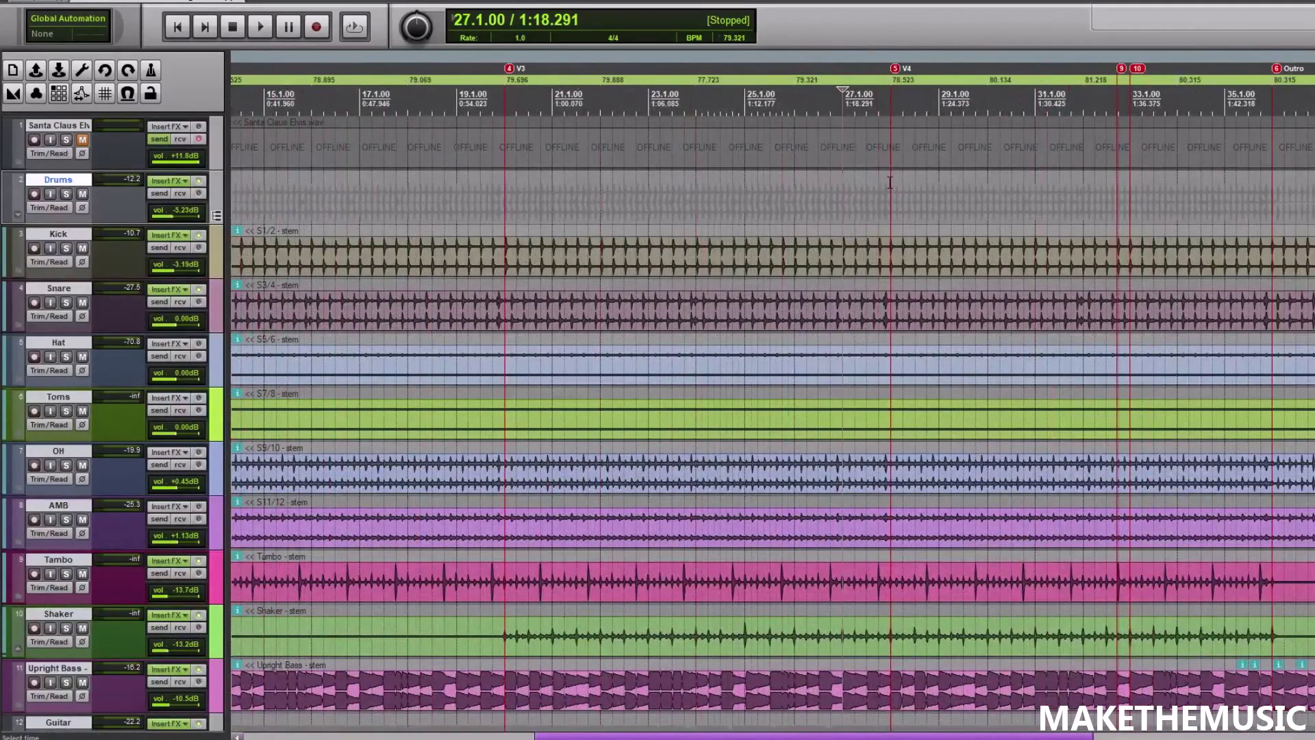
# Set the edit position at bar 28 and zoom out to show bars 1 to 57.
pyautogui.click(891, 181)
pyautogui.hotkey('ctrl', '[')
pyautogui.hotkey('ctrl', '[')
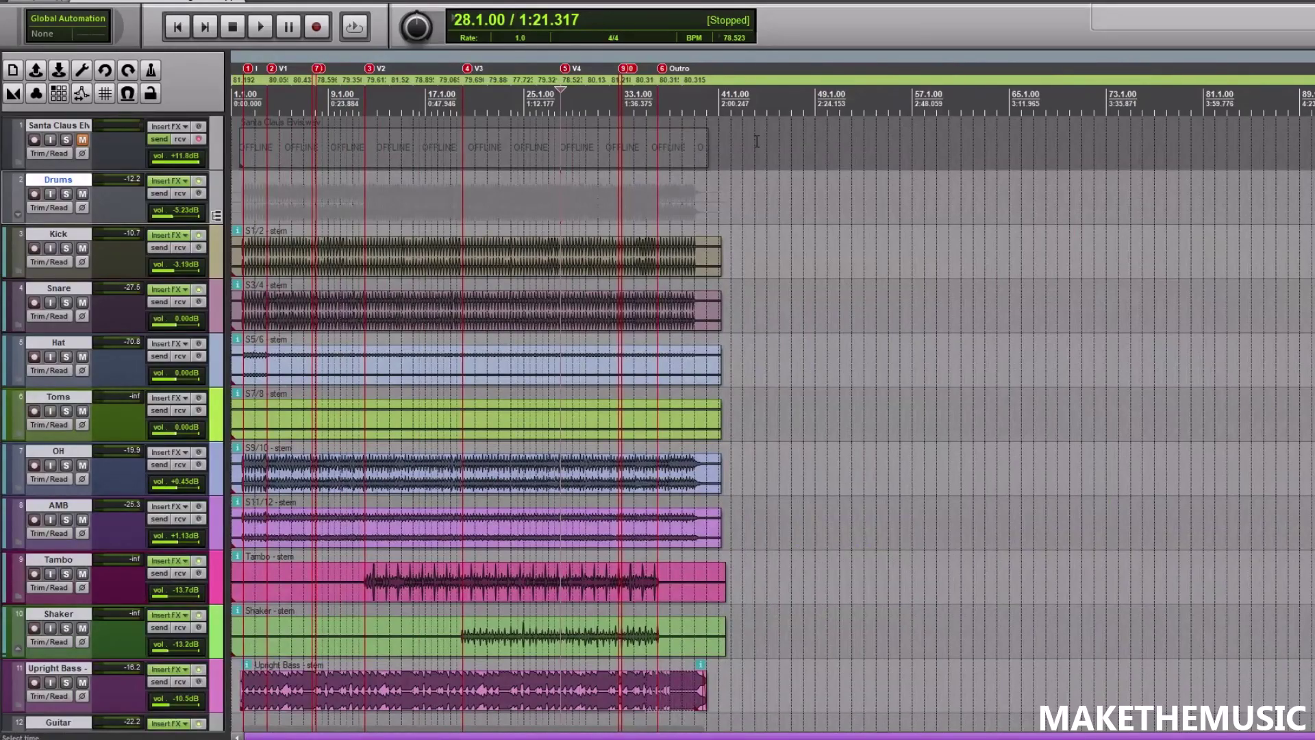
pyautogui.hotkey('ctrl', ']')
pyautogui.hotkey('ctrl', '[')
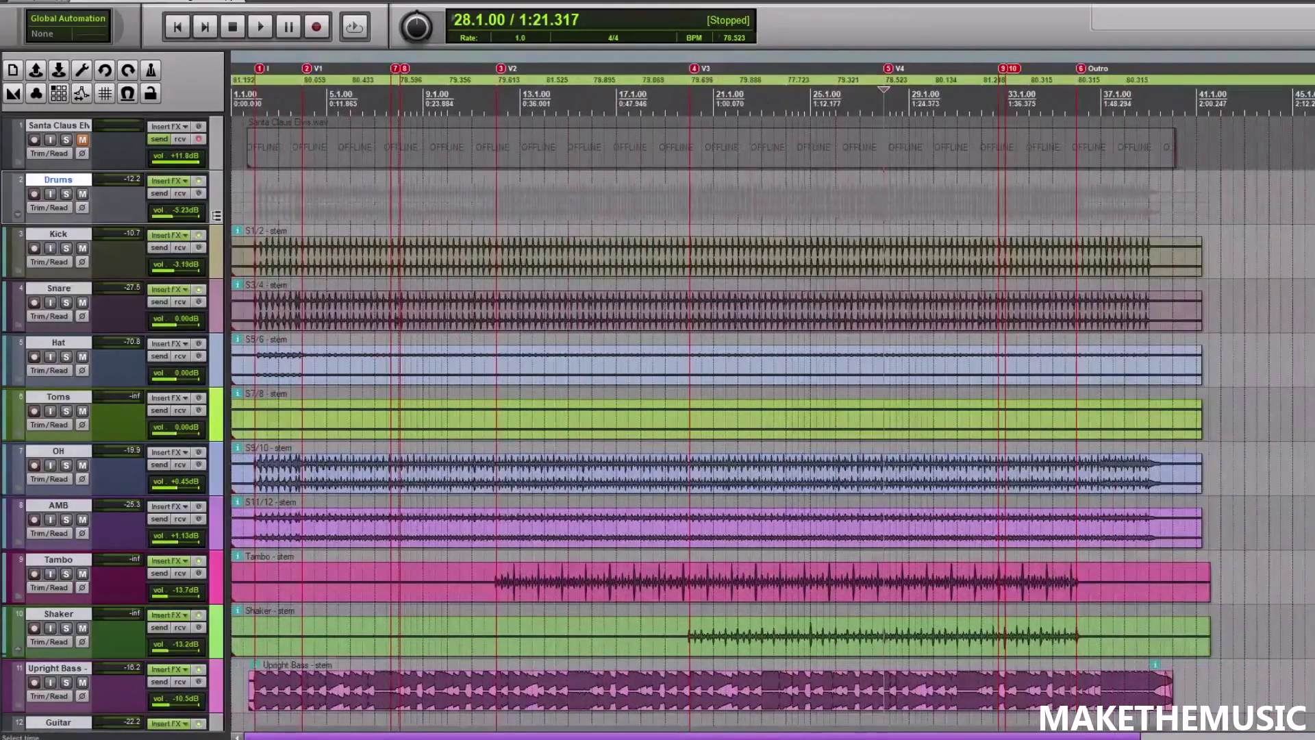
pyautogui.scroll(-10, 807, 162)
pyautogui.scroll(10, 865, 190)
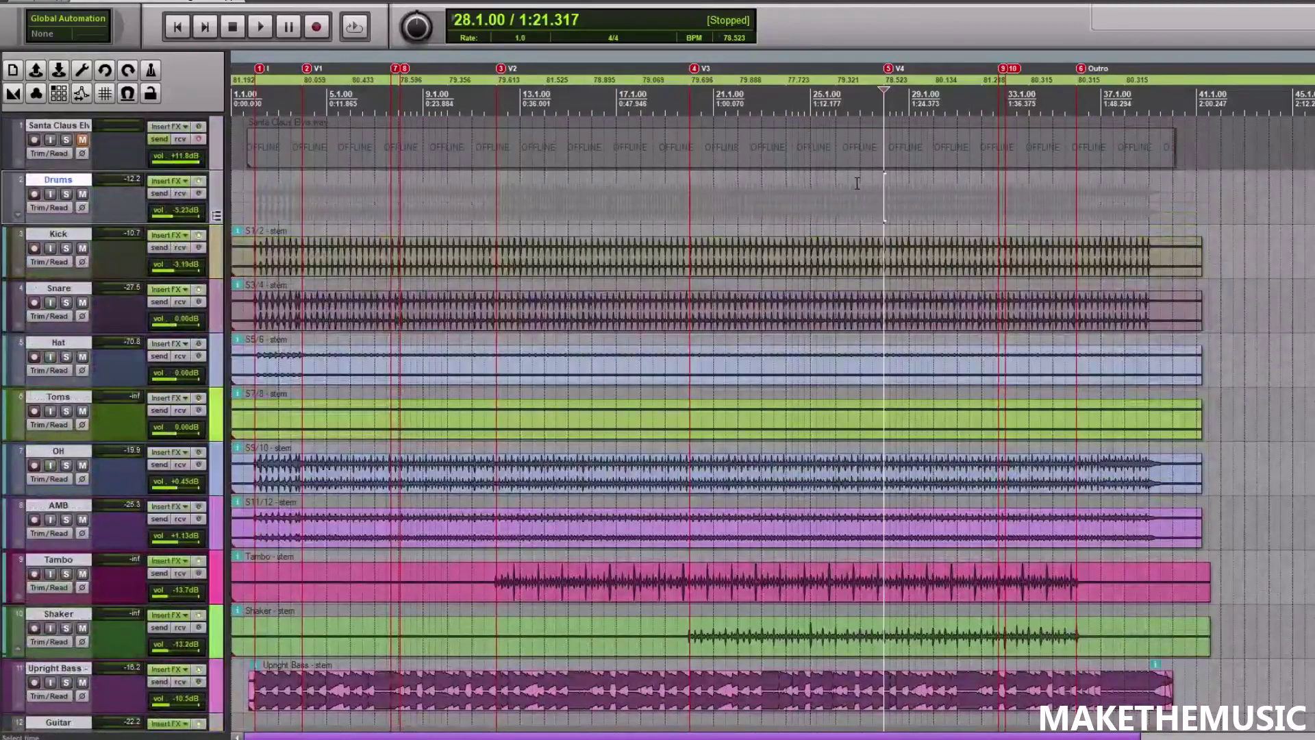
pyautogui.hotkey('ctrl', ']')
pyautogui.hotkey('ctrl', '[')
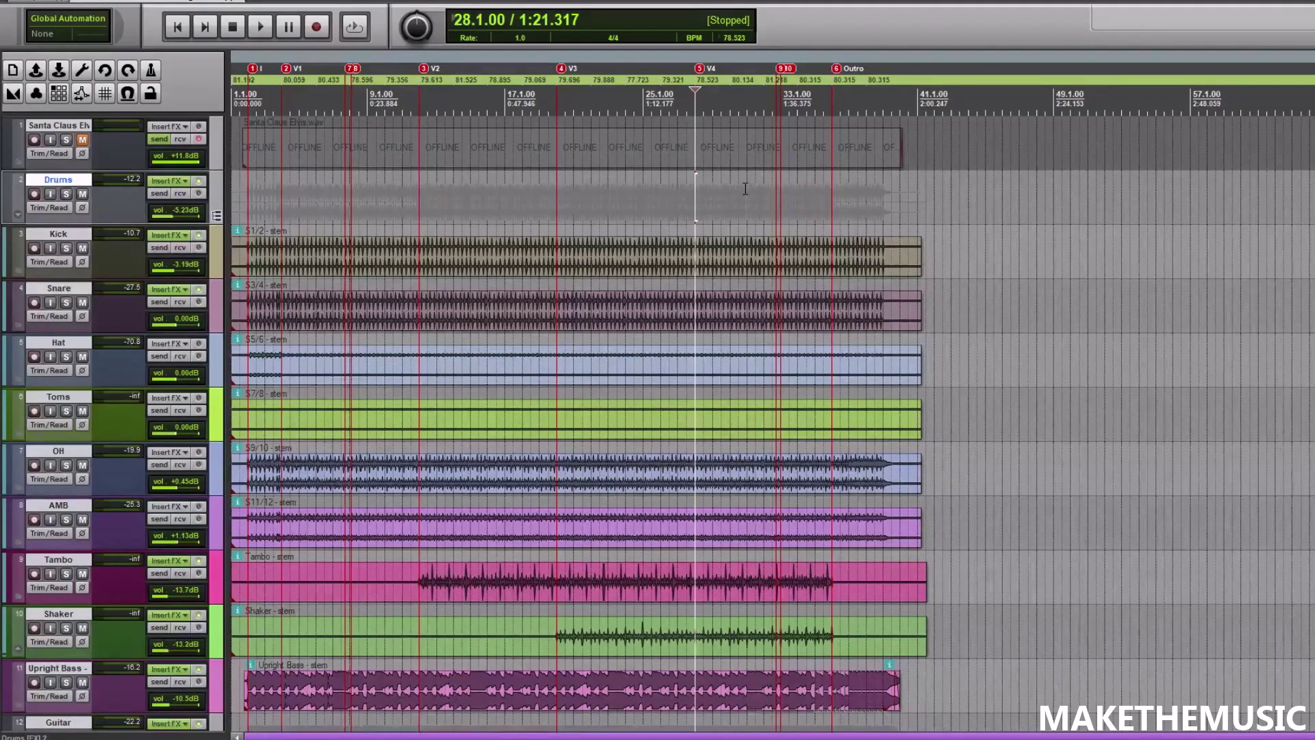
# Play the mix from bar 28 through the V4 section, then stop at 1:21.317.
pyautogui.press('space')
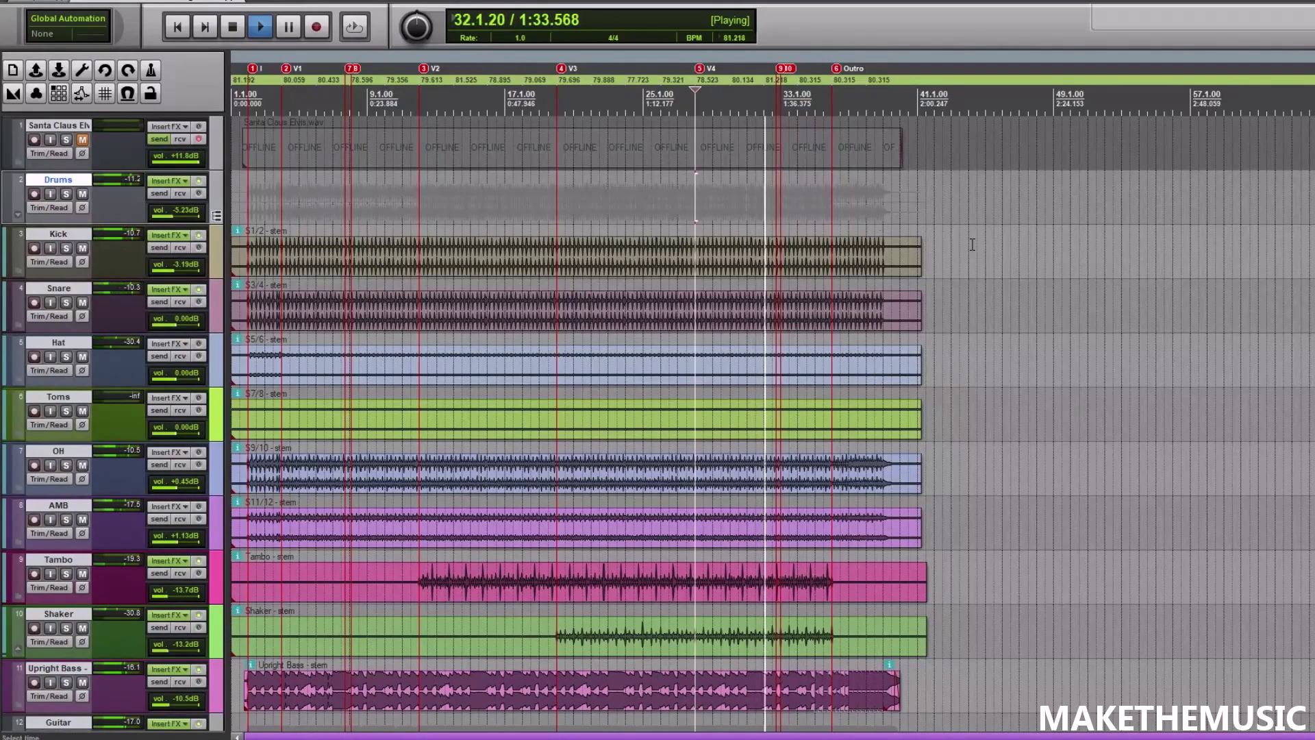
pyautogui.scroll(2, 972, 244)
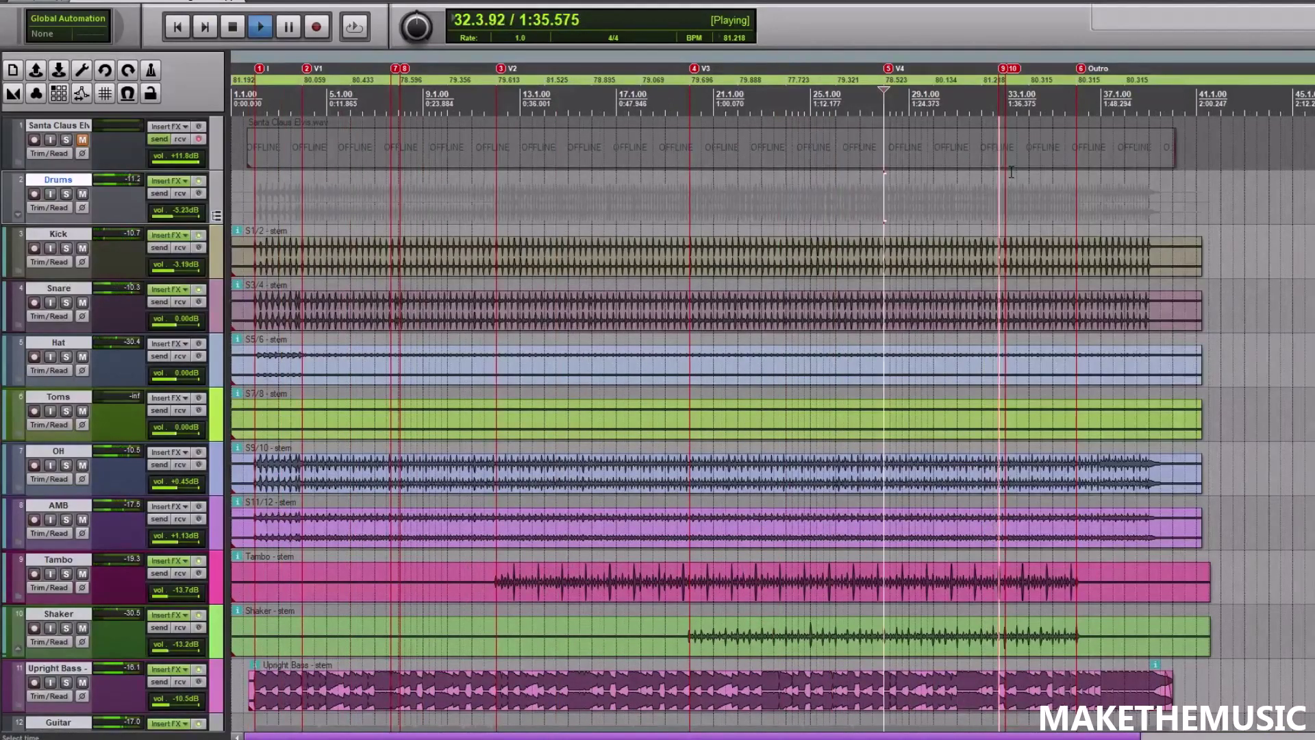
pyautogui.scroll(-2, 893, 170)
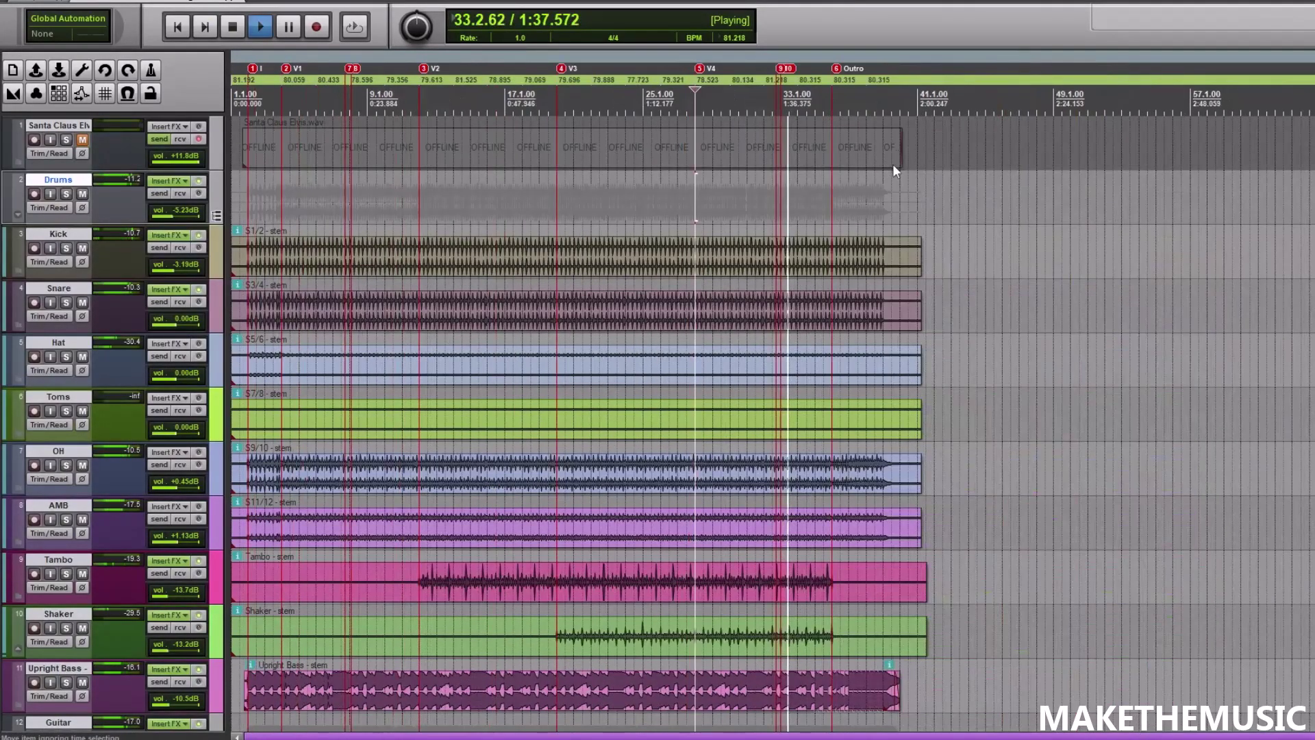
pyautogui.press('space')
# Open the Mixer from the View menu, showing all strips and the master bus ReaEQ, Saturation, SSLComp, L1 inserts.
pyautogui.scroll(-2, 839, 160)
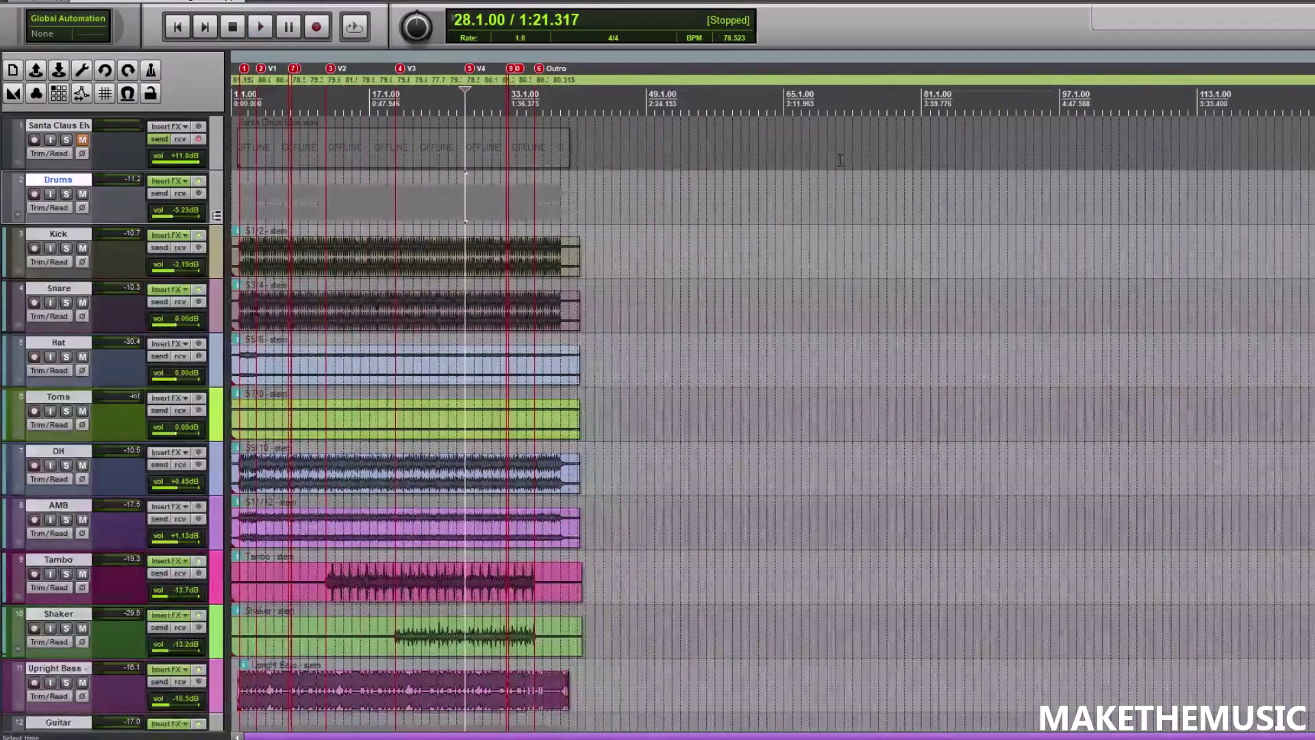
pyautogui.scroll(2, 732, 197)
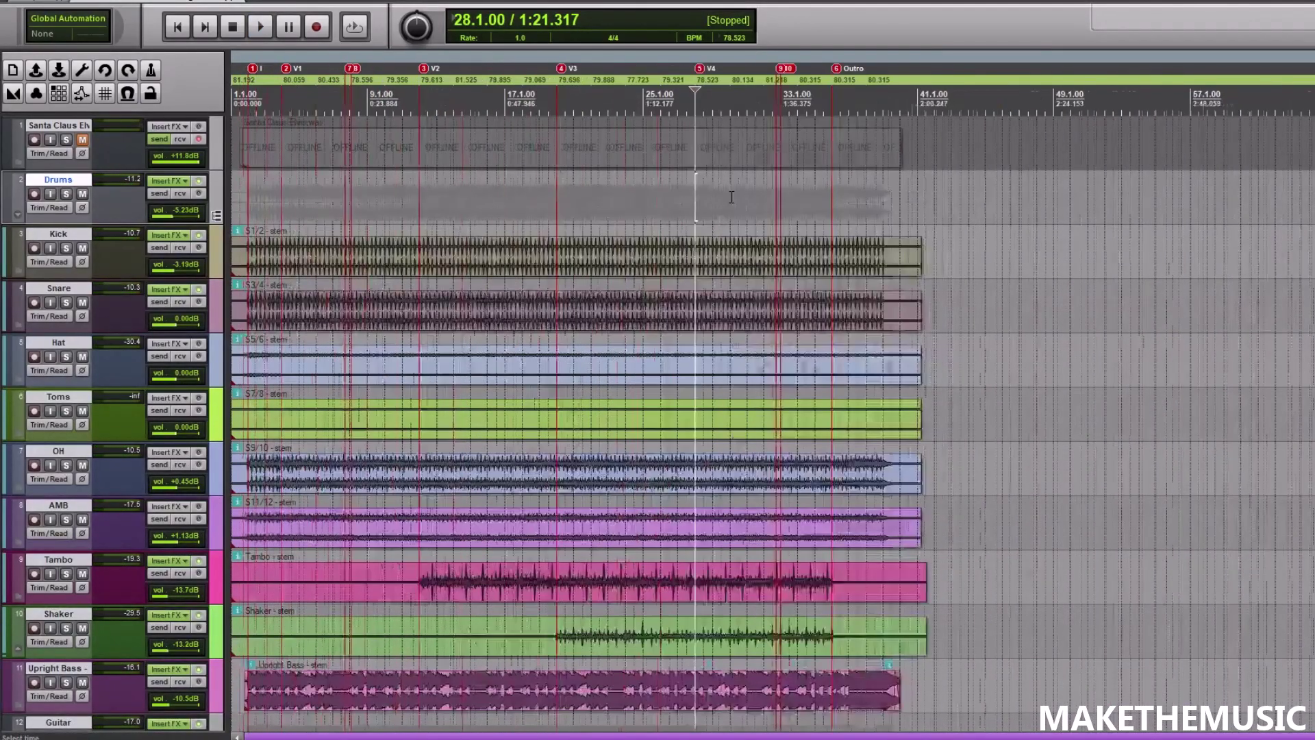
pyautogui.scroll(2, 731, 198)
pyautogui.scroll(-2, 726, 199)
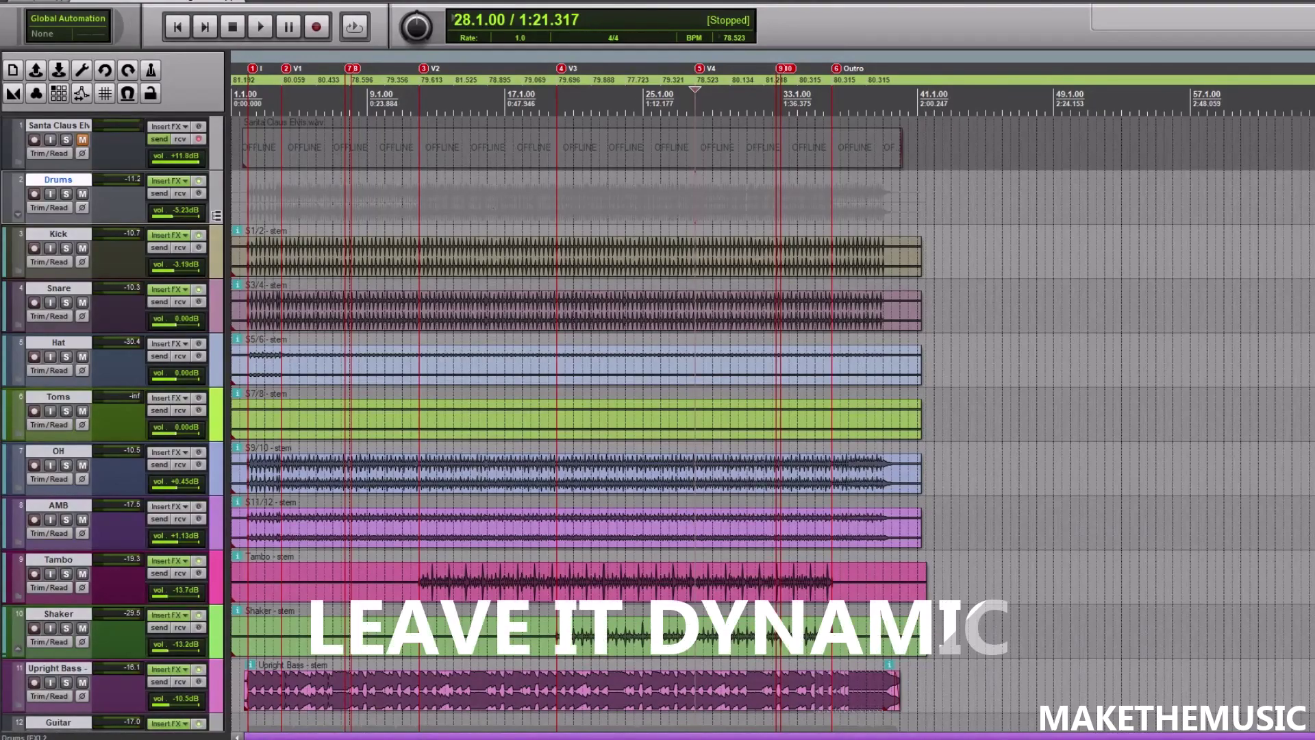
pyautogui.click(81, 2)
pyautogui.click(84, 41)
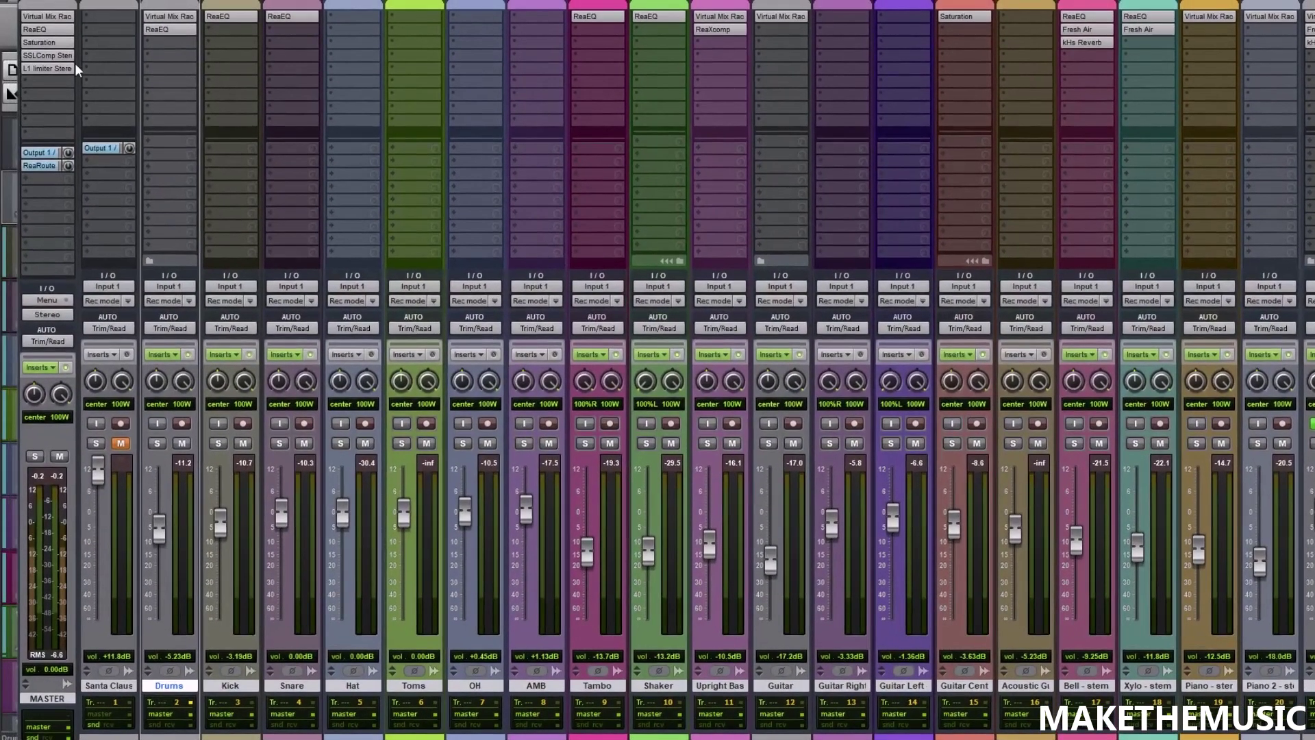
pyautogui.click(60, 58)
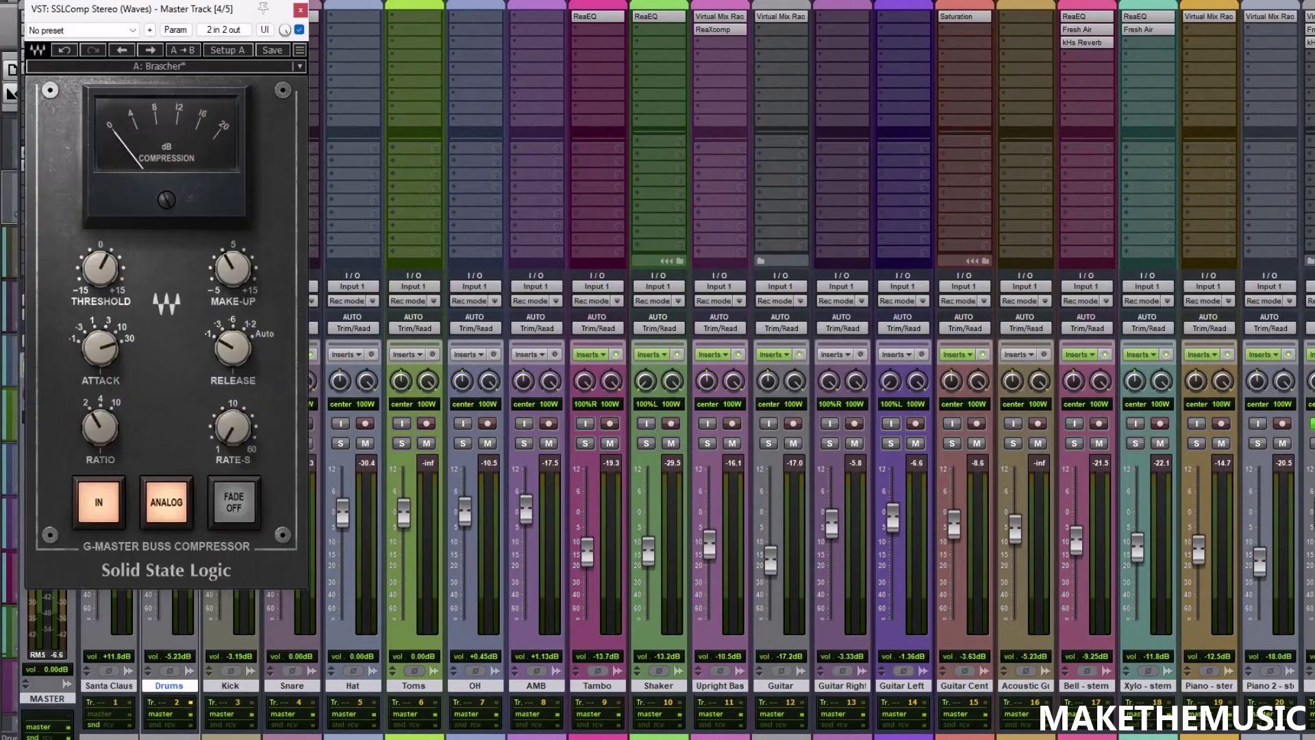
pyautogui.hotkey('ctrl', 'm')
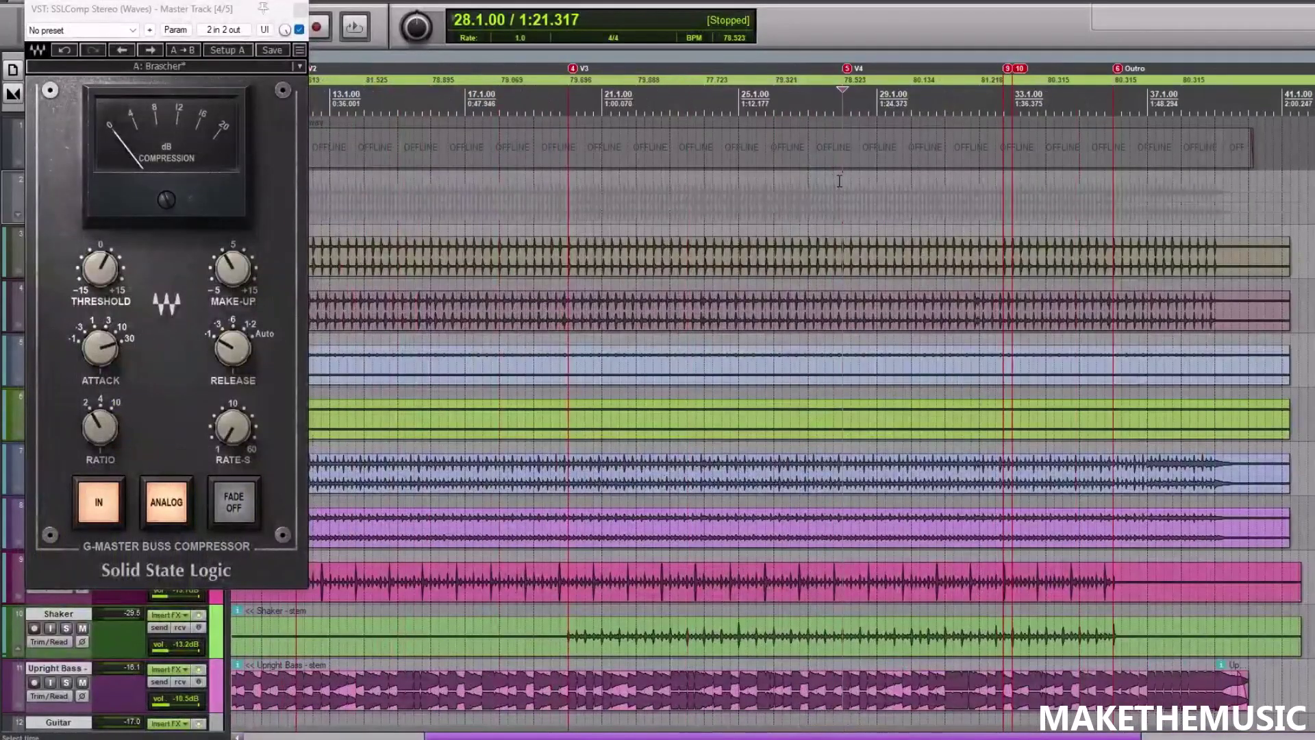
pyautogui.scroll(-2, 839, 181)
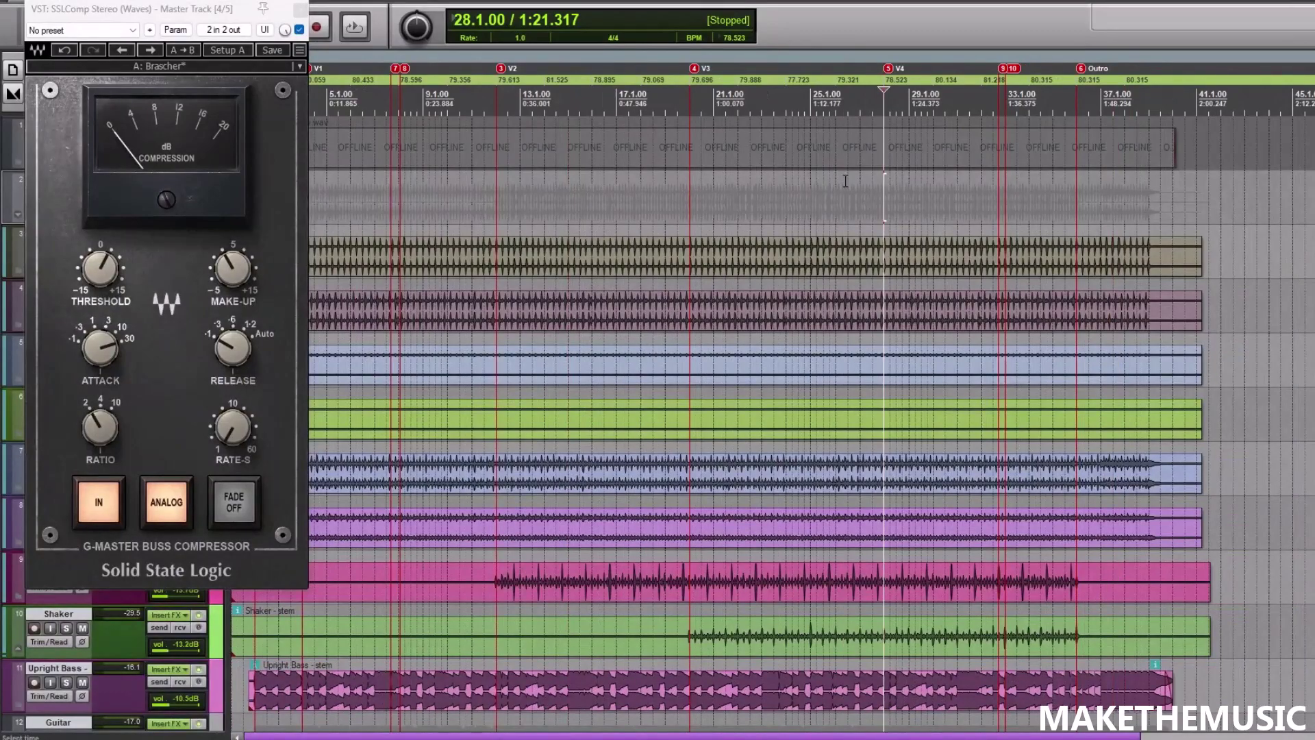
pyautogui.scroll(2, 842, 179)
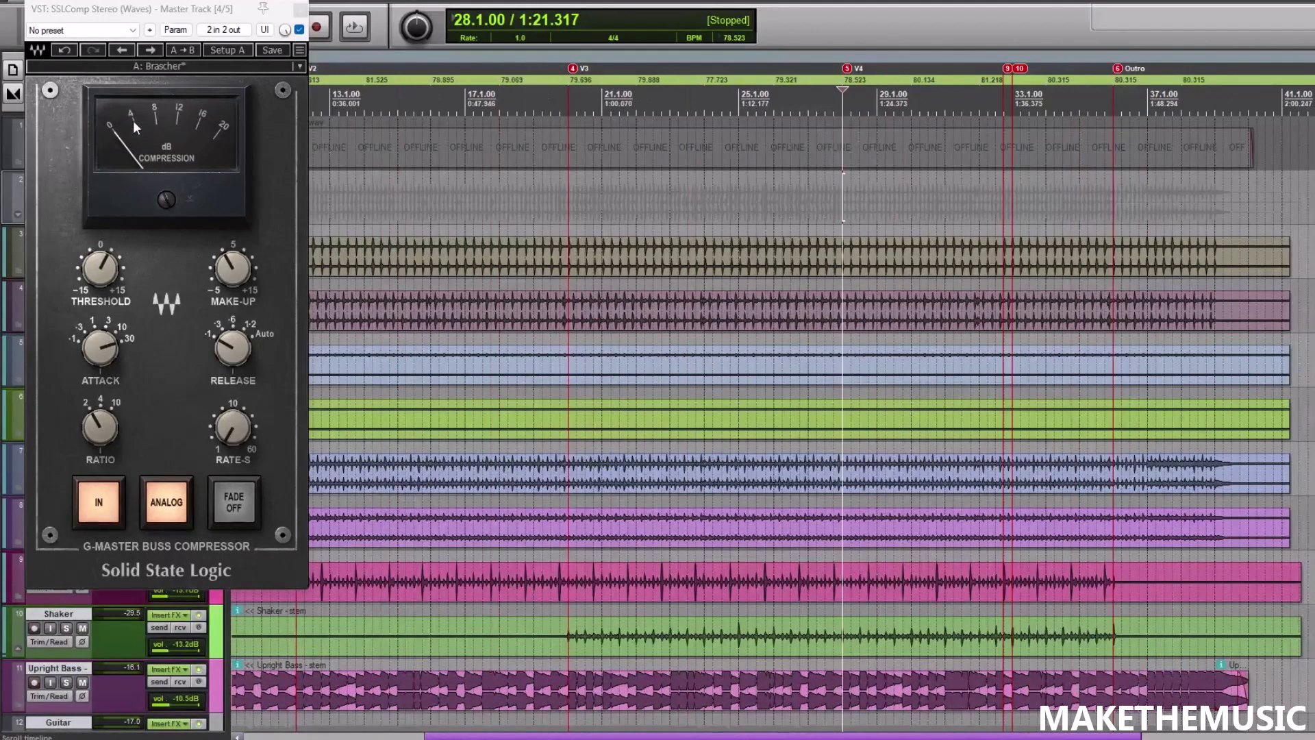
pyautogui.press('space')
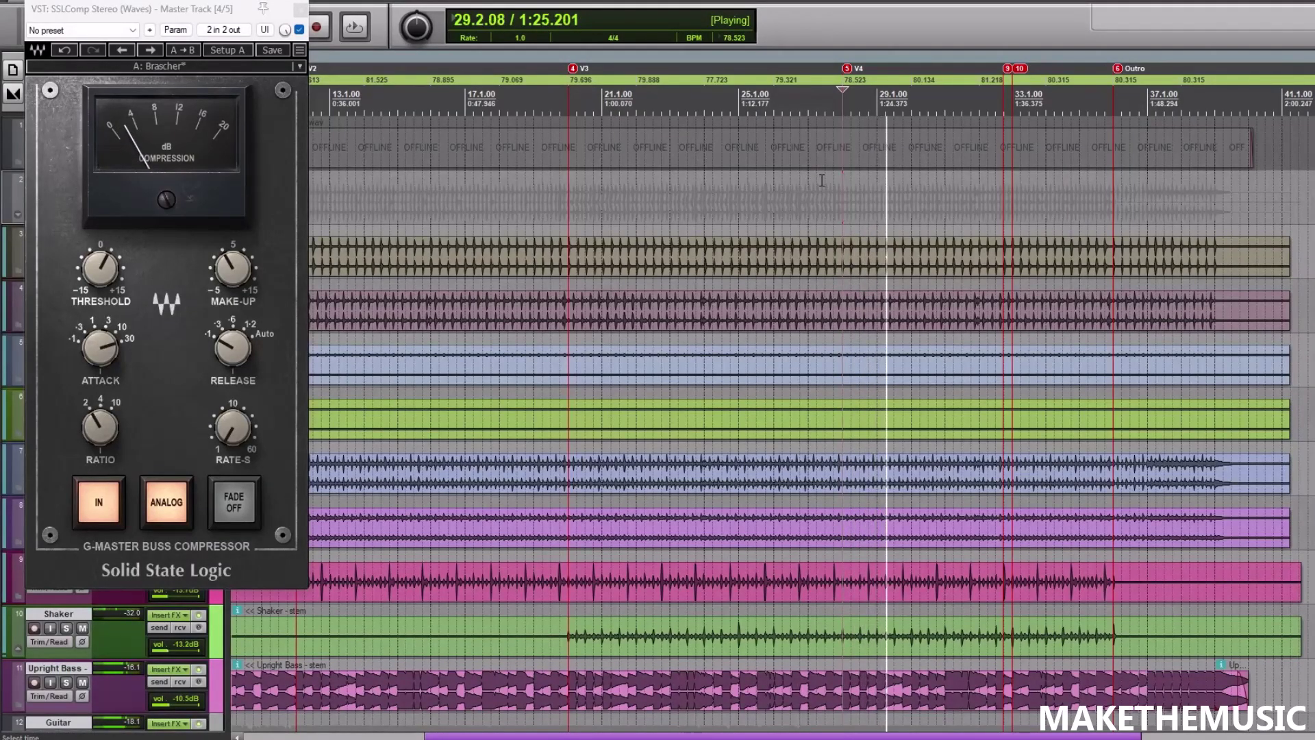
pyautogui.press('space')
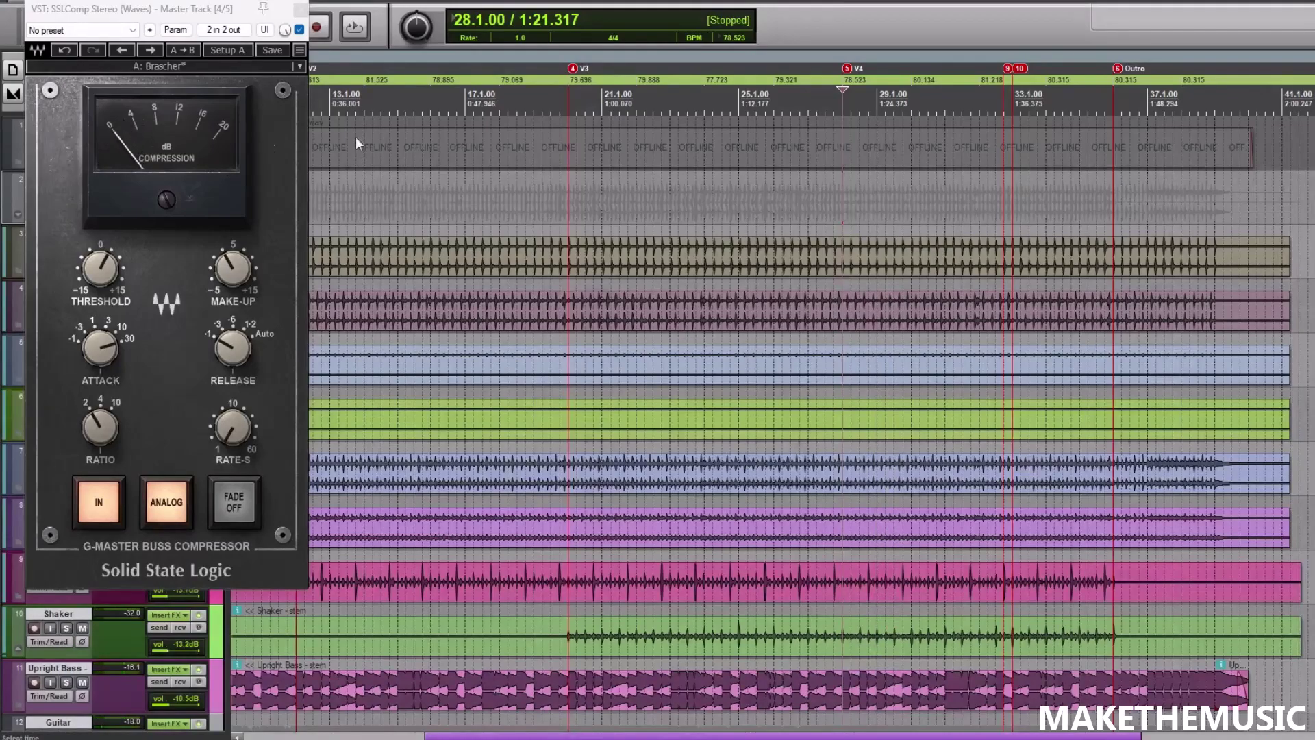
pyautogui.scroll(-3, 435, 187)
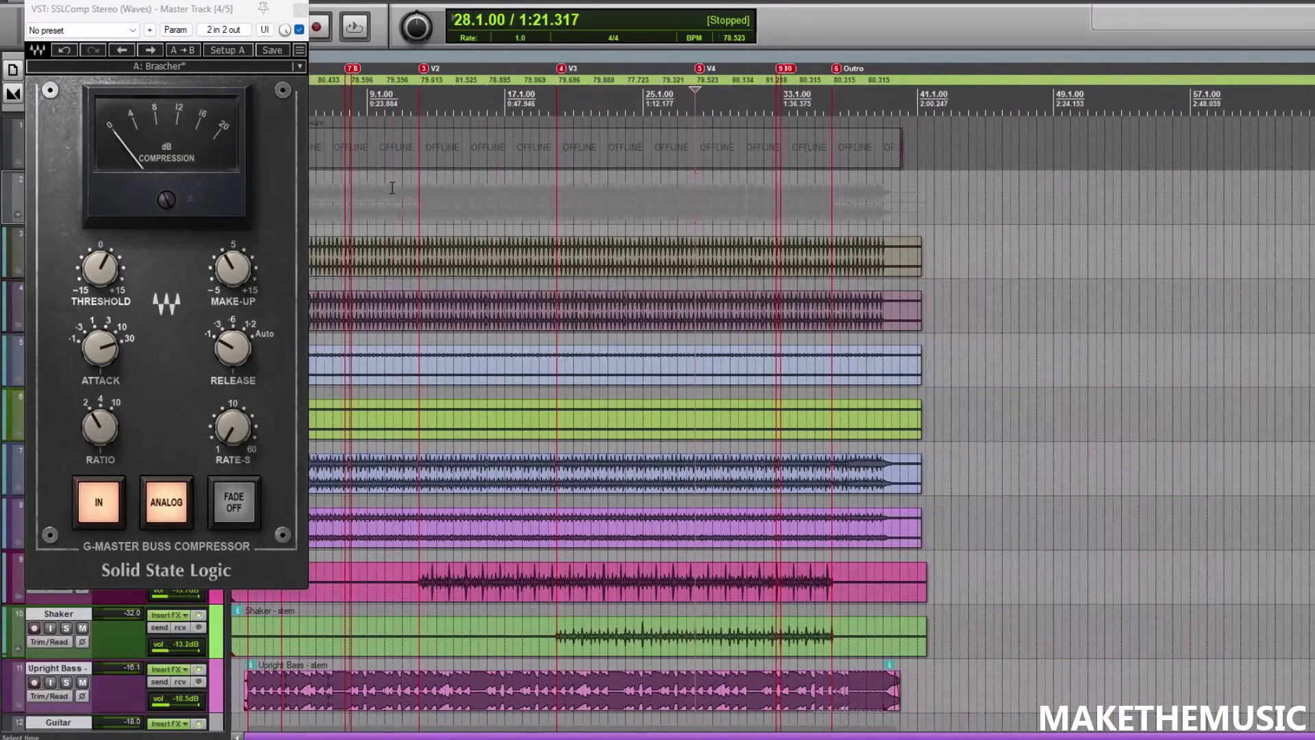
pyautogui.moveTo(206, 8); pyautogui.dragTo(771, 46)
pyautogui.click(327, 206)
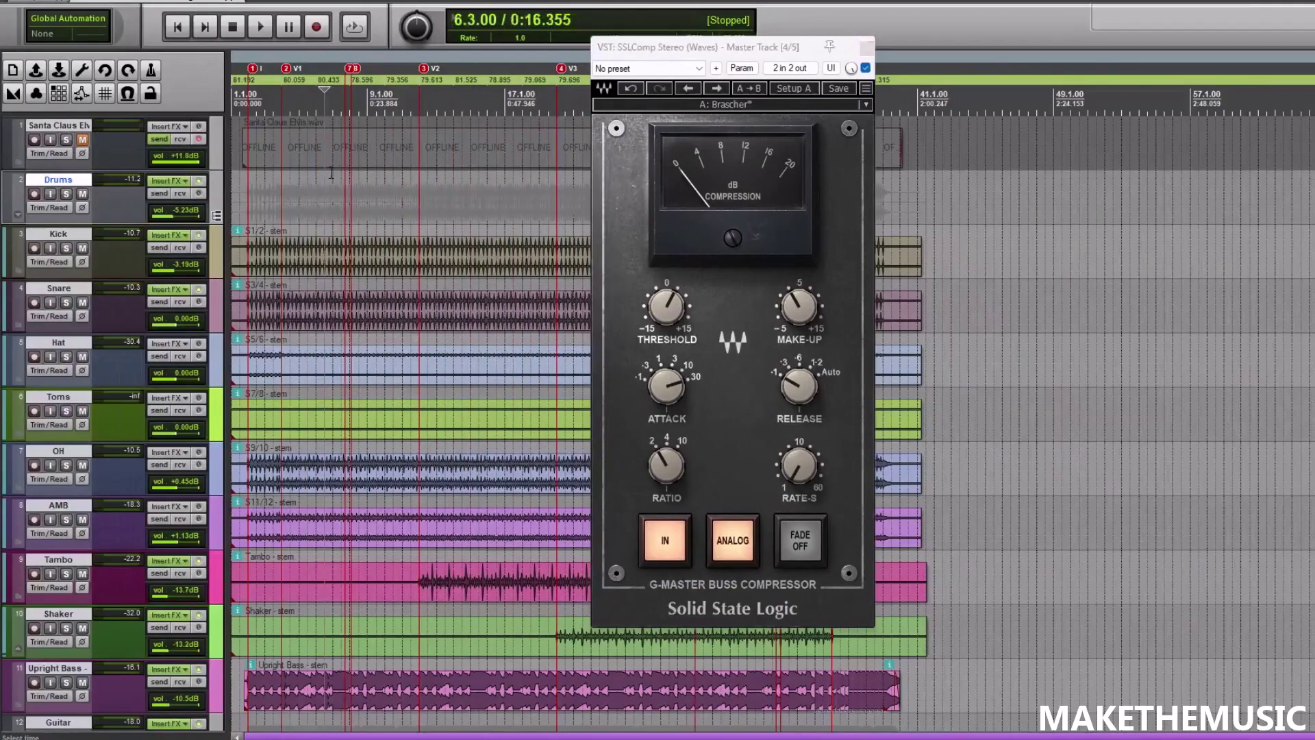
pyautogui.scroll(3, 370, 209)
pyautogui.click(376, 212)
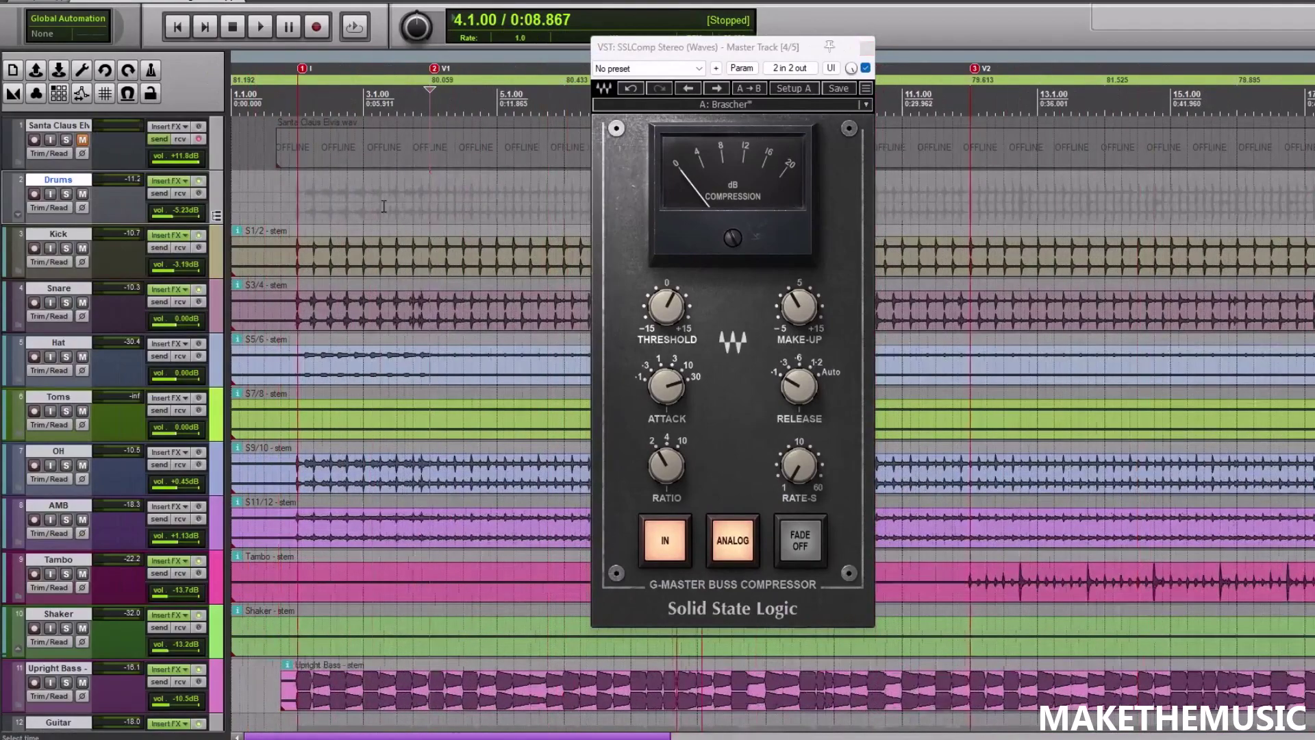
pyautogui.press('space')
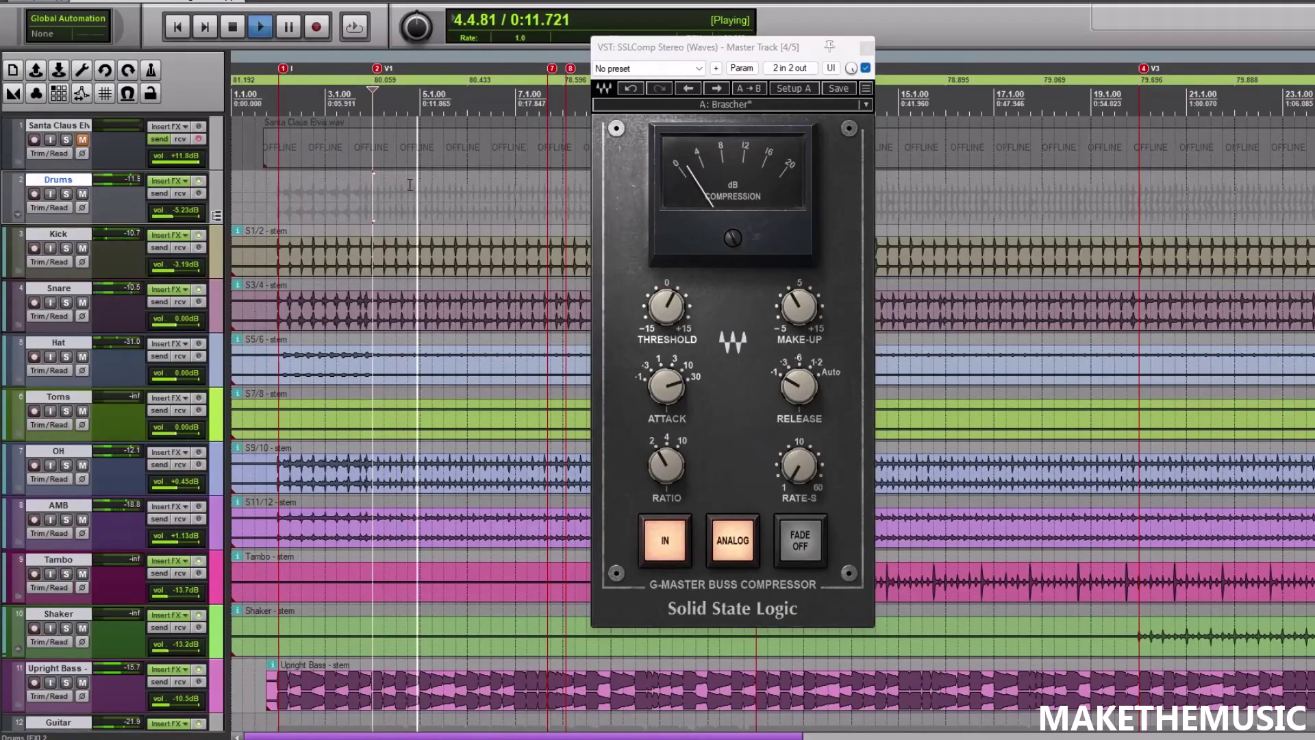
pyautogui.scroll(-1, 405, 176)
pyautogui.press('space')
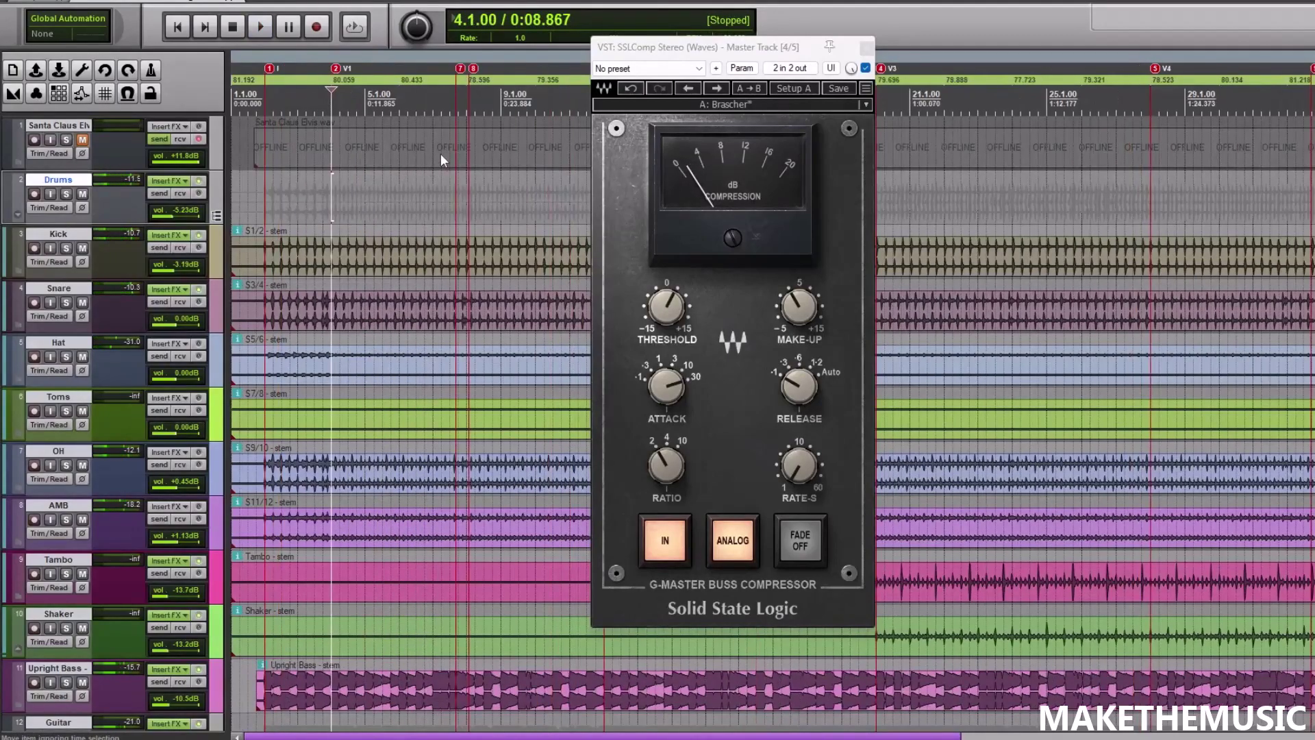
pyautogui.scroll(-1, 441, 152)
pyautogui.click(866, 47)
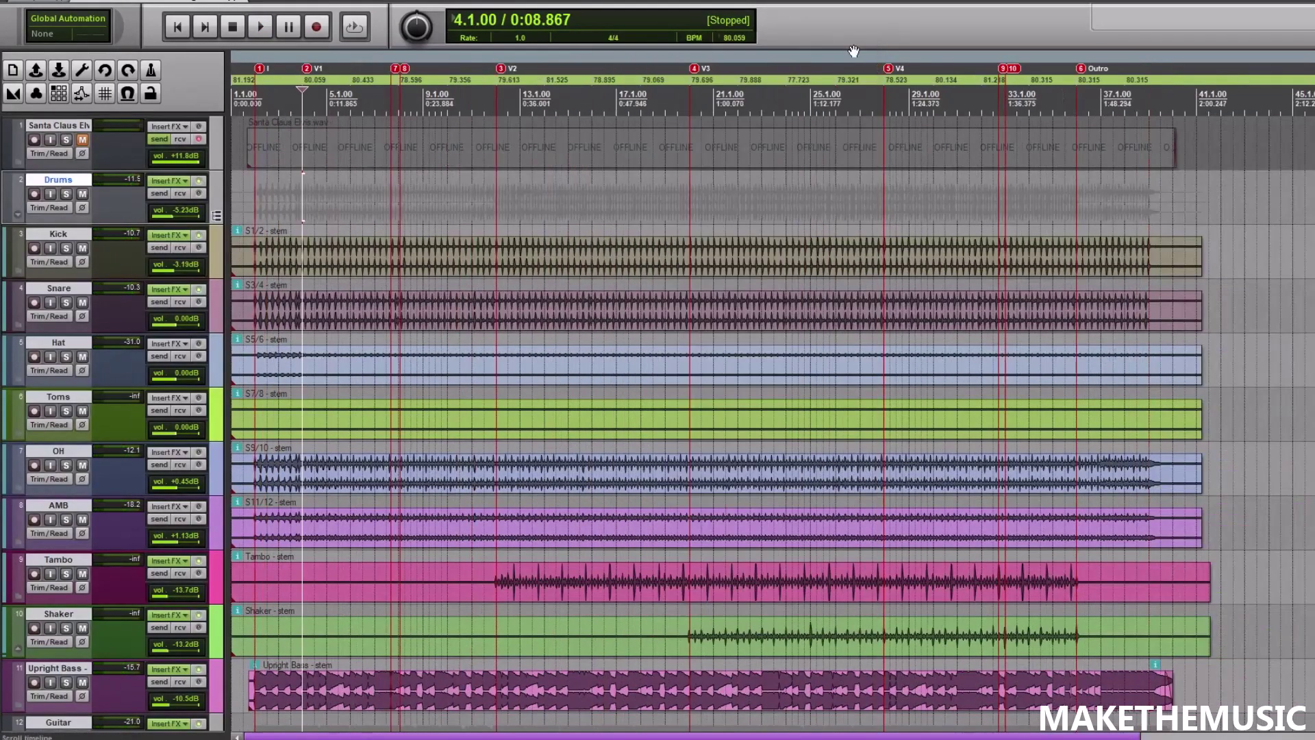
# Open the master bus L1 limiter and set the play position at bar 20.
pyautogui.click(59, 78)
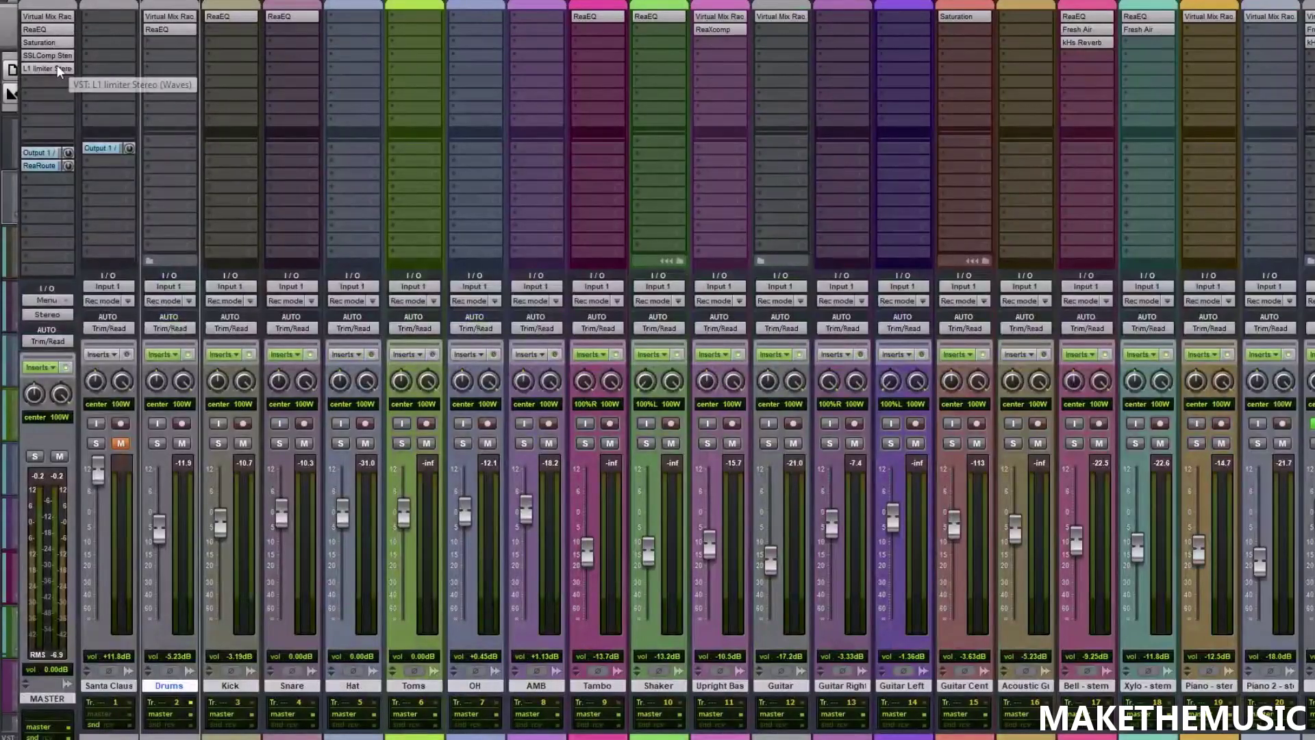
pyautogui.click(56, 66)
pyautogui.hotkey('ctrl', 'm')
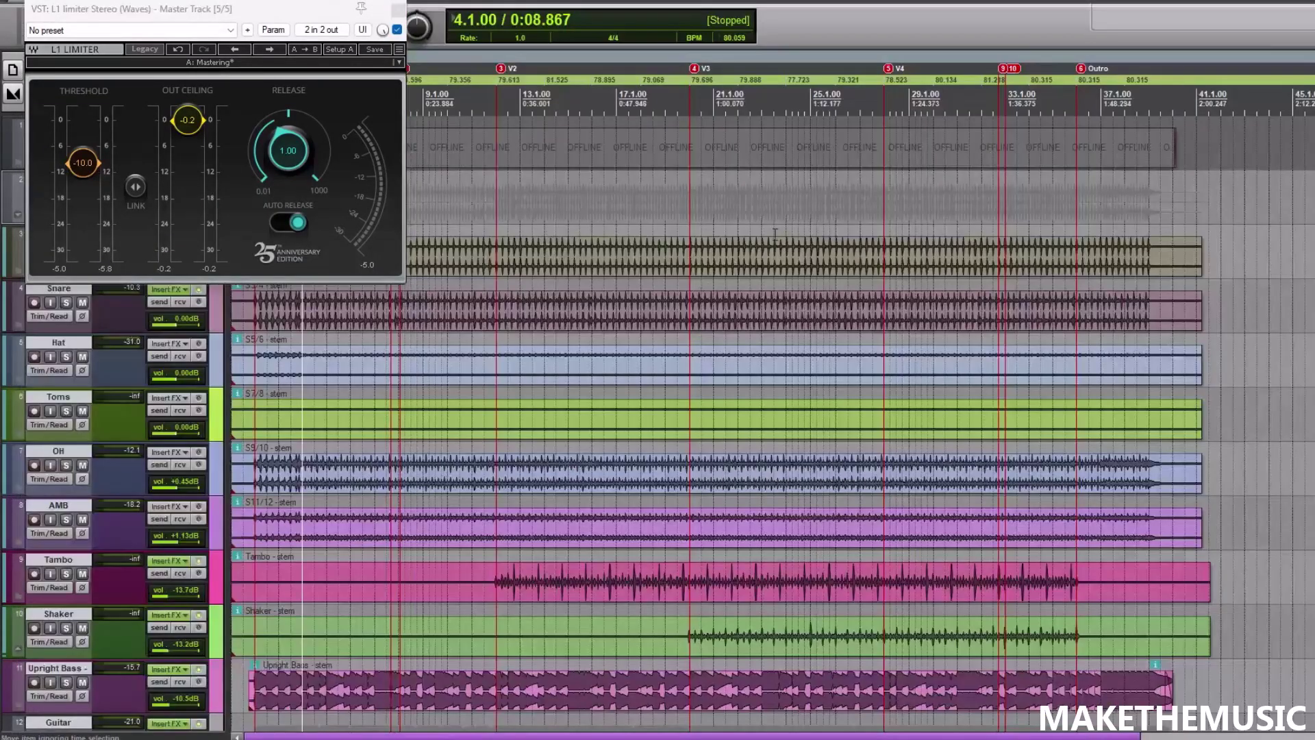
pyautogui.click(884, 192)
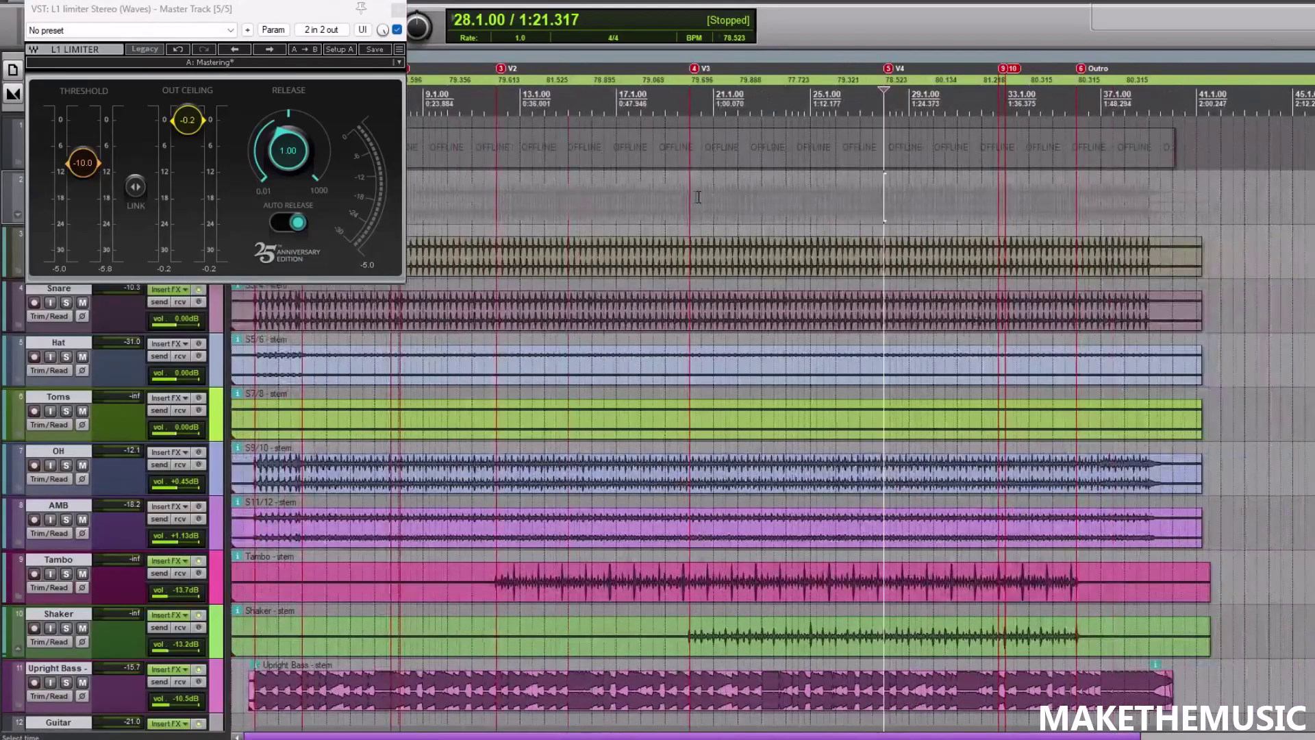
pyautogui.click(700, 177)
# Play from bar 20, bypass and re-enable the L1 limiter to compare, then stop and close it.
pyautogui.press('space')
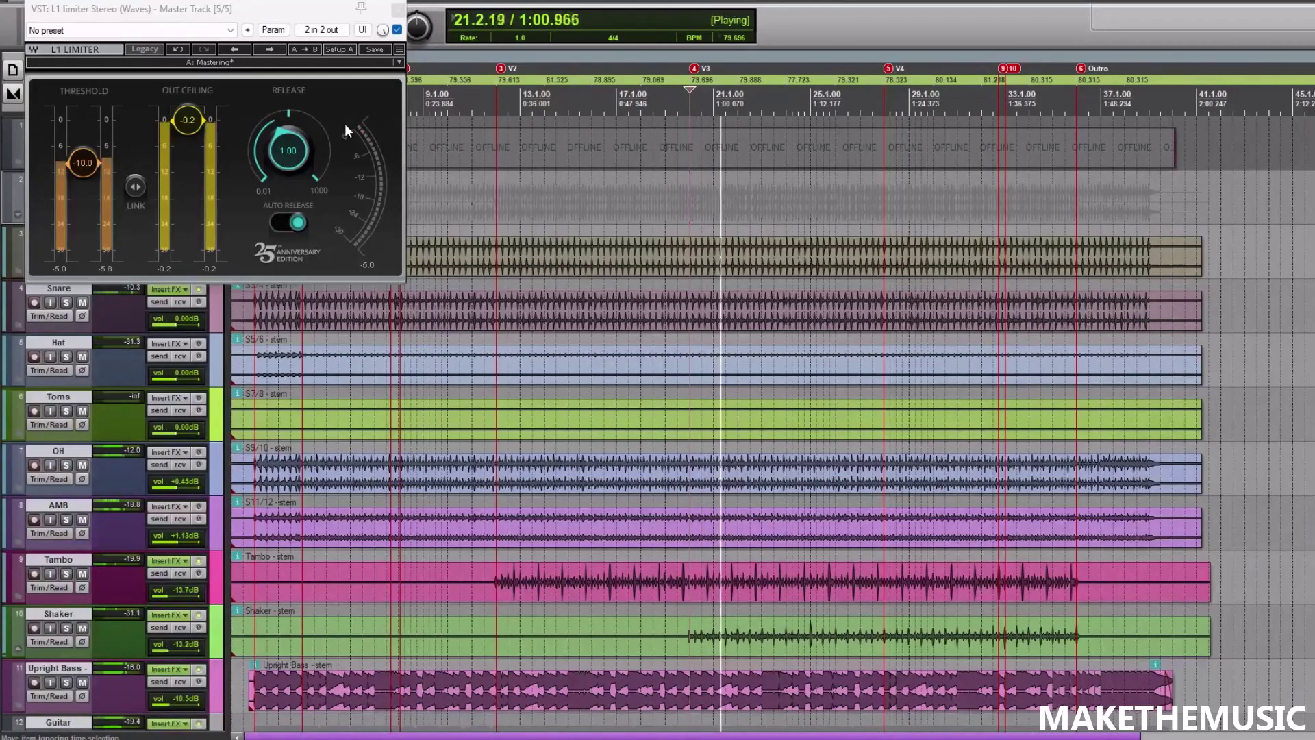
pyautogui.click(397, 29)
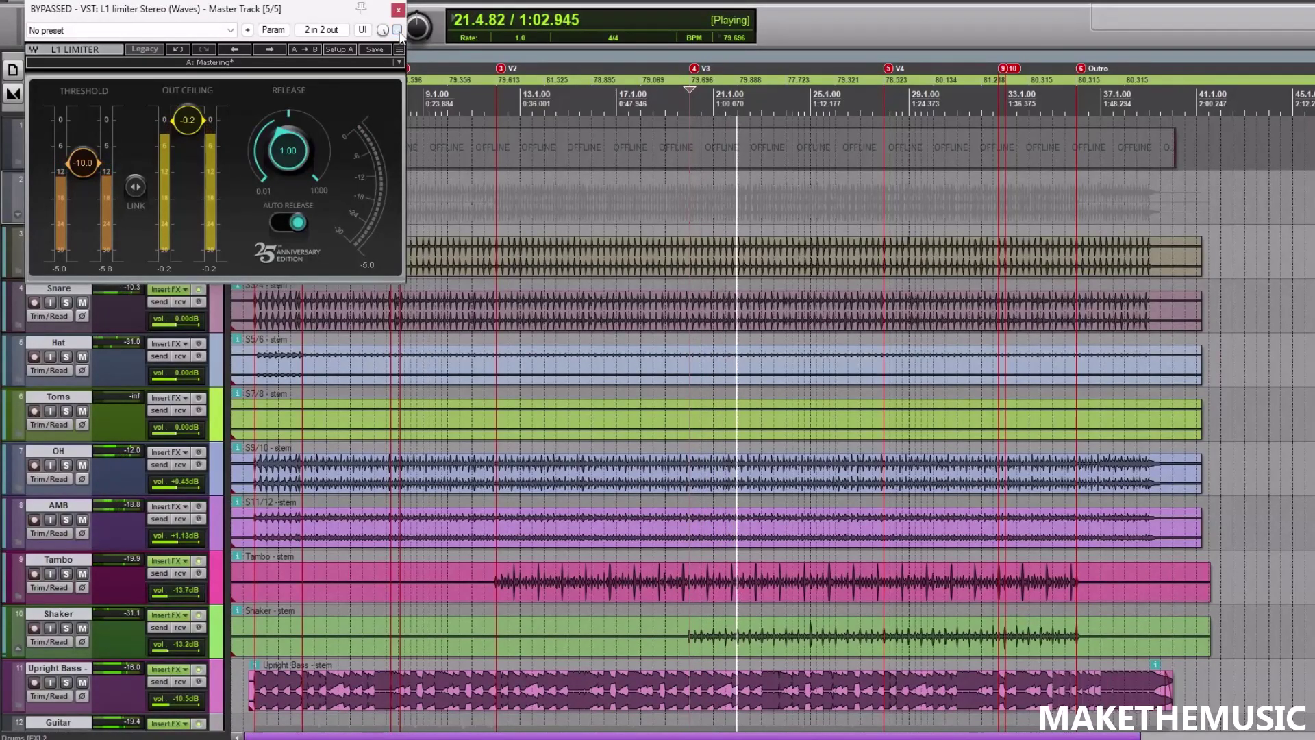
pyautogui.click(397, 29)
pyautogui.press('space')
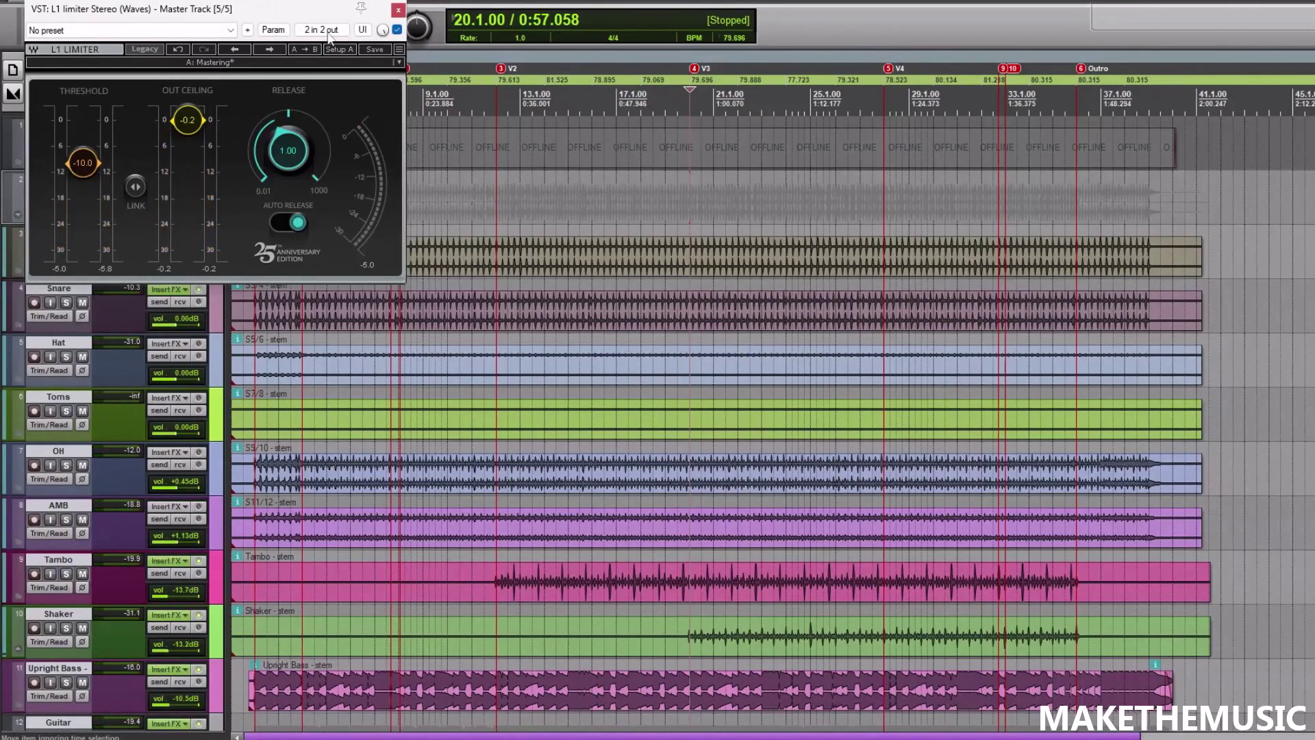
pyautogui.click(397, 11)
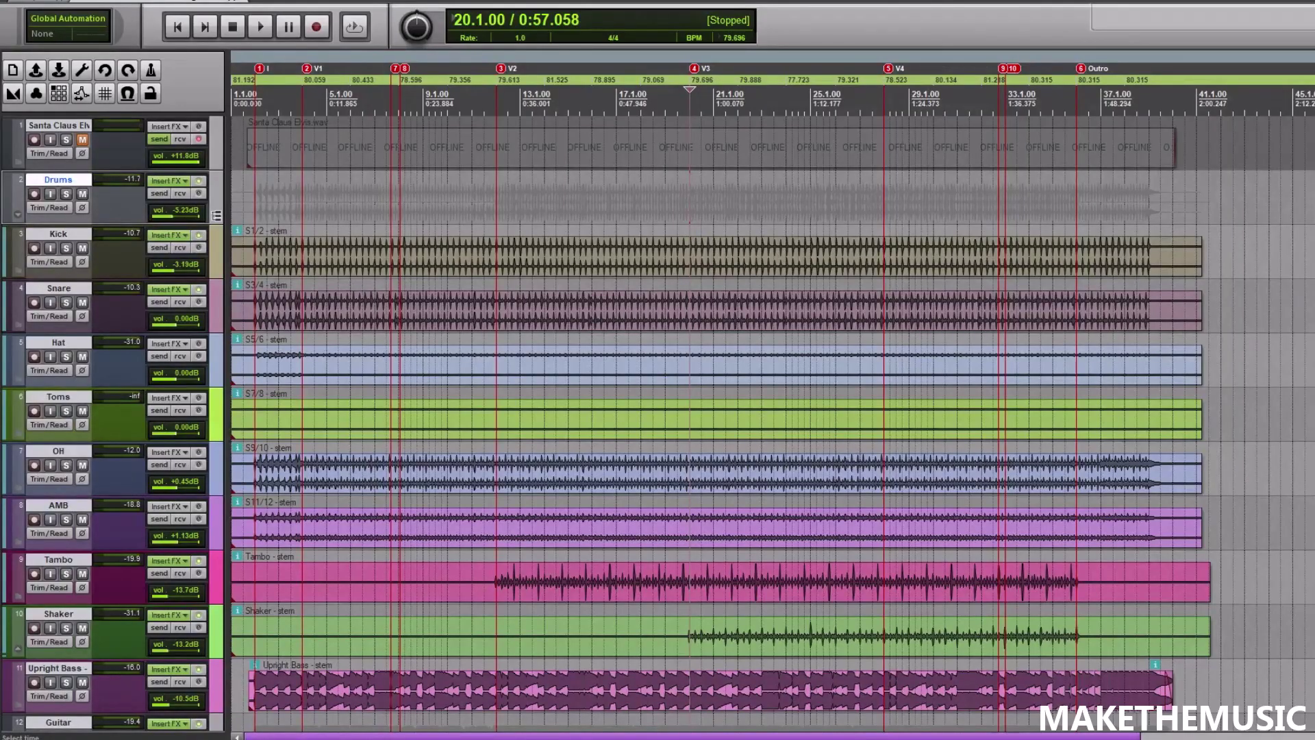
pyautogui.scroll(-15, 685, 411)
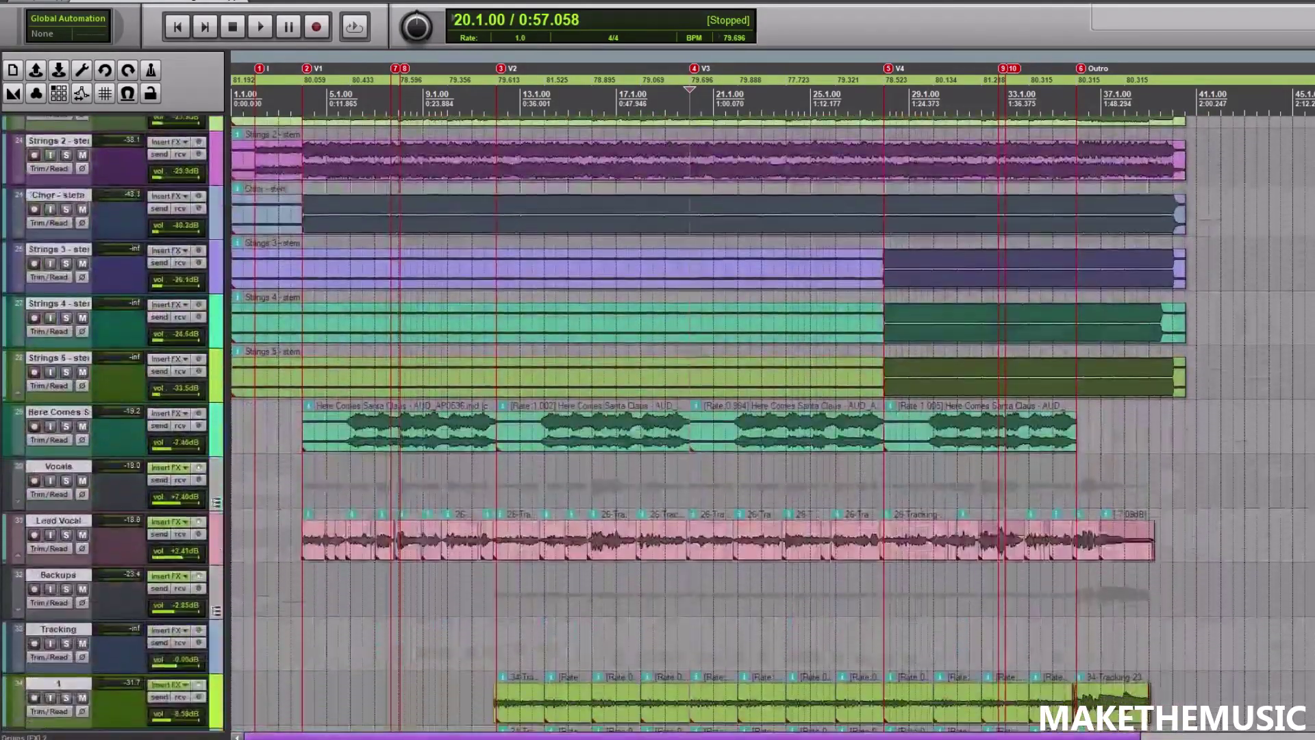
pyautogui.scroll(3, 690, 448)
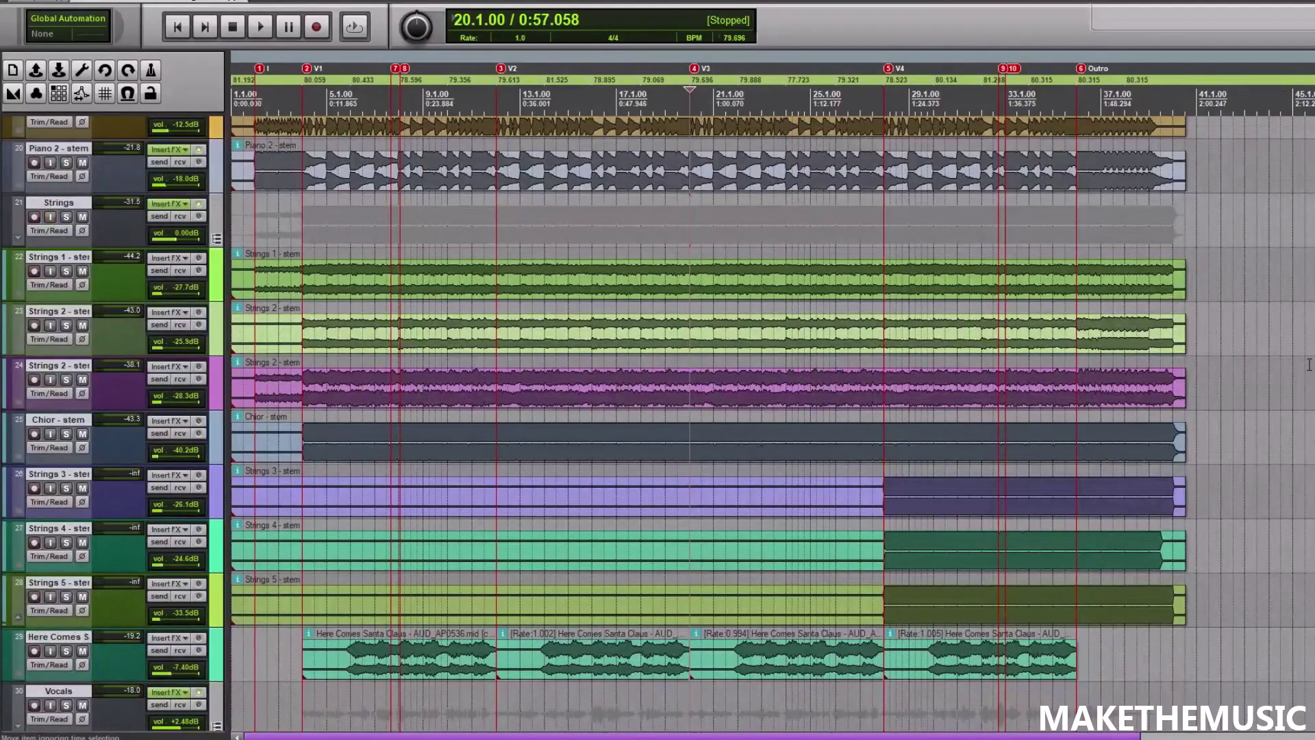
pyautogui.scroll(-6, 984, 428)
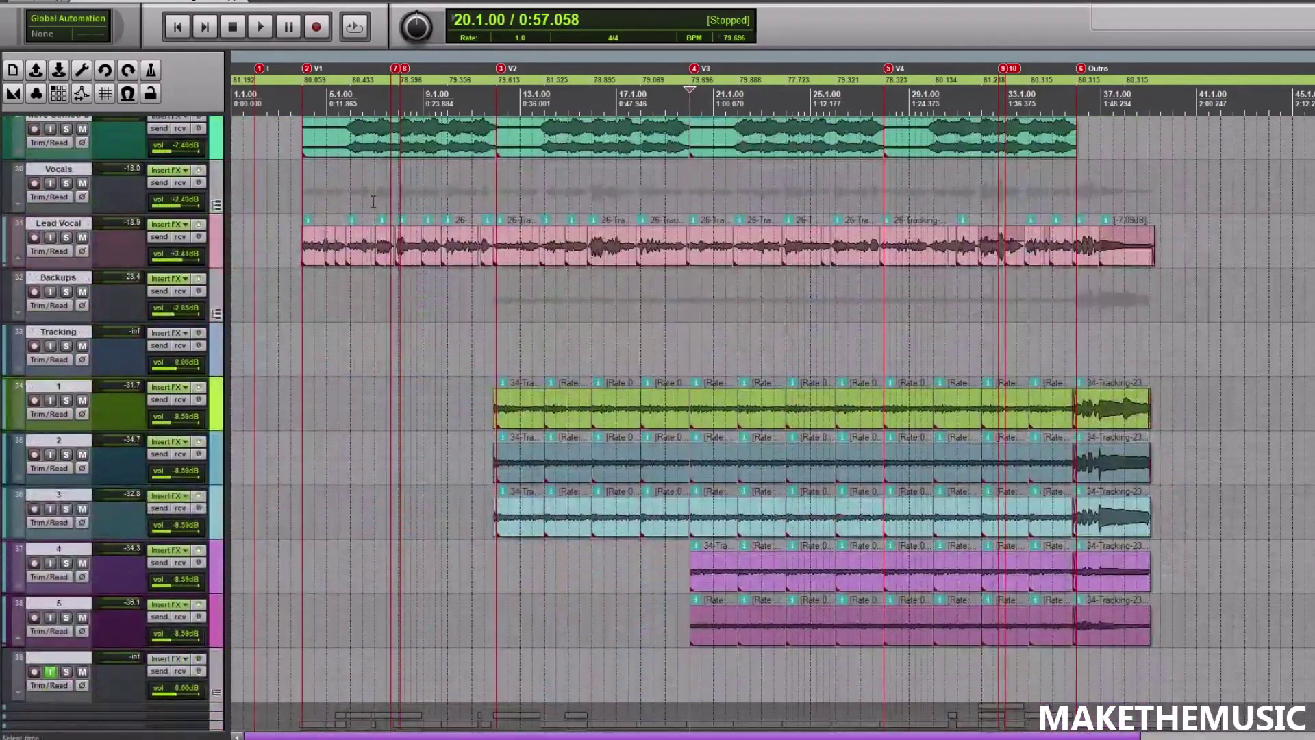
pyautogui.scroll(-2, 373, 201)
pyautogui.scroll(15, 410, 192)
pyautogui.scroll(3, 479, 177)
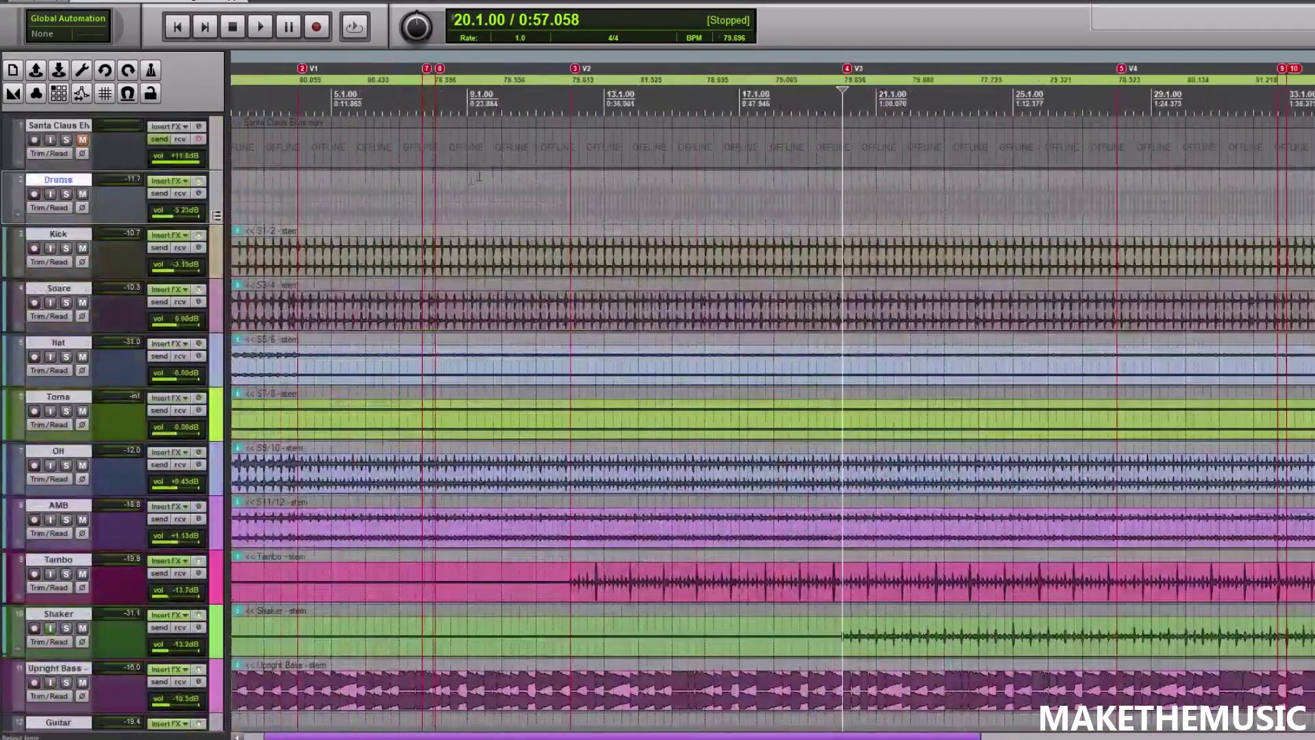
pyautogui.scroll(-2, 480, 177)
pyautogui.click(415, 193)
pyautogui.scroll(2, 415, 194)
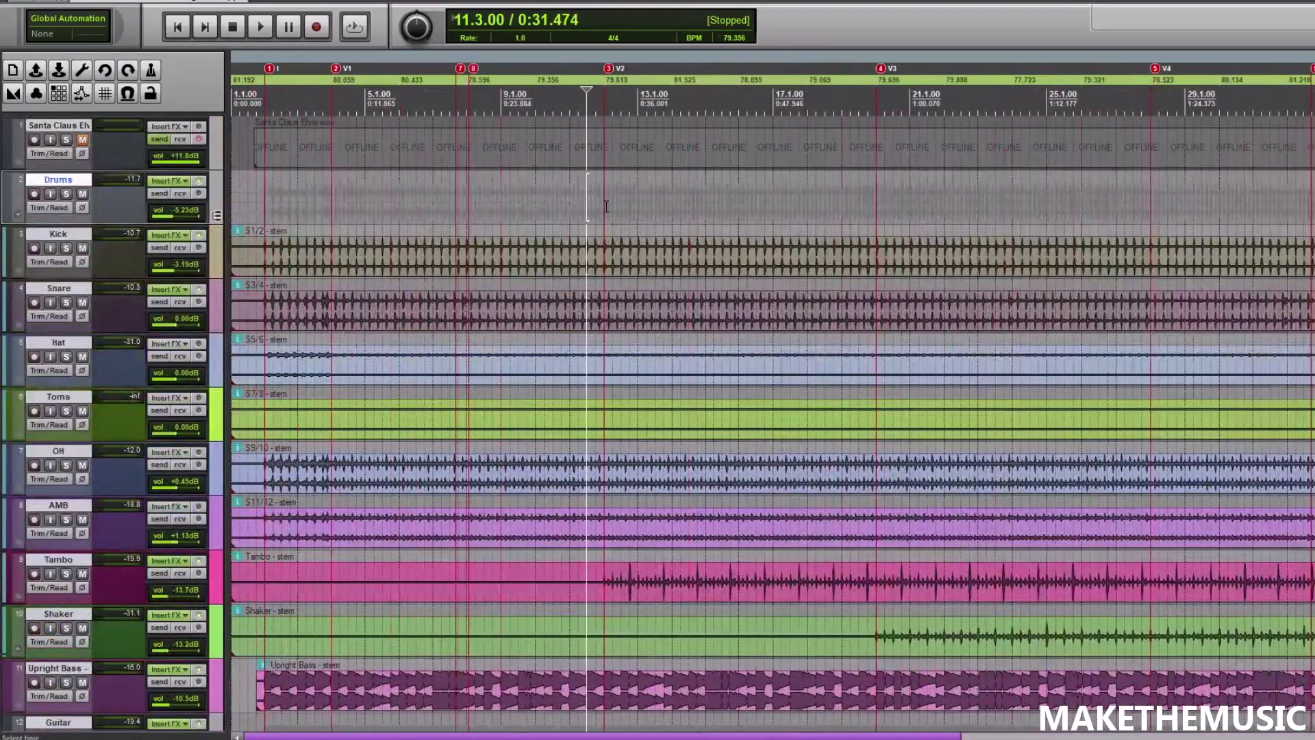
pyautogui.click(630, 204)
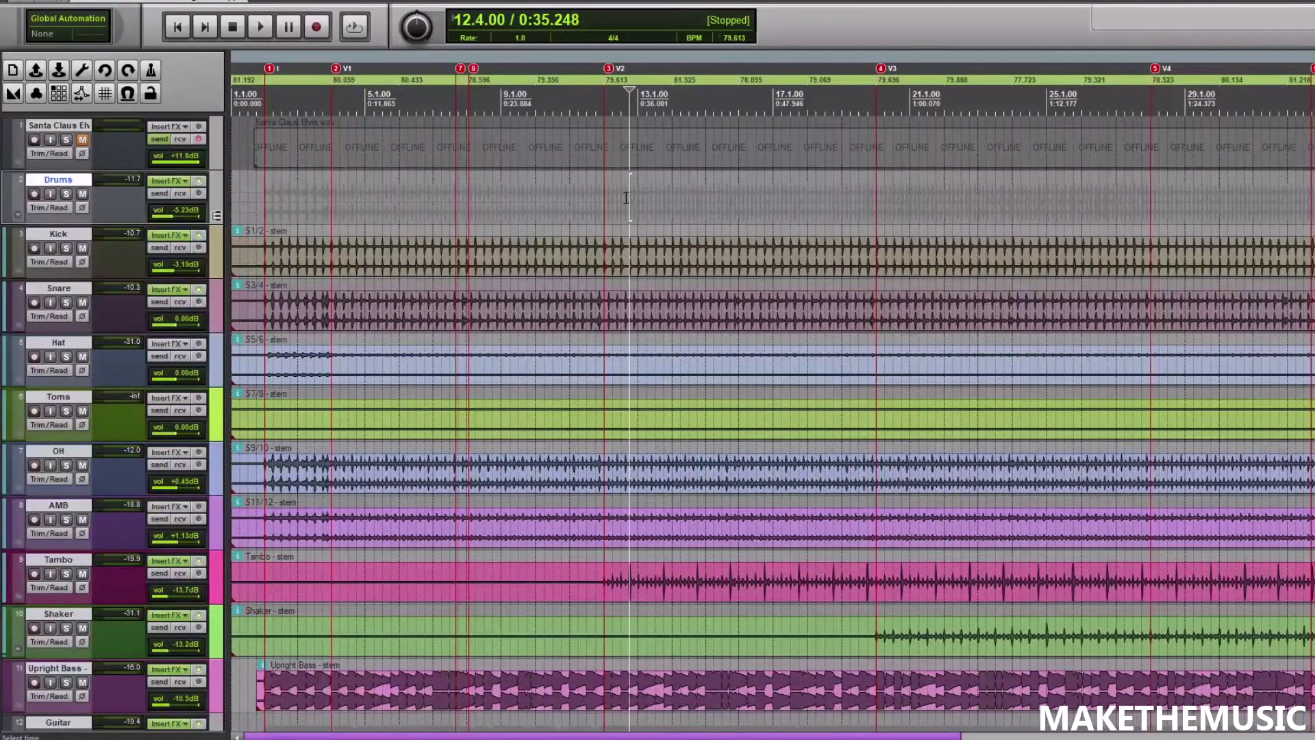
pyautogui.scroll(-2, 624, 197)
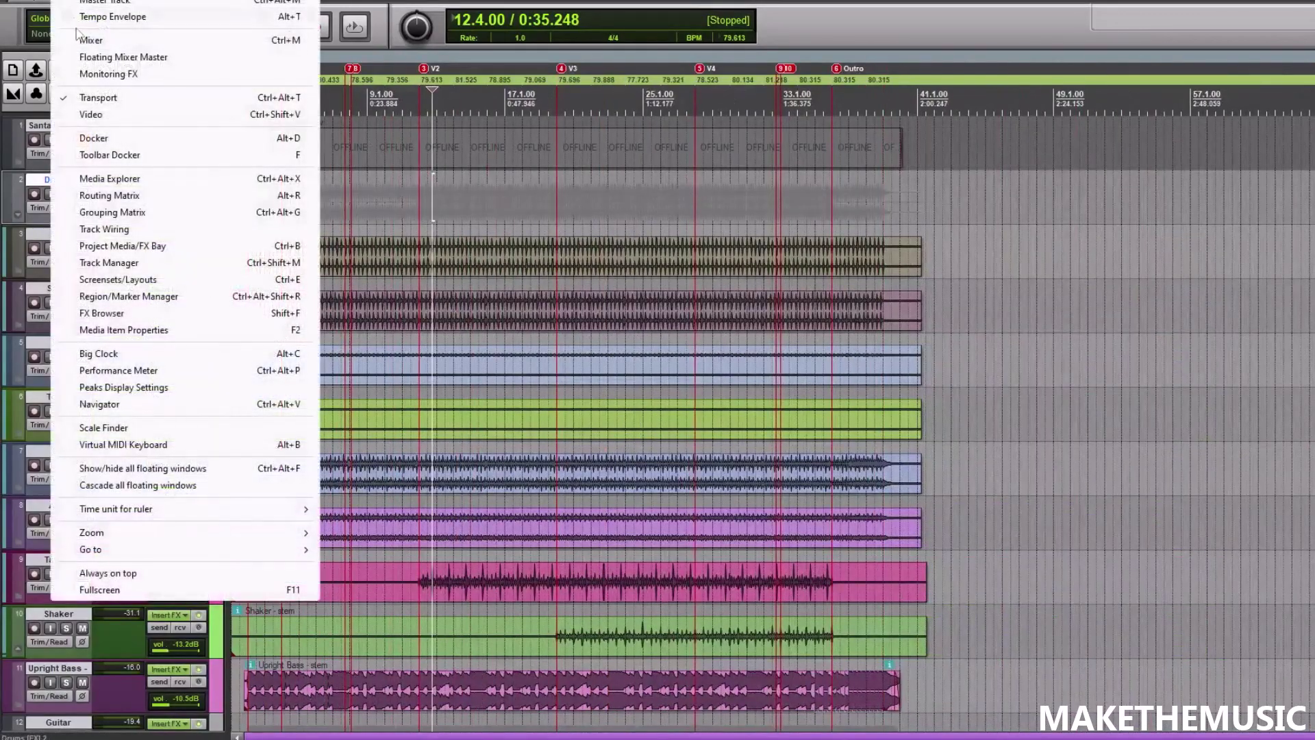
pyautogui.click(75, 41)
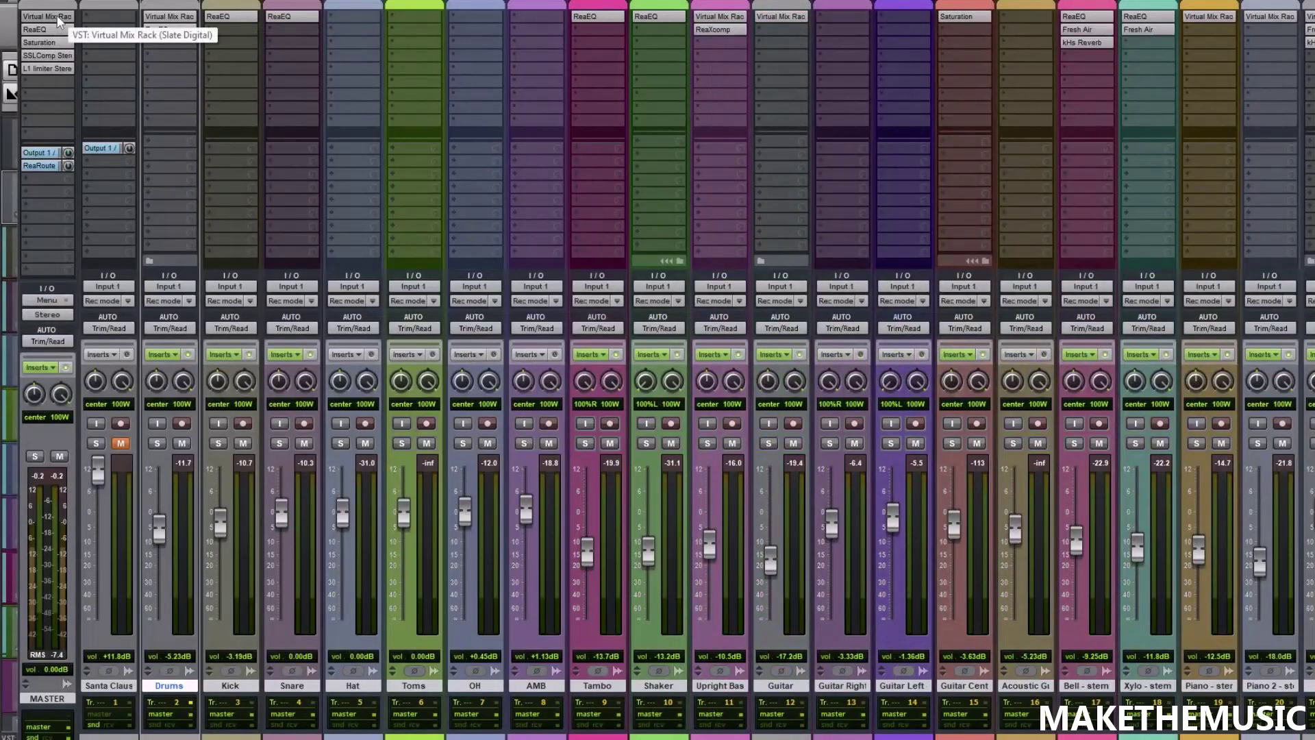
pyautogui.click(59, 21)
pyautogui.moveTo(134, 17); pyautogui.dragTo(288, 62)
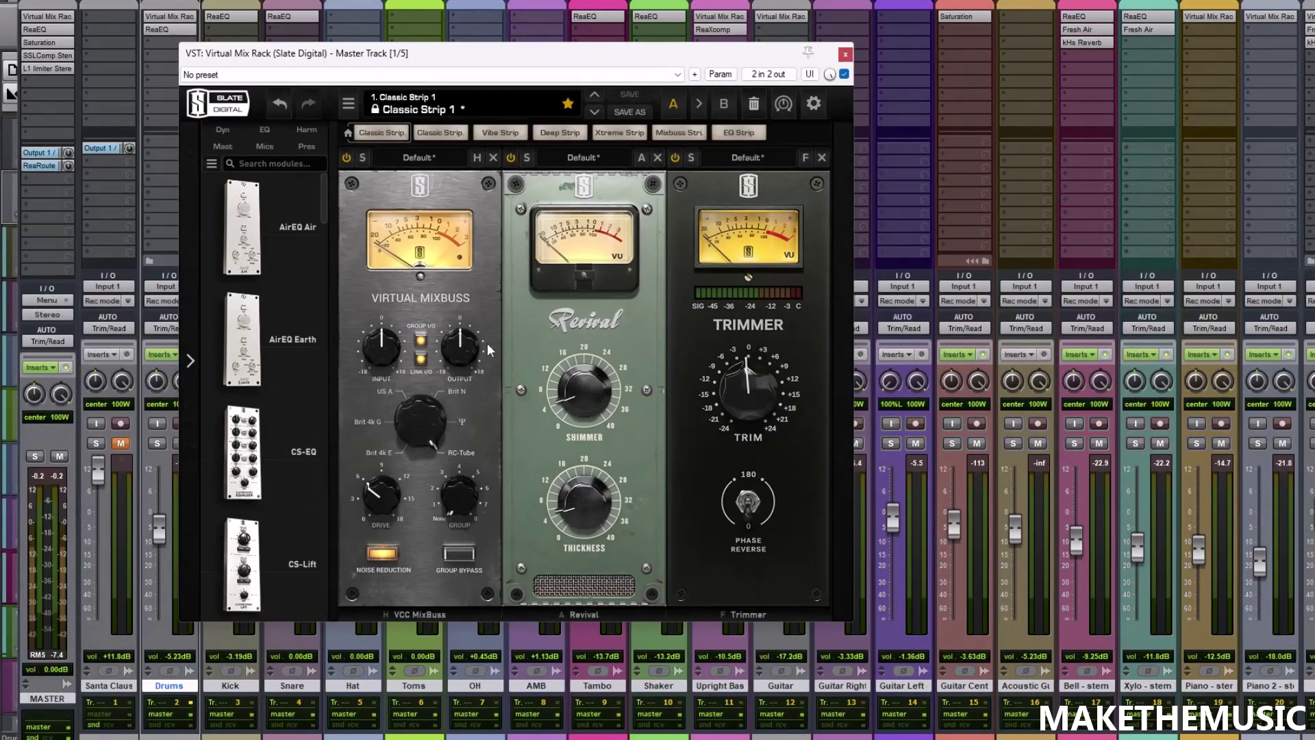
pyautogui.click(443, 337)
pyautogui.click(846, 55)
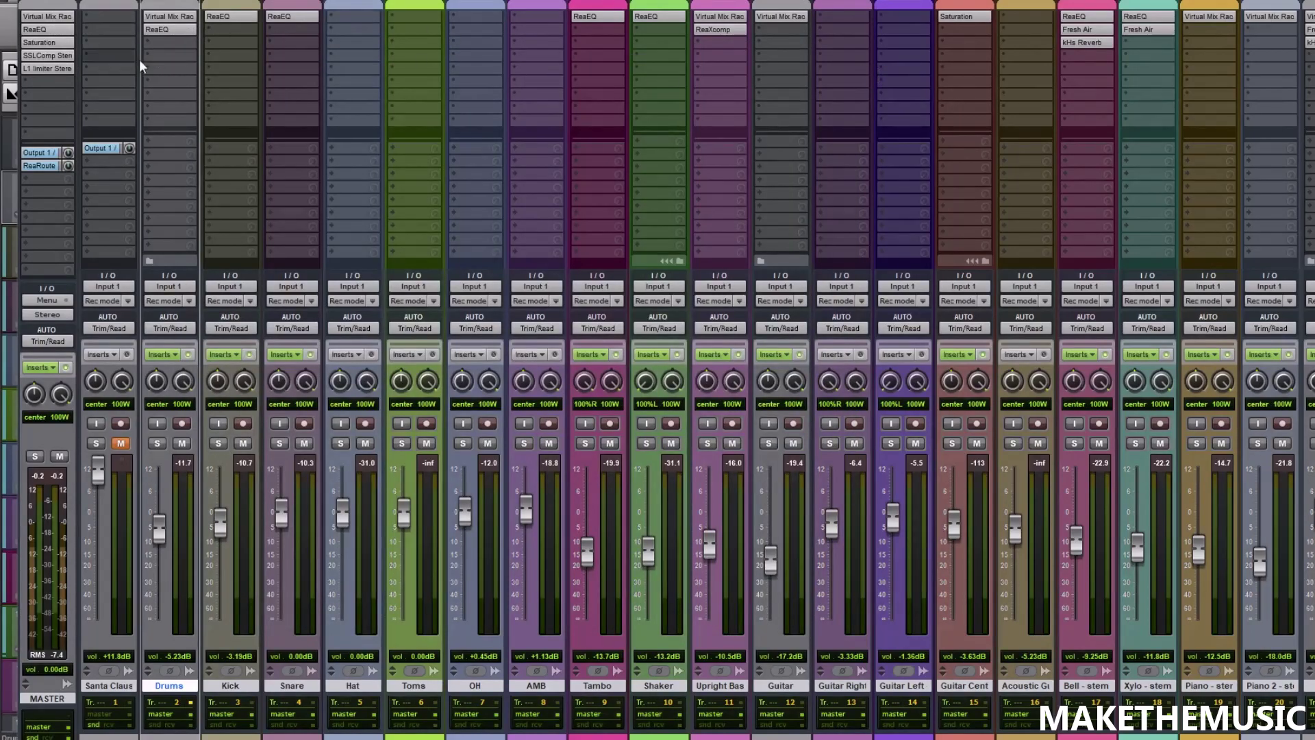
# Return to the arrange view and solo the Drums folder track.
pyautogui.hotkey('ctrl', 'm')
pyautogui.scroll(-2, 601, 175)
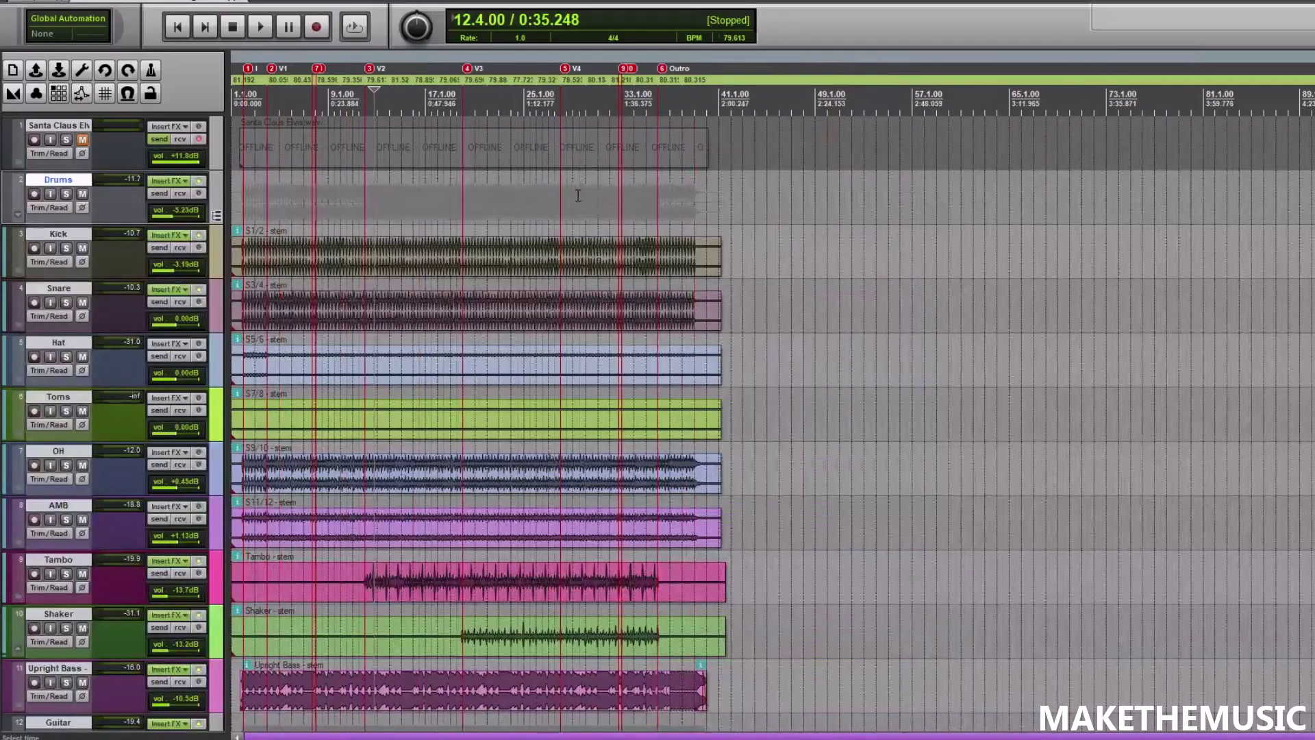
pyautogui.scroll(4, 601, 175)
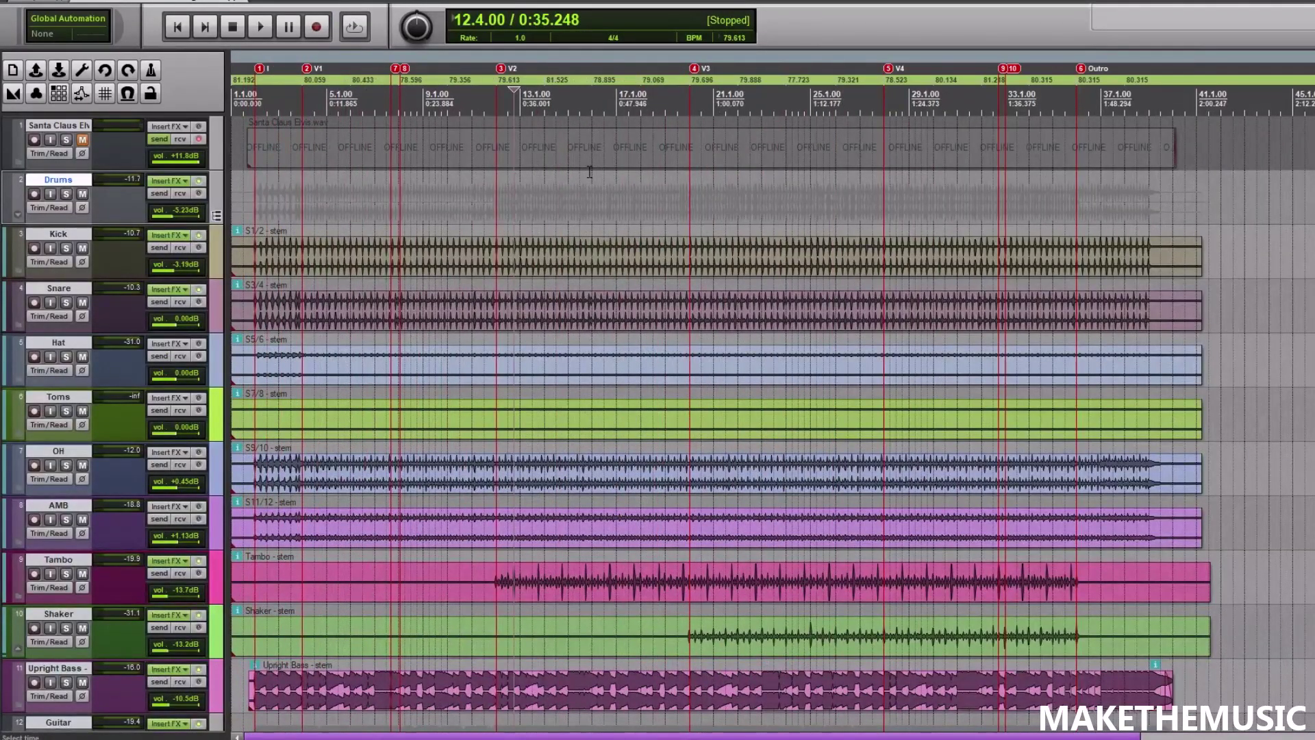
pyautogui.scroll(-1, 589, 172)
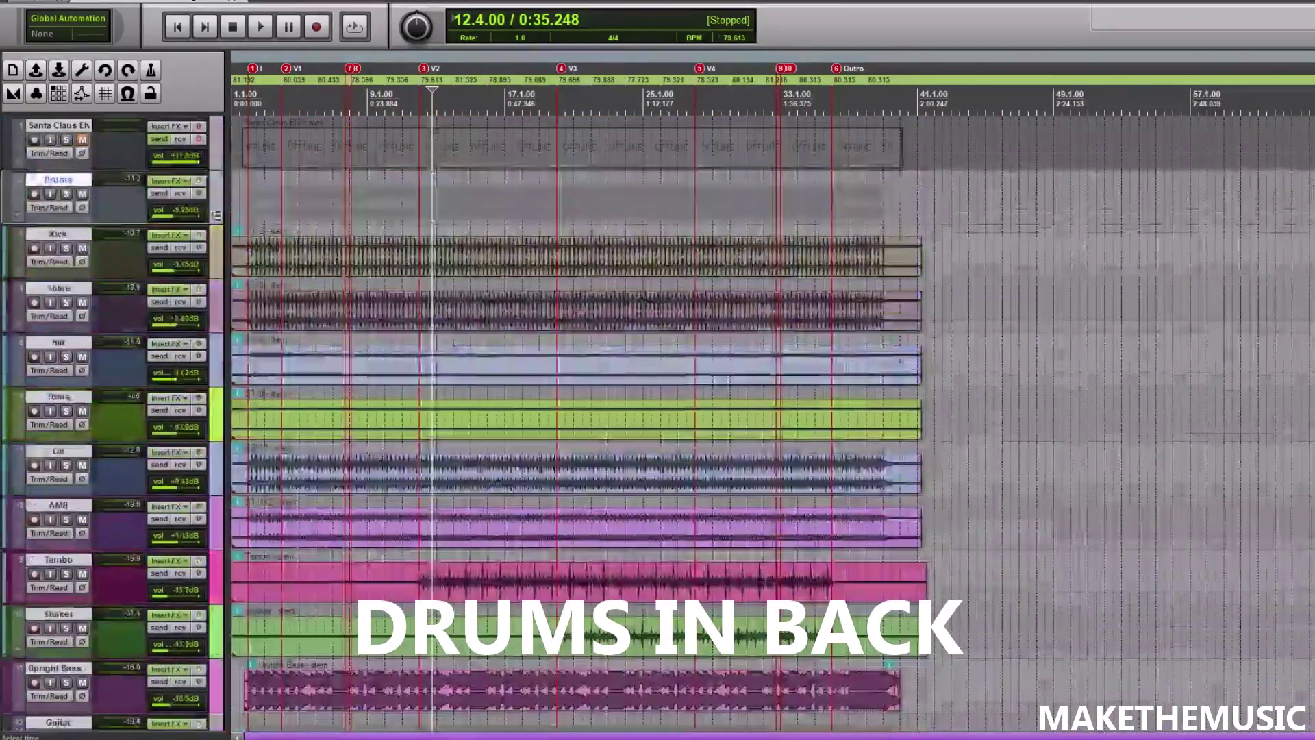
pyautogui.click(66, 193)
pyautogui.scroll(4, 422, 168)
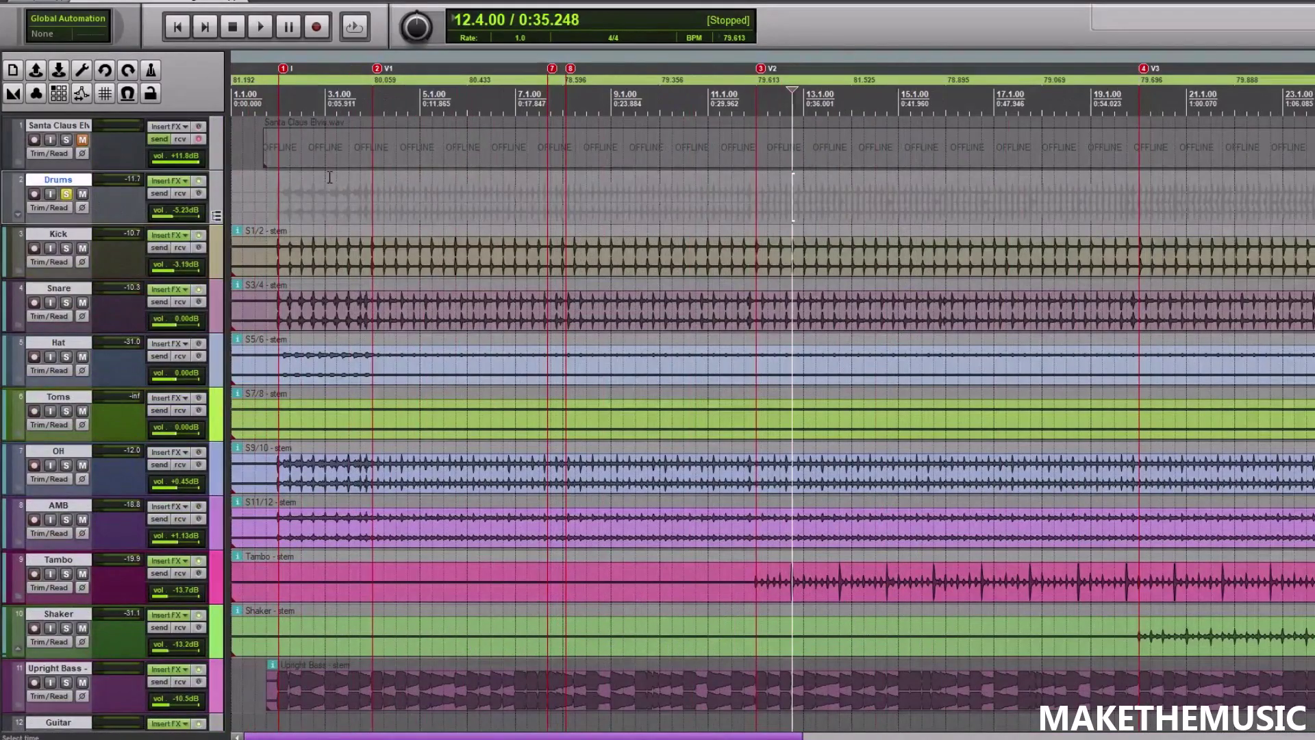
# Play the soloed drums from bar 4, then stop and zoom out to bars 1 to 29.
pyautogui.click(374, 193)
pyautogui.press('space')
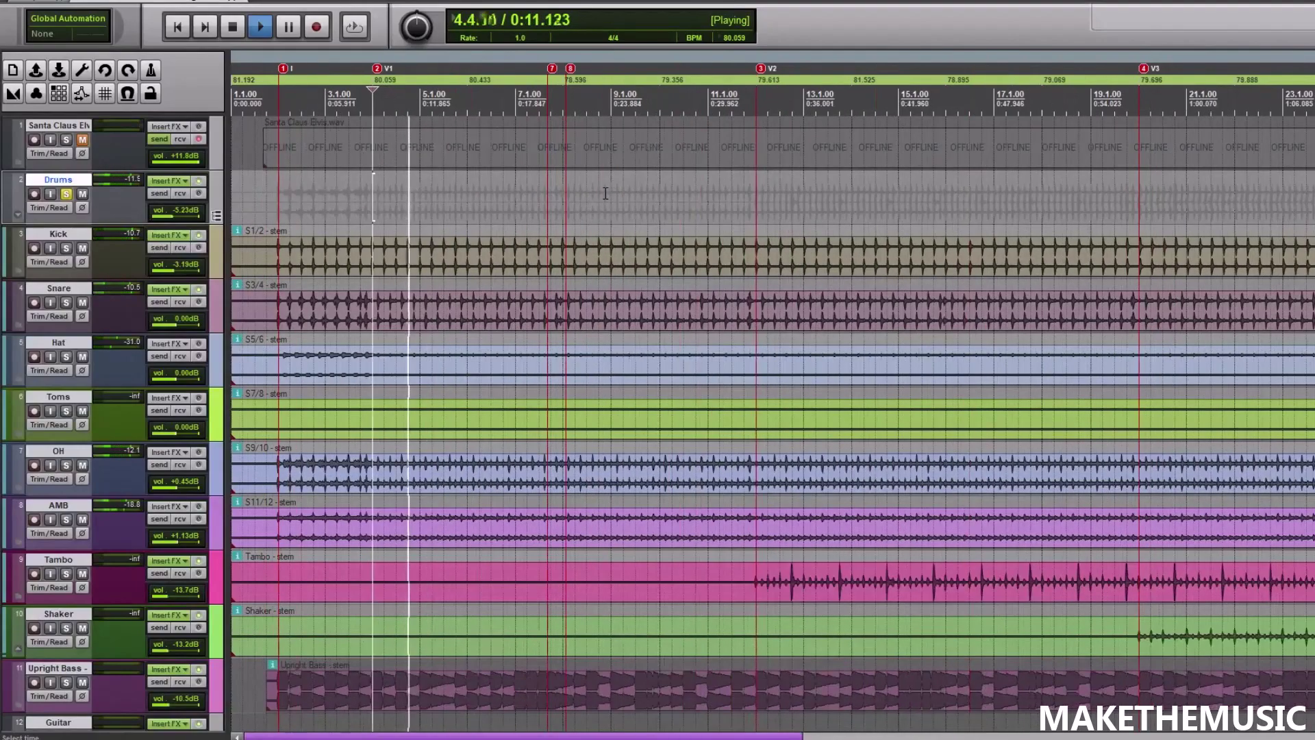
pyautogui.hotkey('ctrl', ']')
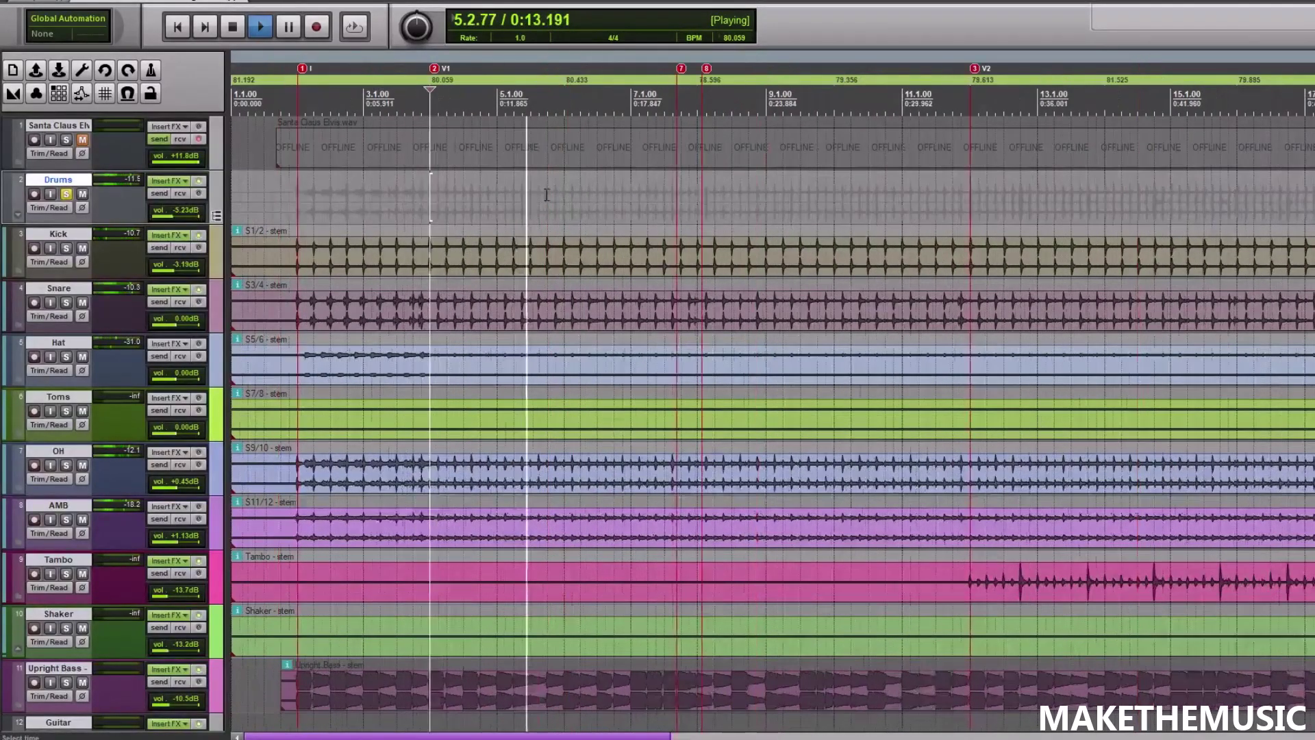
pyautogui.press('space')
pyautogui.hotkey('ctrl', '[')
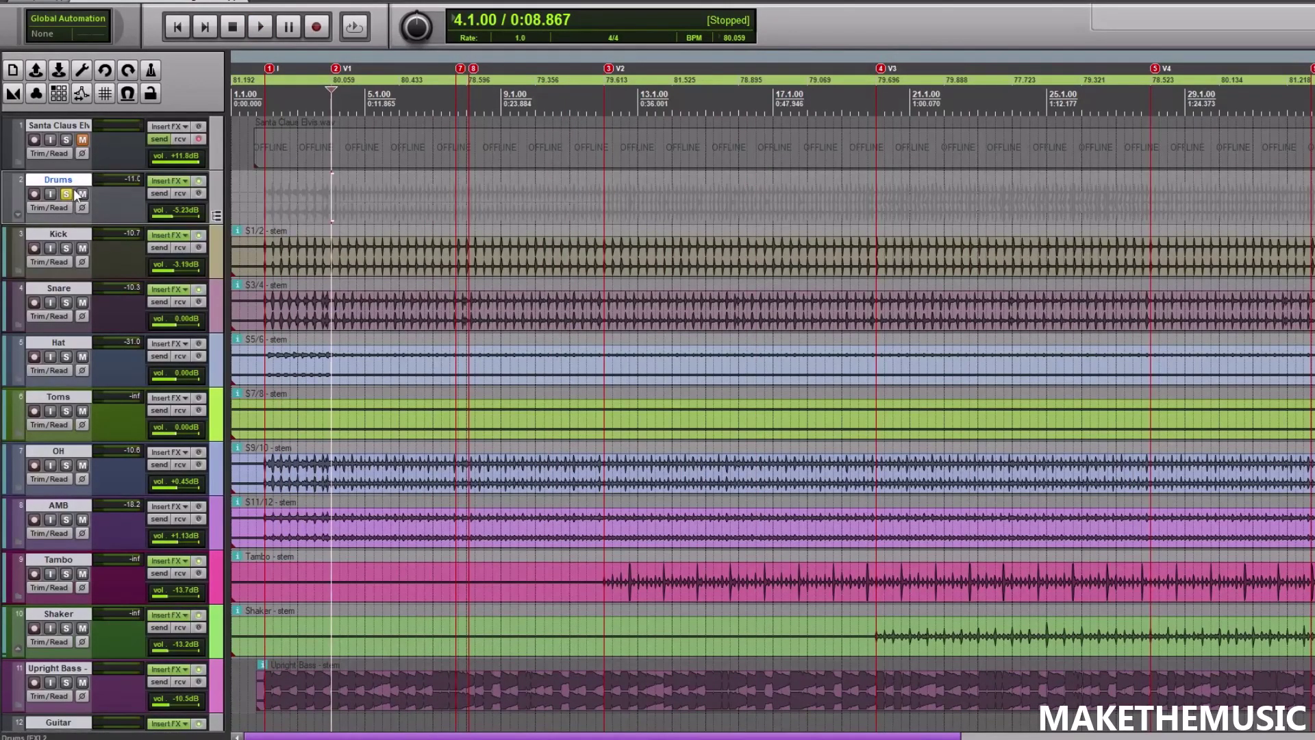
# Set the play position at bar 20 and briefly play the song from there.
pyautogui.hotkey('ctrl', '[')
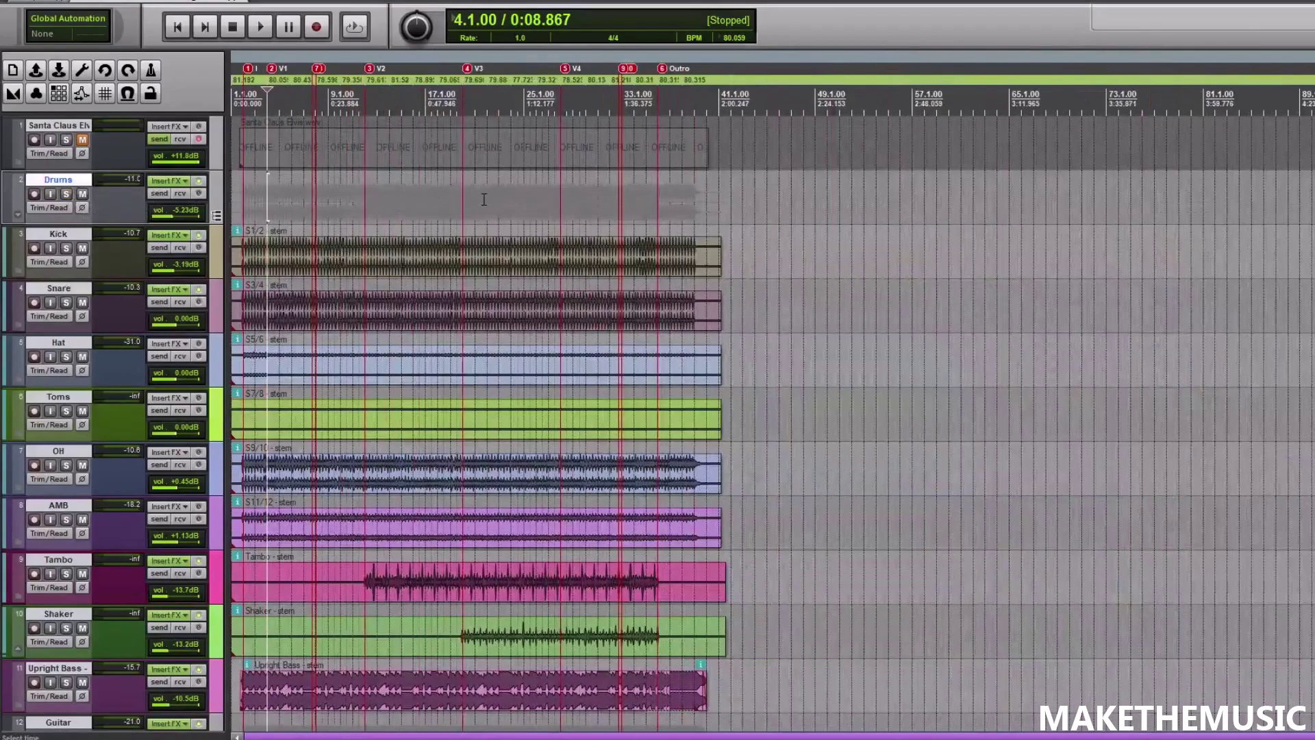
pyautogui.click(487, 203)
pyautogui.hotkey('ctrl', ']')
pyautogui.hotkey('ctrl', '[')
pyautogui.hotkey('ctrl', '[')
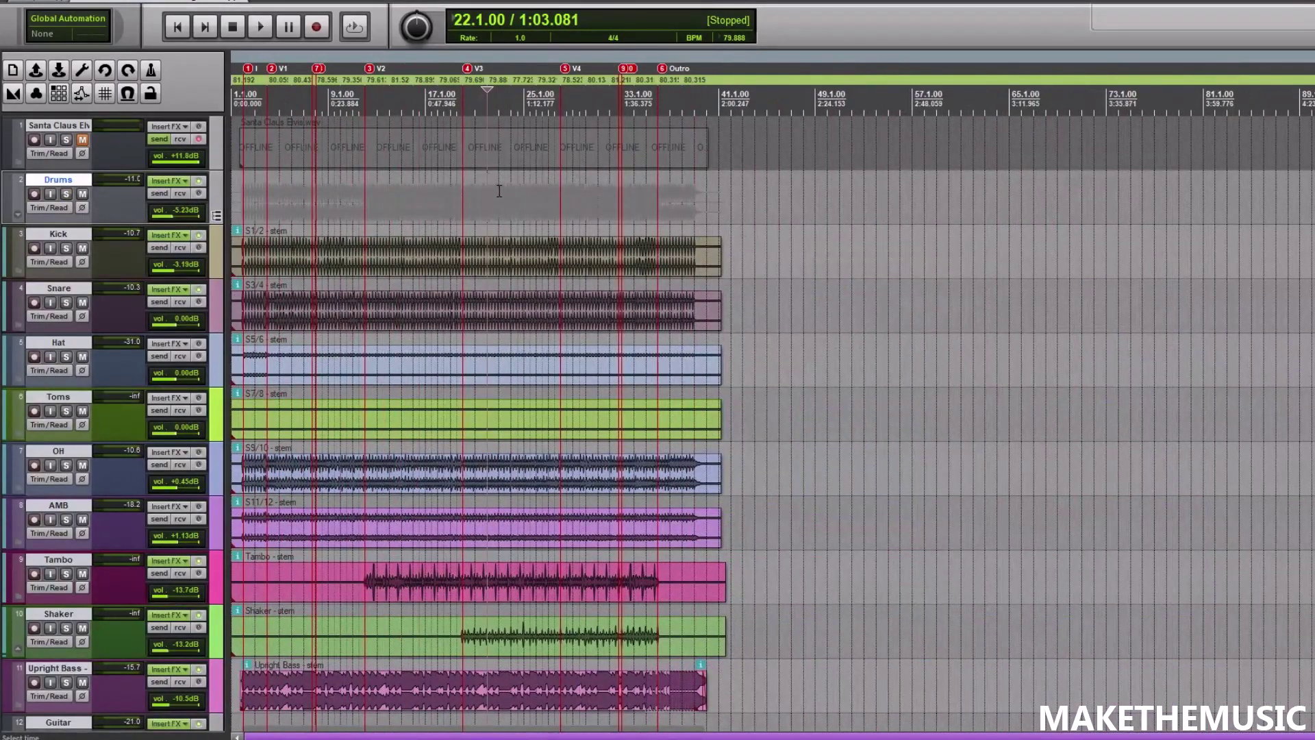
pyautogui.hotkey('ctrl', ']')
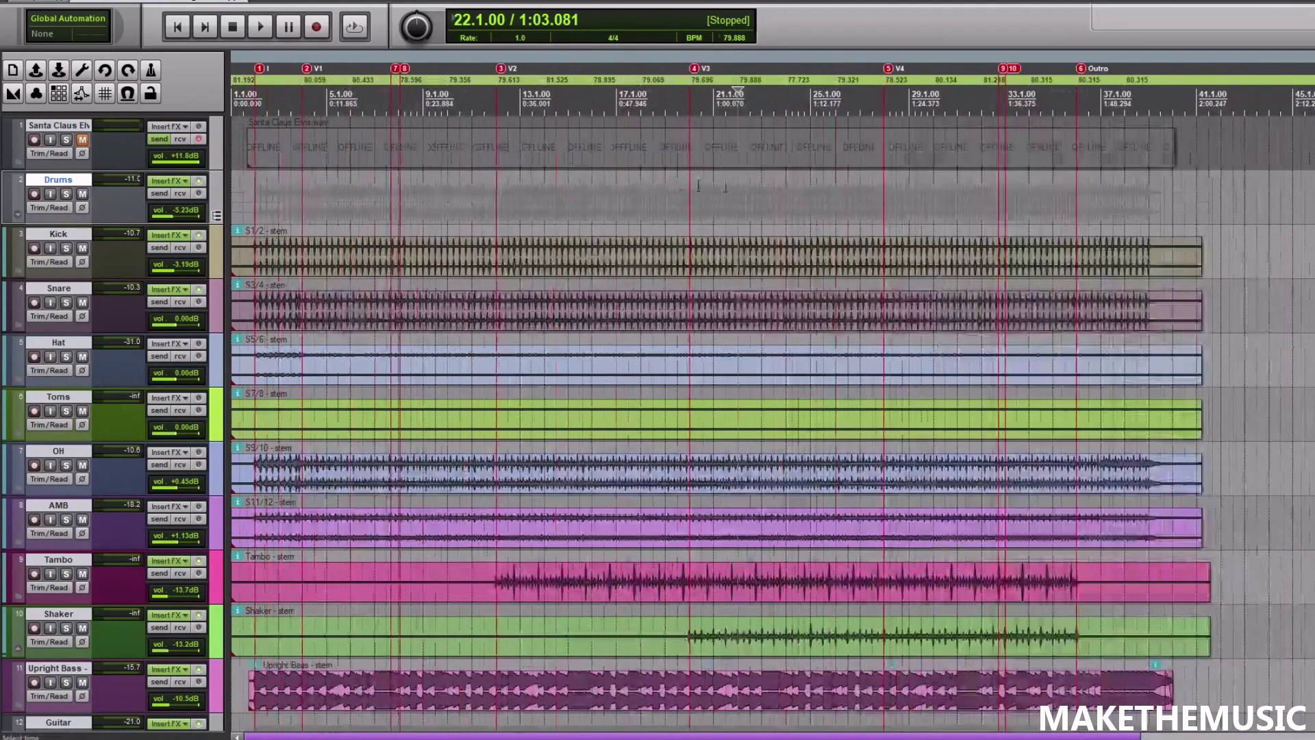
pyautogui.click(686, 195)
pyautogui.hotkey('ctrl', ']')
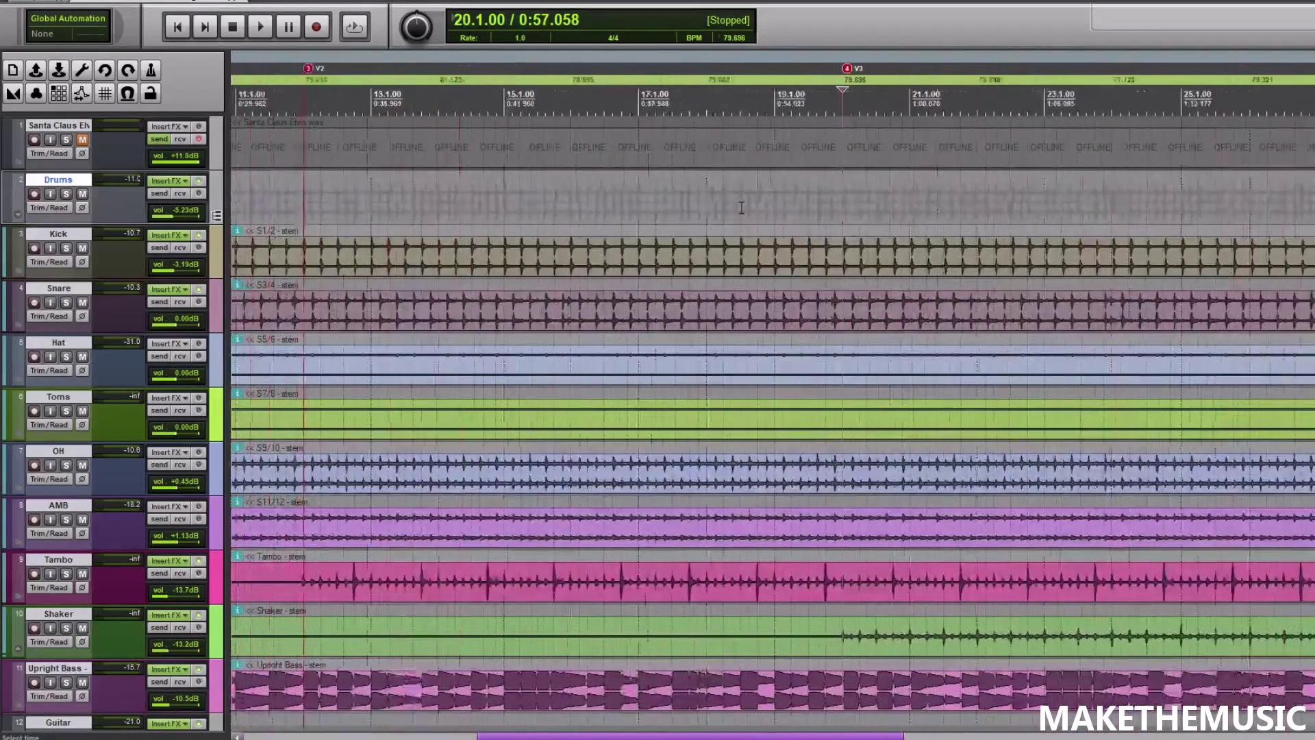
pyautogui.hotkey('ctrl', '[')
pyautogui.hotkey('ctrl', '[')
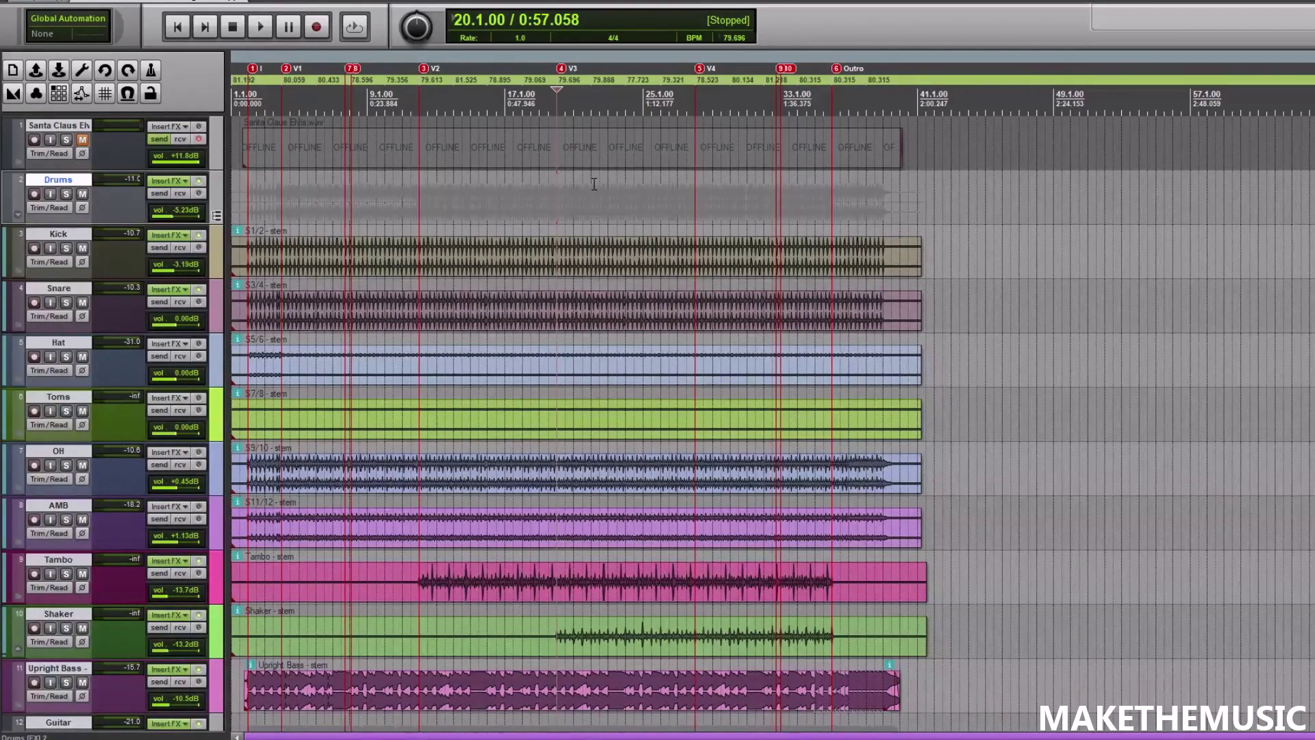
pyautogui.press('space')
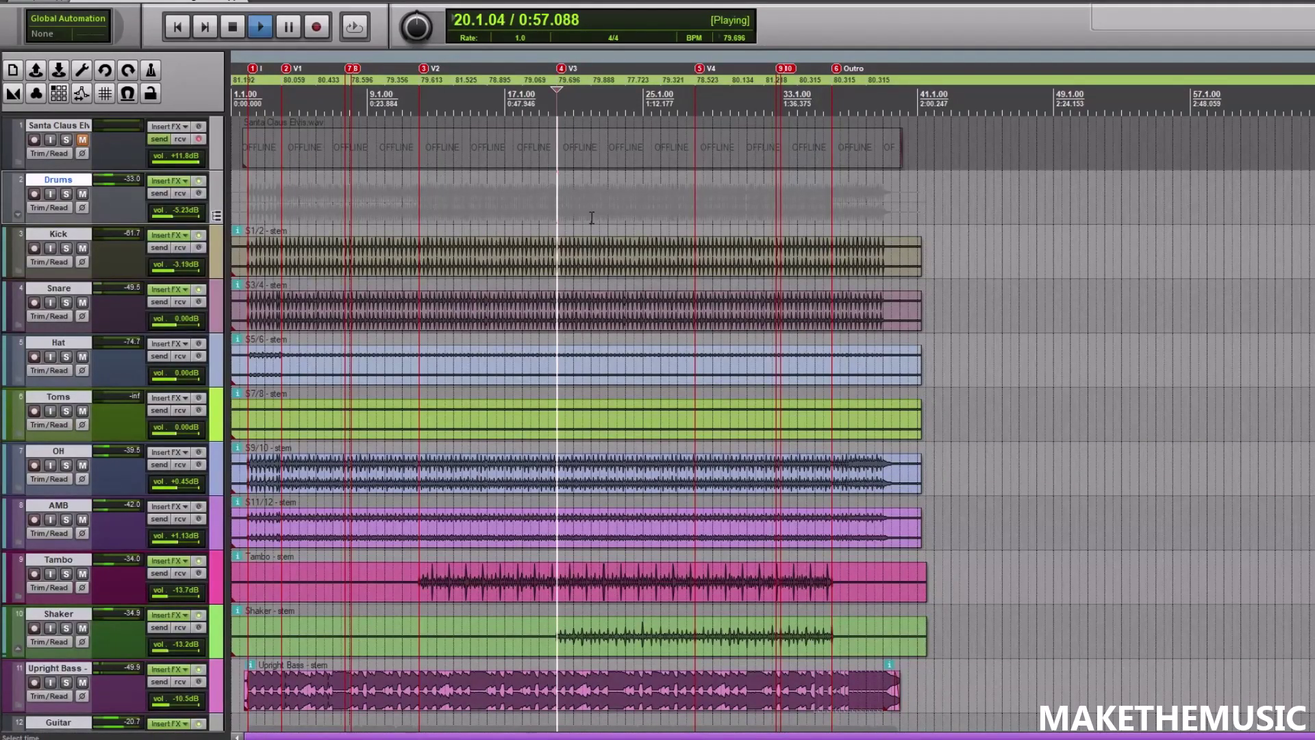
pyautogui.press('space')
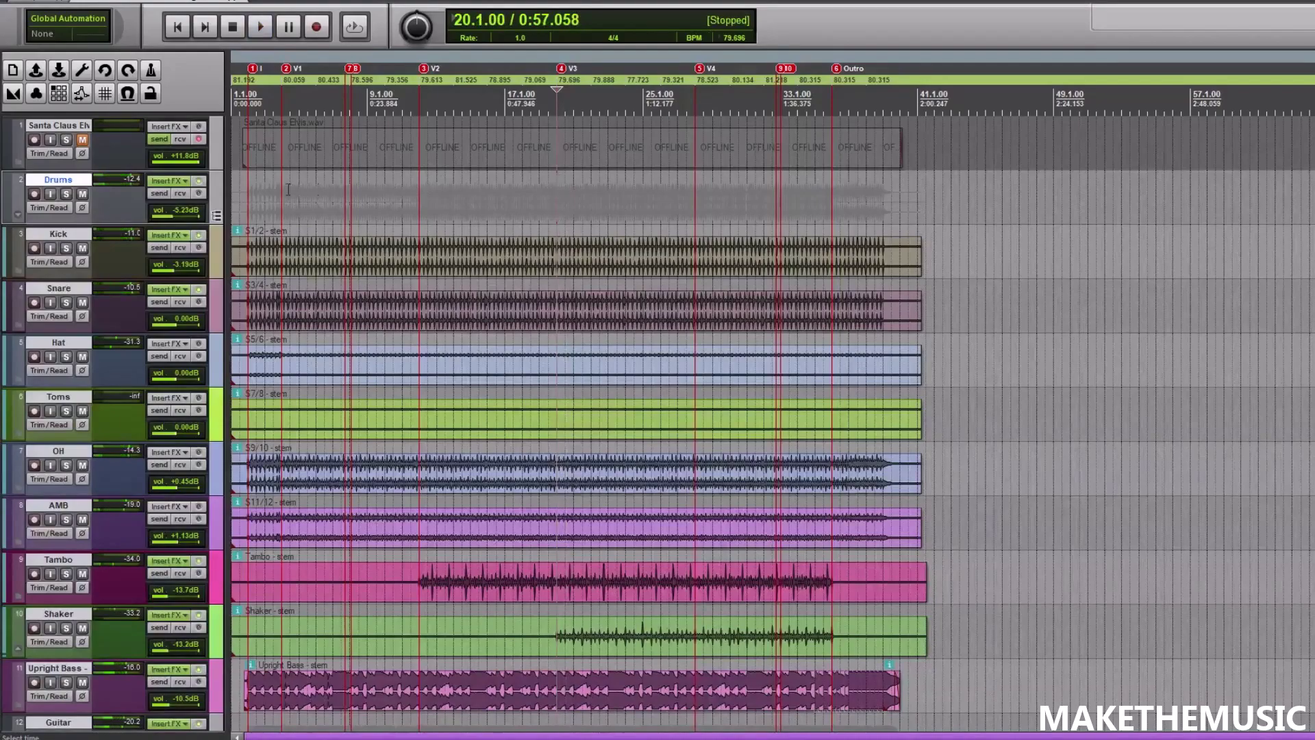
# Raise the Drums folder volume to -1.55 dB and listen to the change.
pyautogui.moveTo(180, 211); pyautogui.dragTo(189, 210)
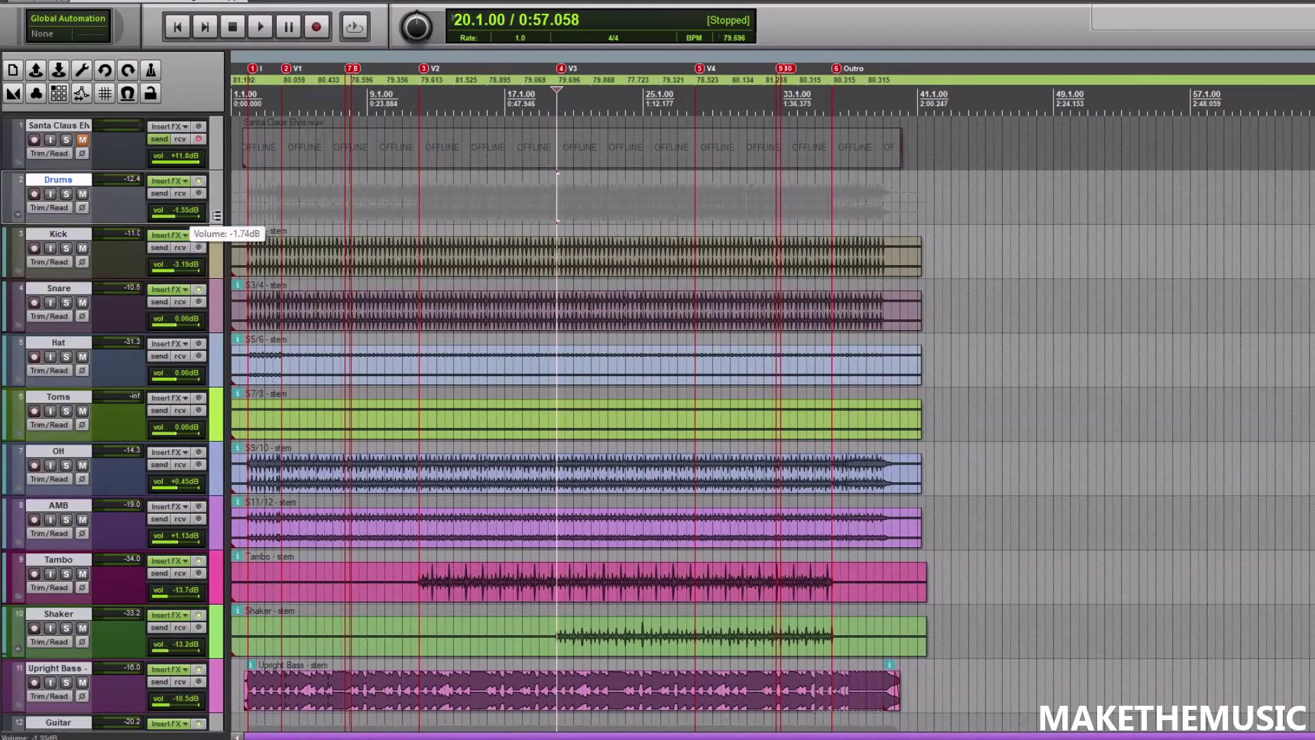
pyautogui.press('space')
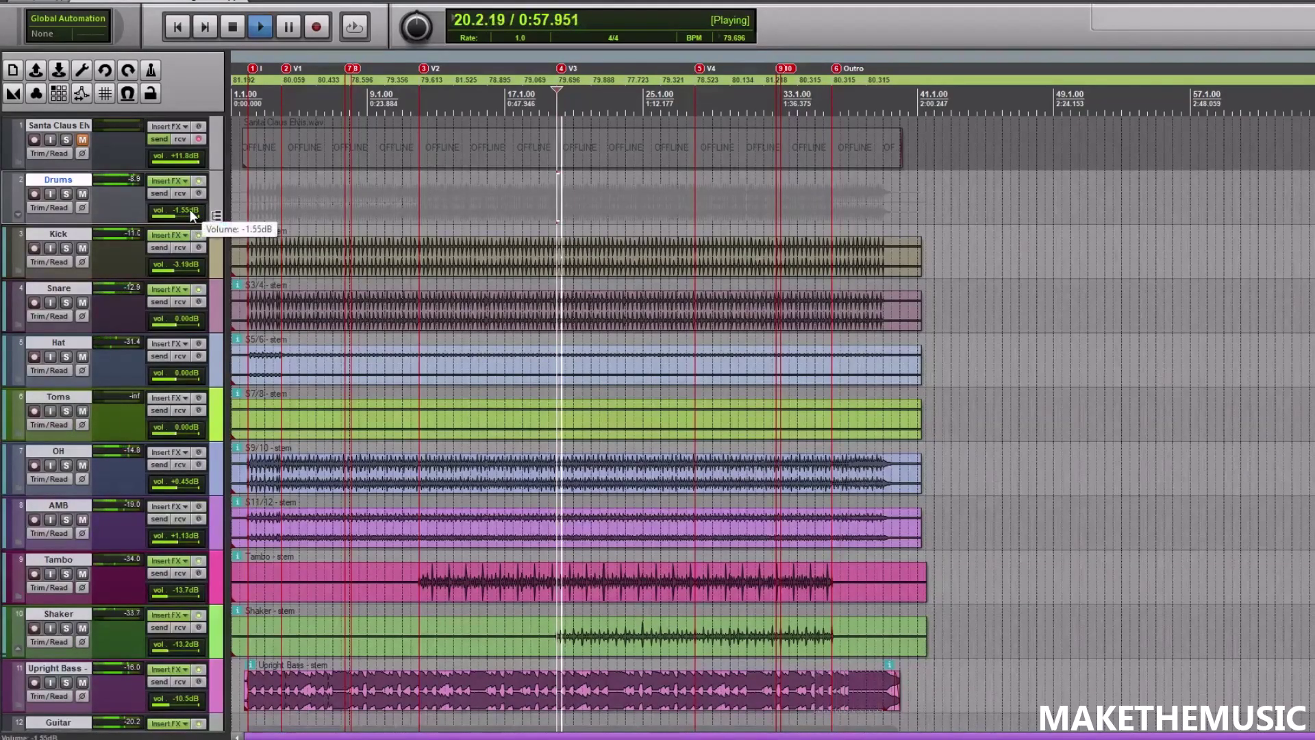
pyautogui.press('space')
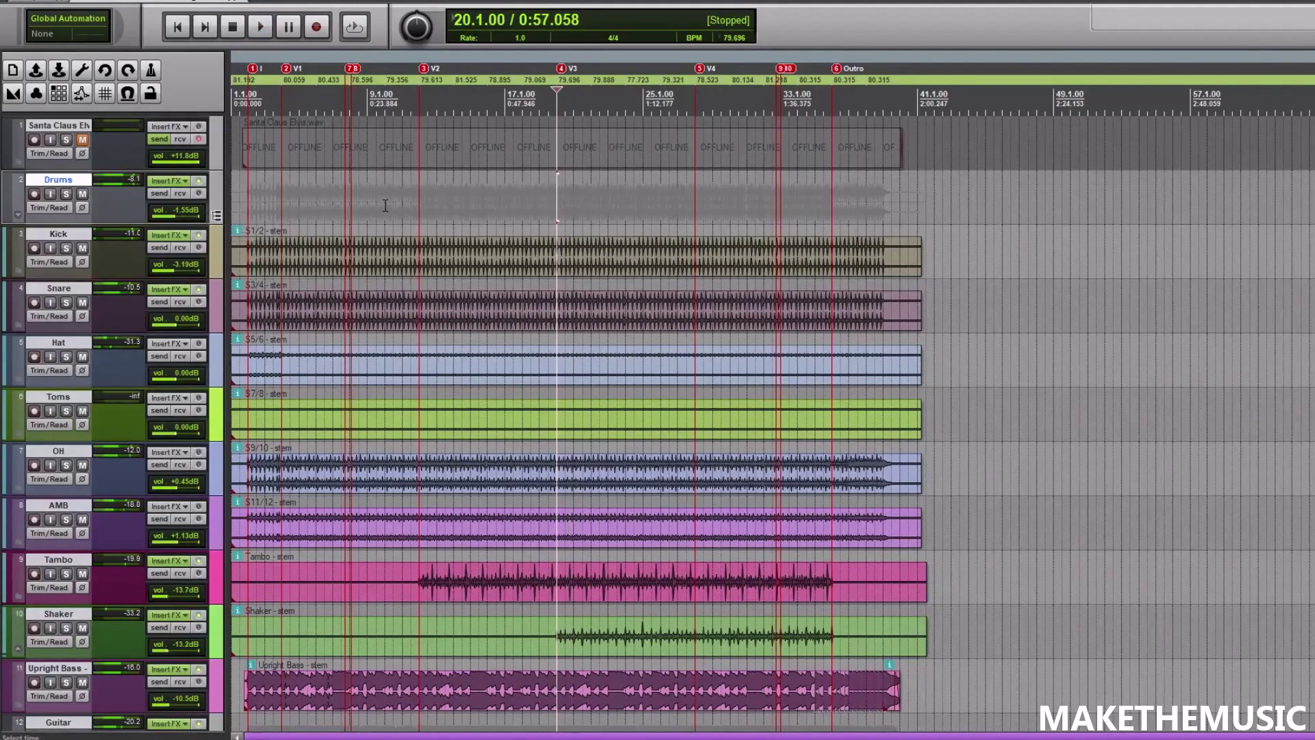
# Set the edit position at bar 25 and open the Drums folder's FX chain.
pyautogui.scroll(-3, 533, 185)
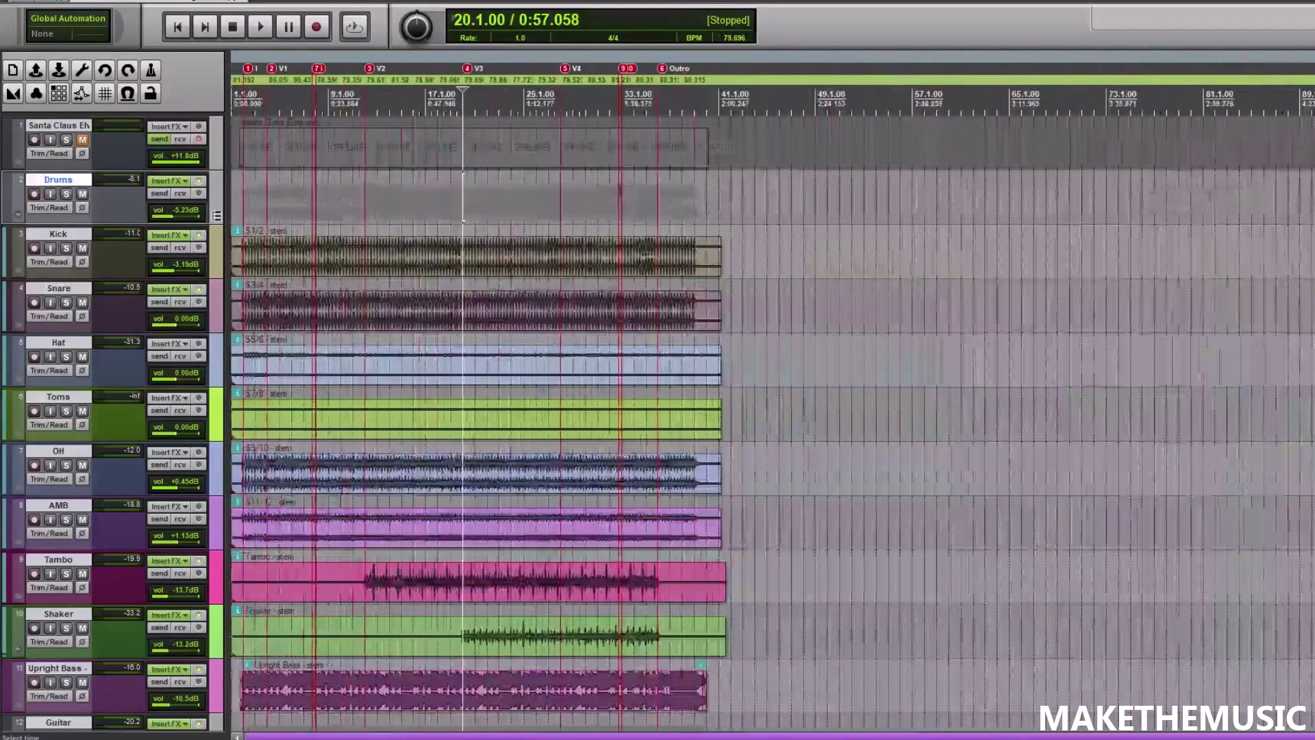
pyautogui.click(533, 185)
pyautogui.scroll(3, 532, 185)
pyautogui.scroll(-1, 548, 182)
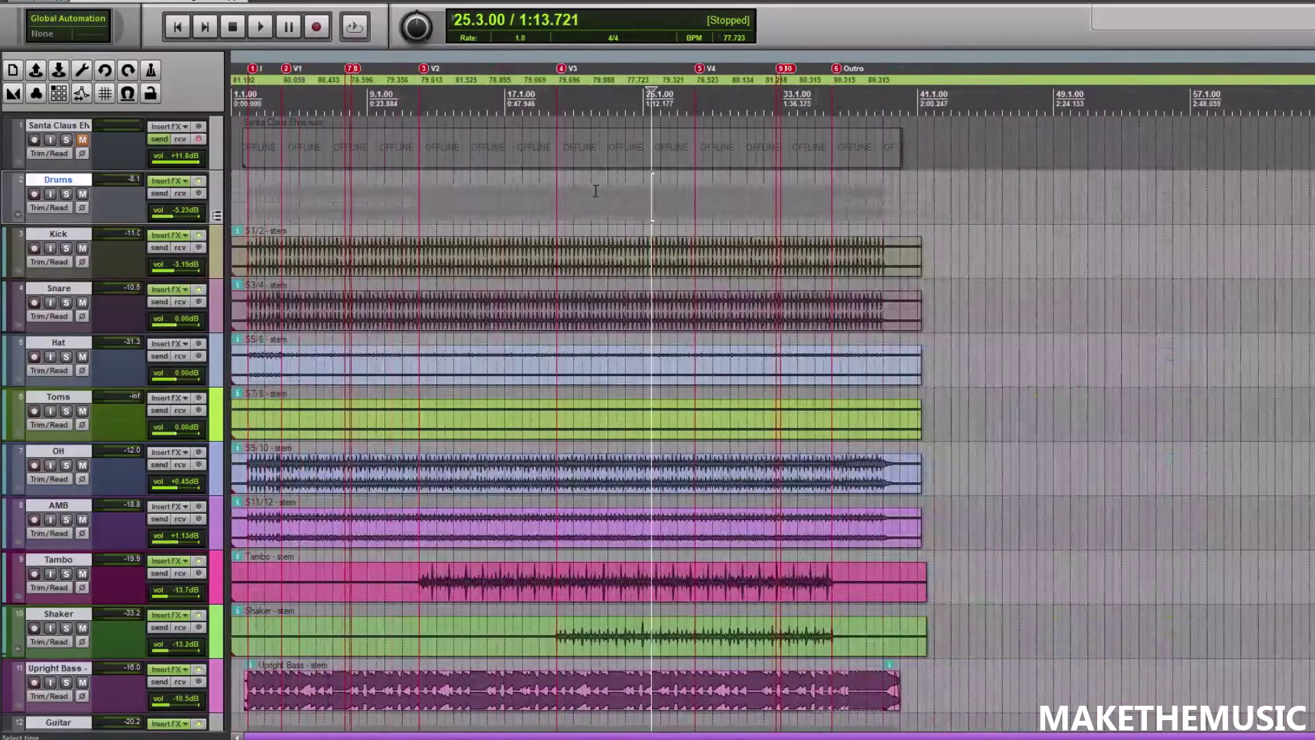
pyautogui.click(179, 182)
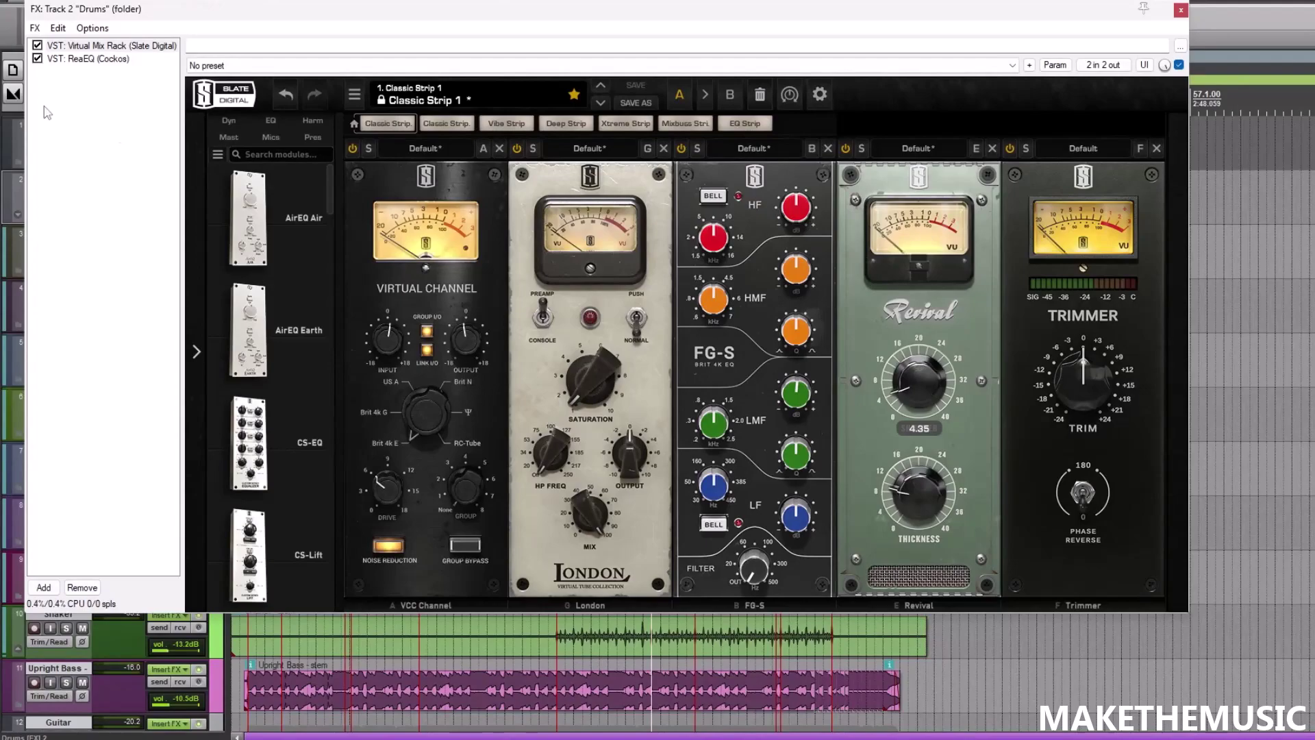
# Display the Drums folder's ReaEQ settings, then close the Drums FX chain.
pyautogui.click(68, 58)
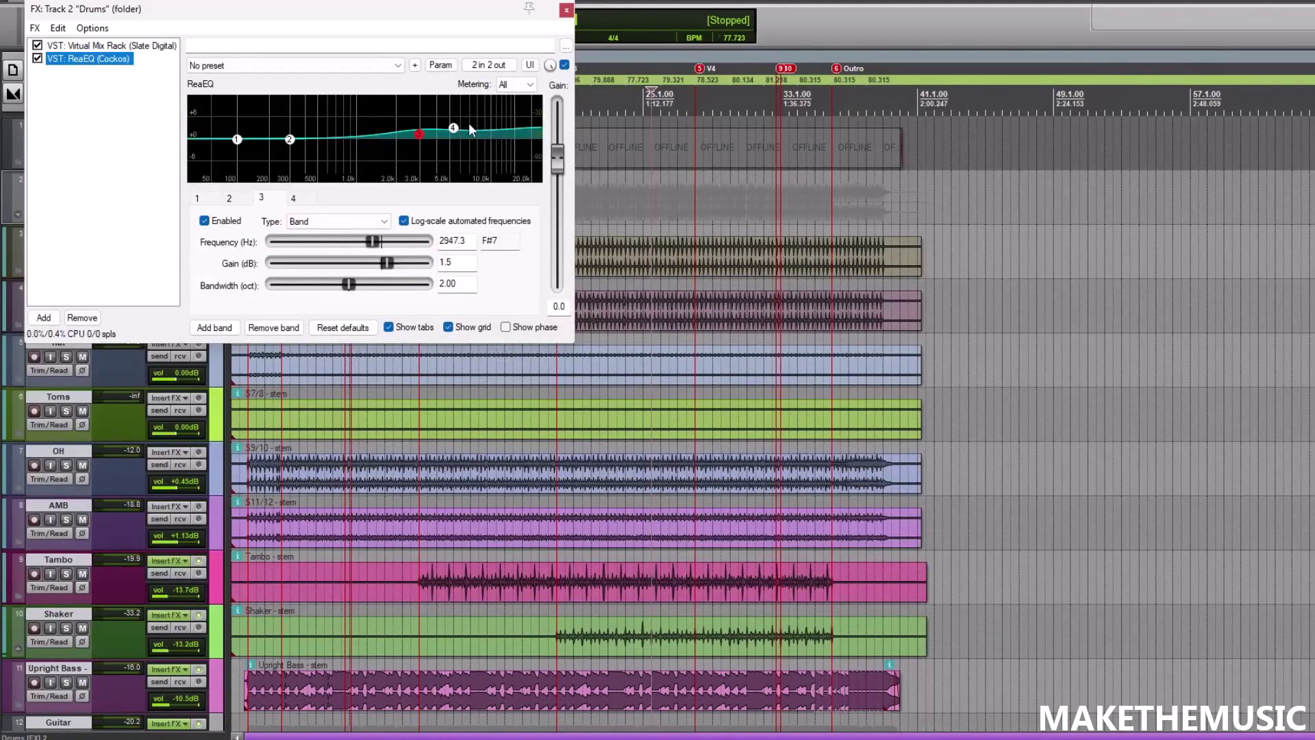
pyautogui.click(567, 13)
# Inspect the Kick track's ReaEQ curve and close its window.
pyautogui.click(166, 236)
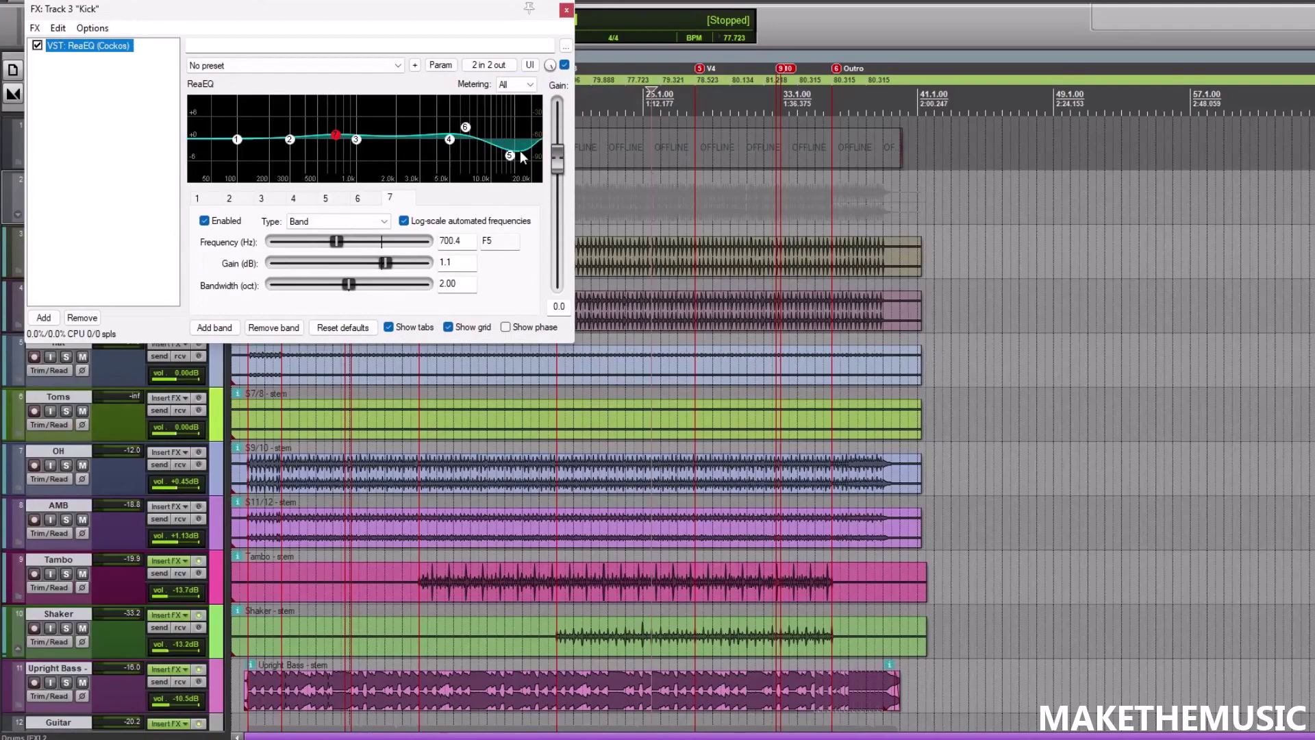
pyautogui.moveTo(514, 159)
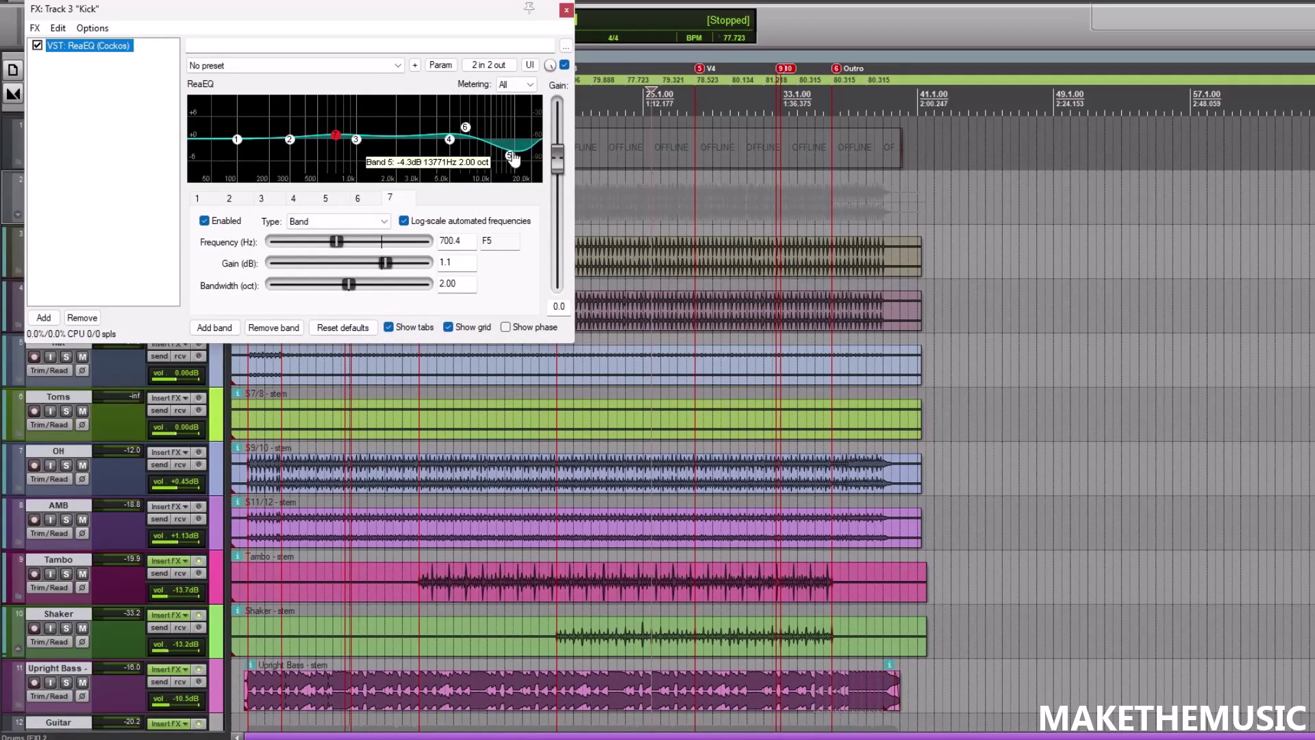
pyautogui.moveTo(451, 142)
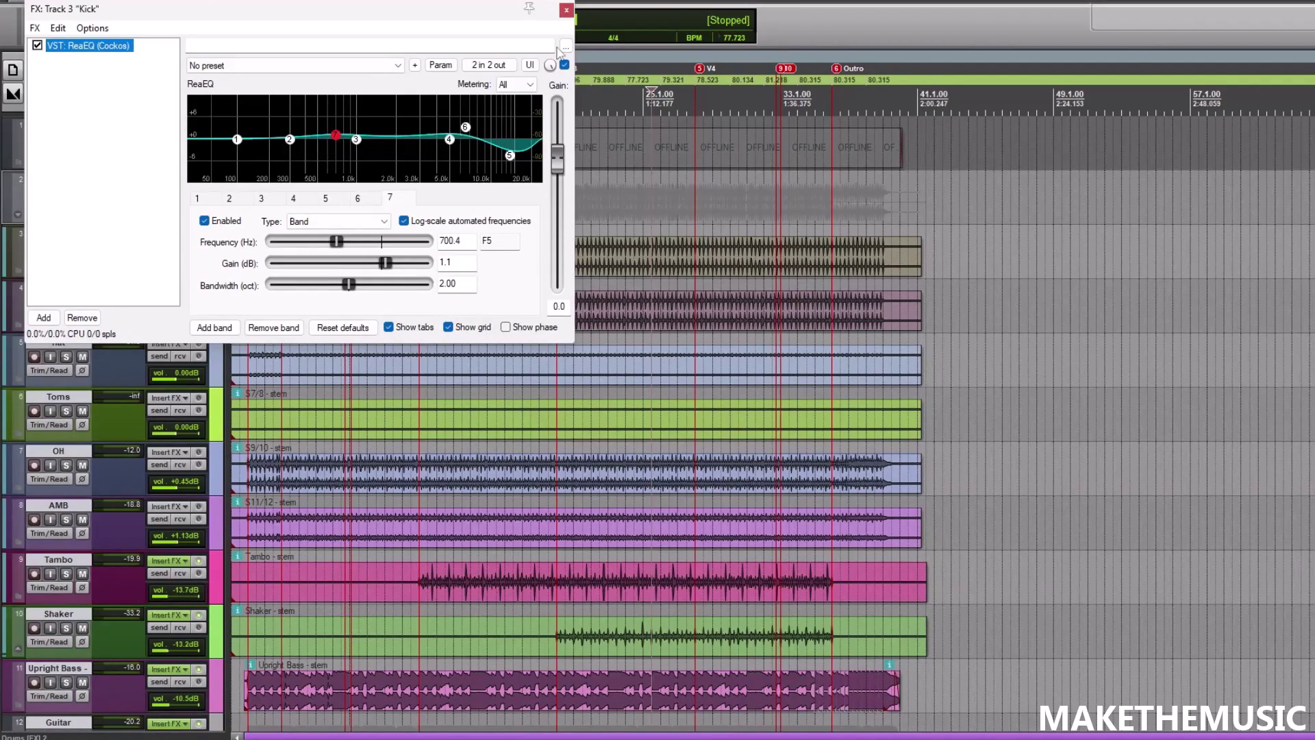
pyautogui.click(566, 10)
# Check the Snare track's ReaEQ, close it, and play the song from bar 25.
pyautogui.scroll(-3, 628, 167)
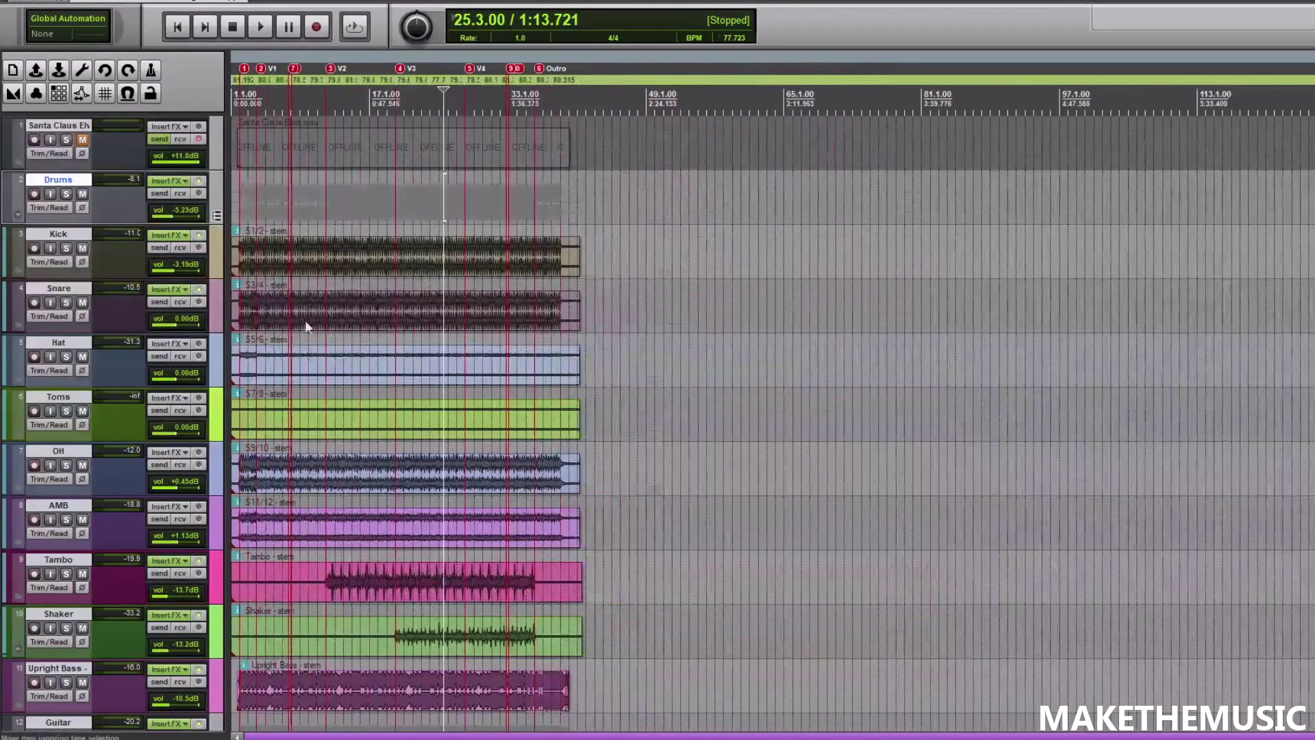
pyautogui.click(178, 287)
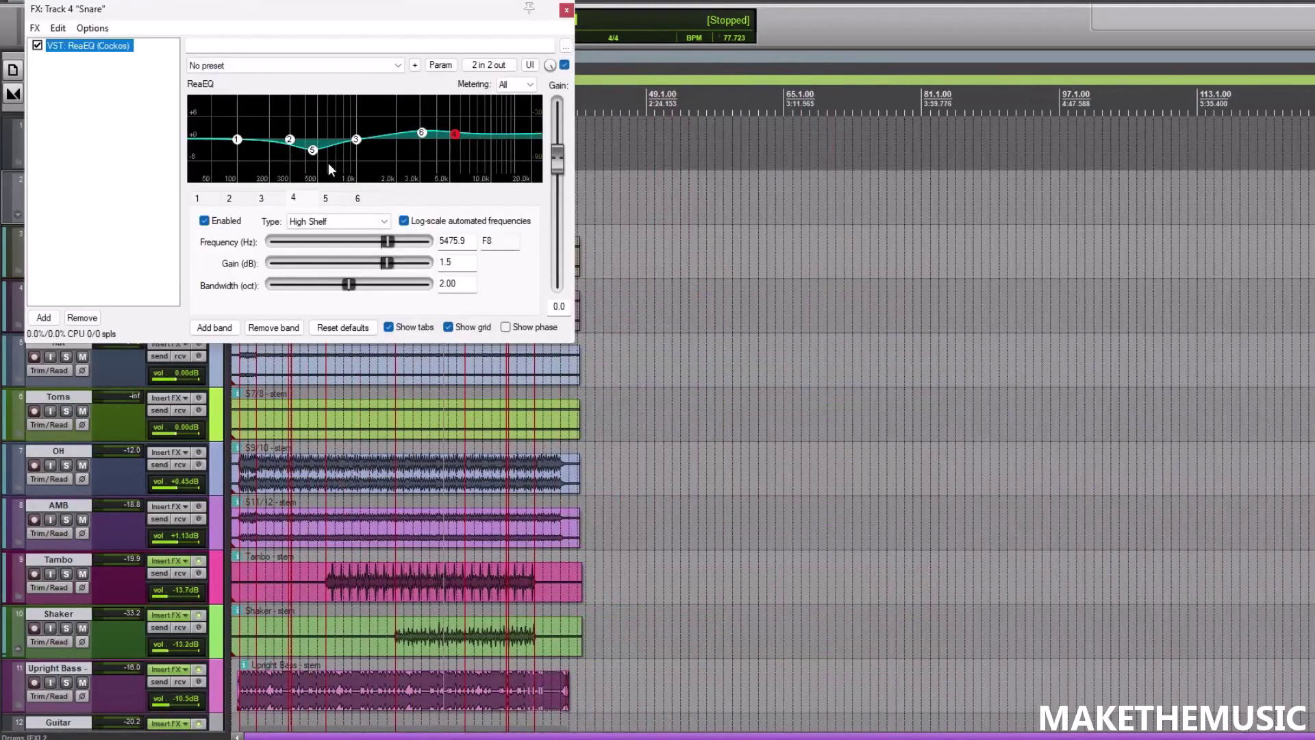
pyautogui.click(567, 10)
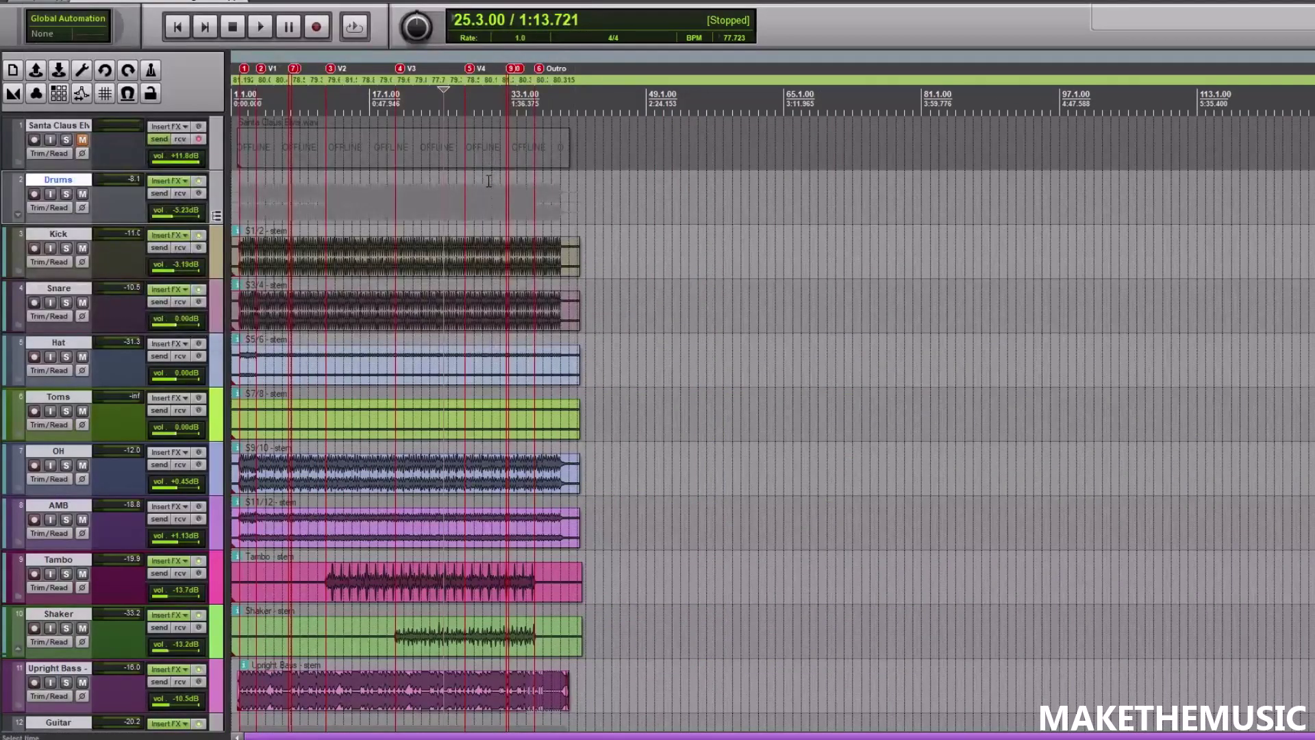
pyautogui.press('space')
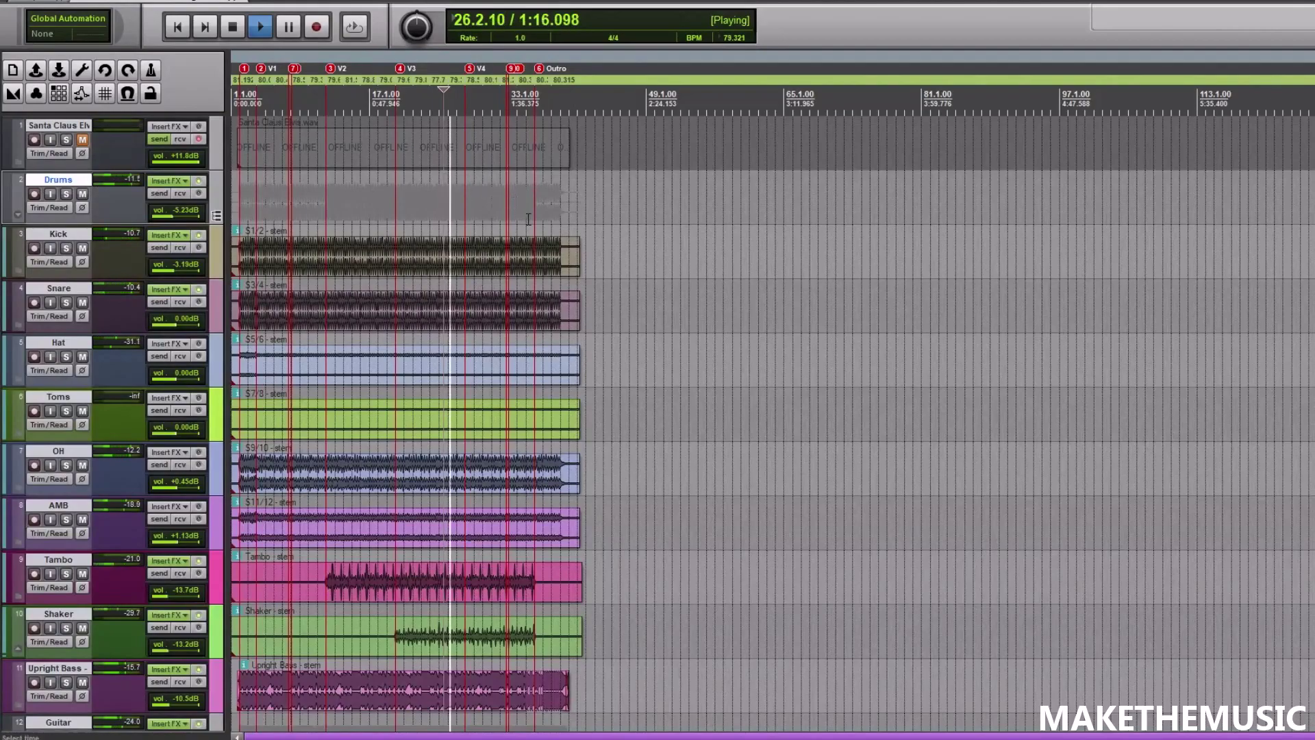
pyautogui.scroll(2, 528, 219)
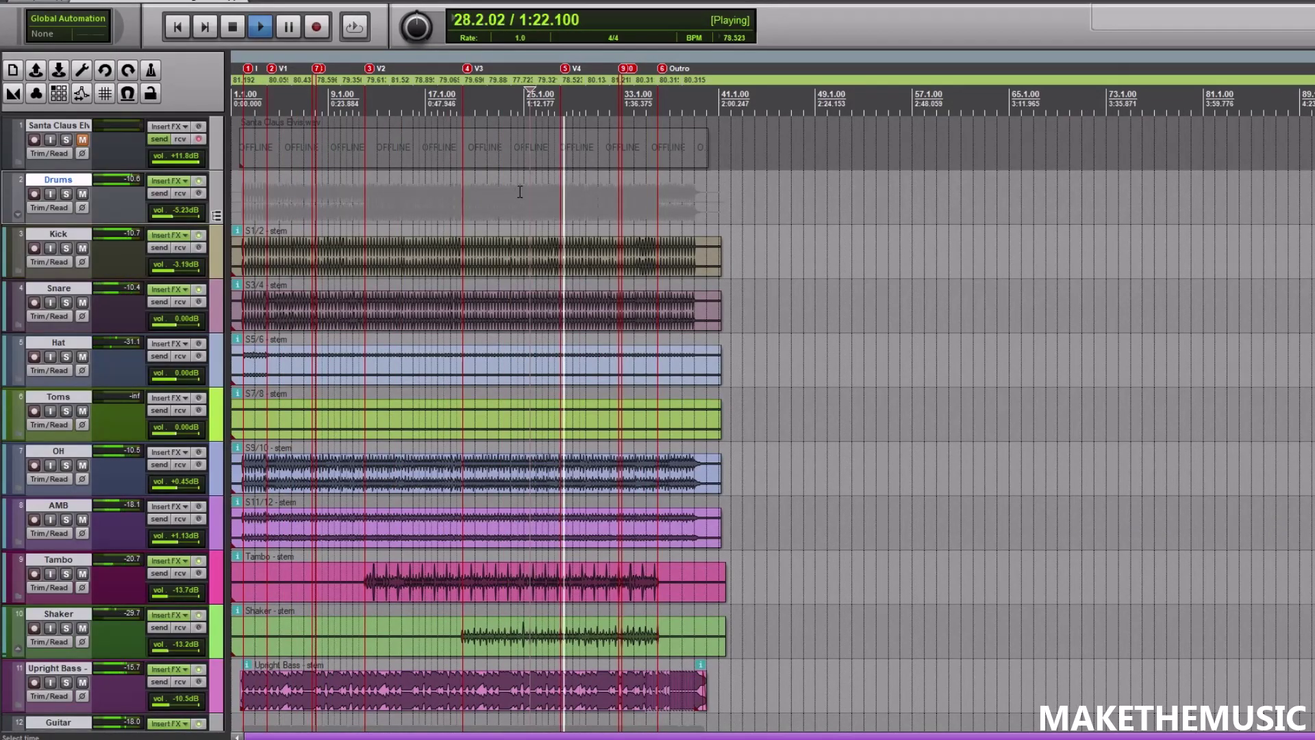
pyautogui.press('space')
pyautogui.scroll(-1, 520, 191)
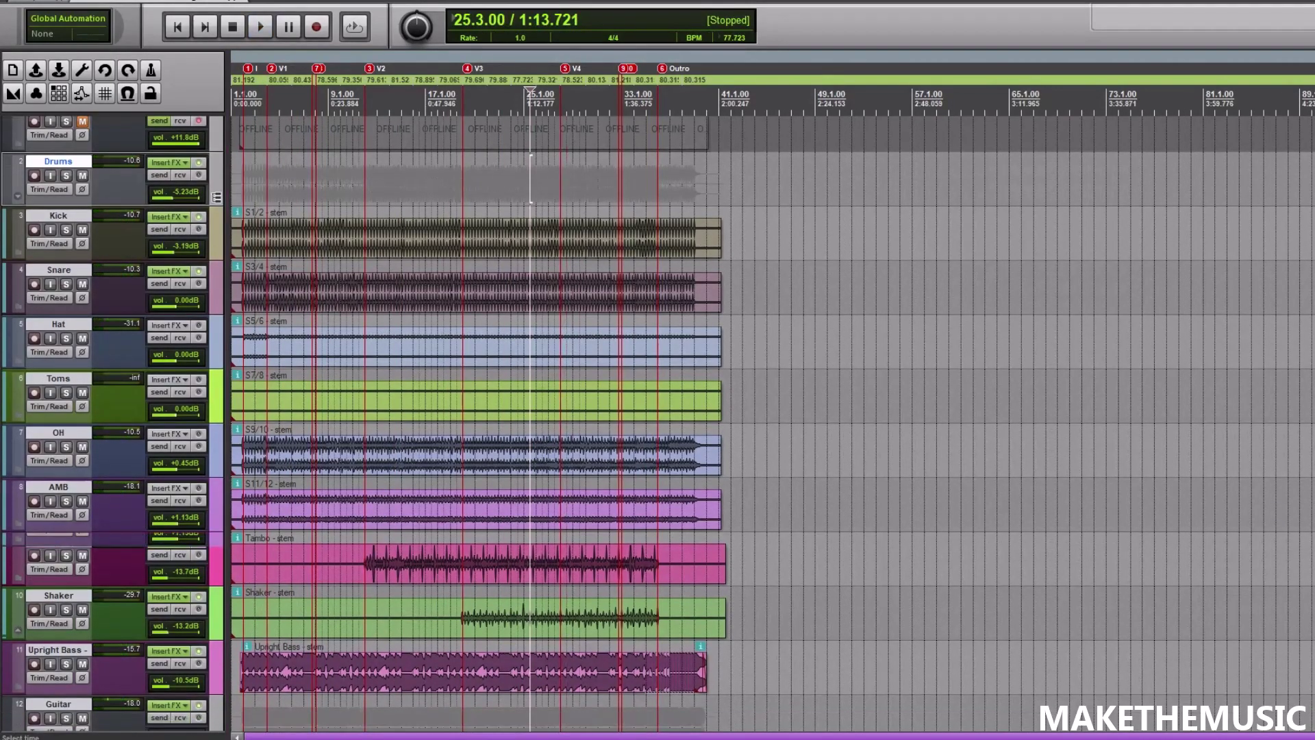
pyautogui.scroll(-10, 528, 91)
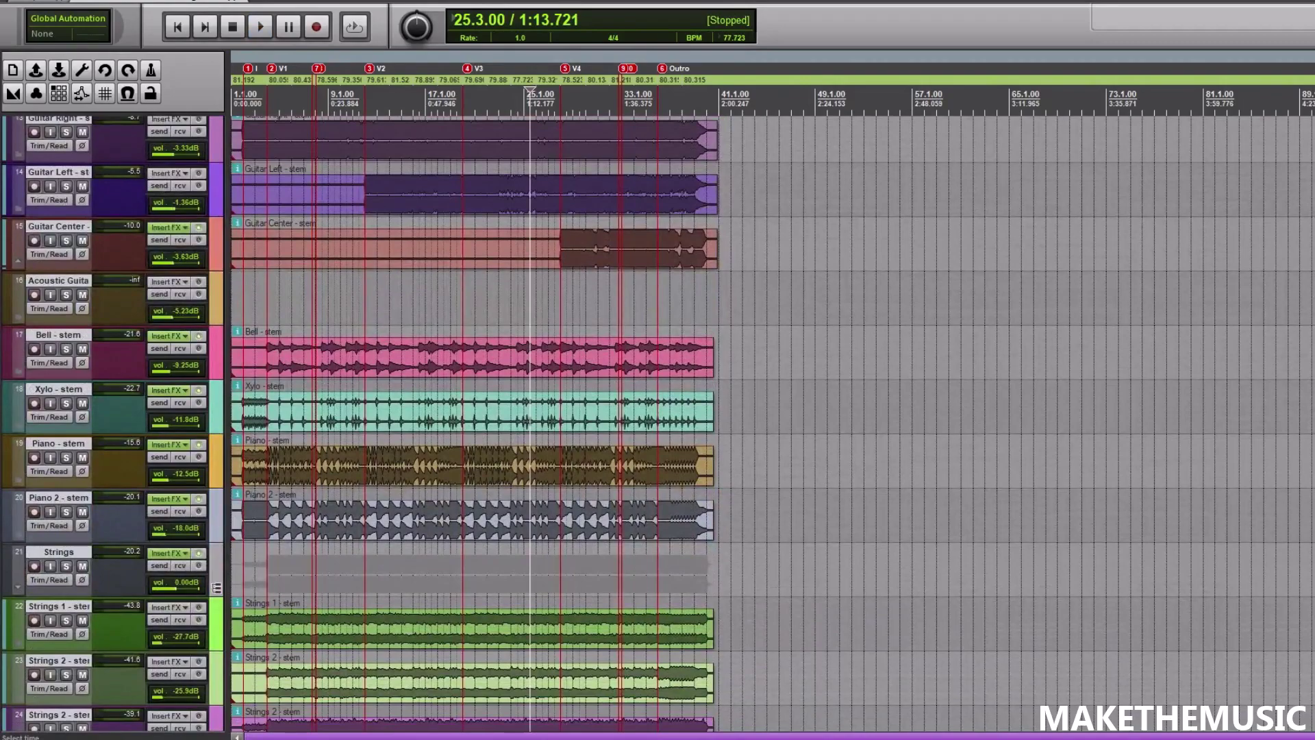
pyautogui.scroll(-2, 501, 194)
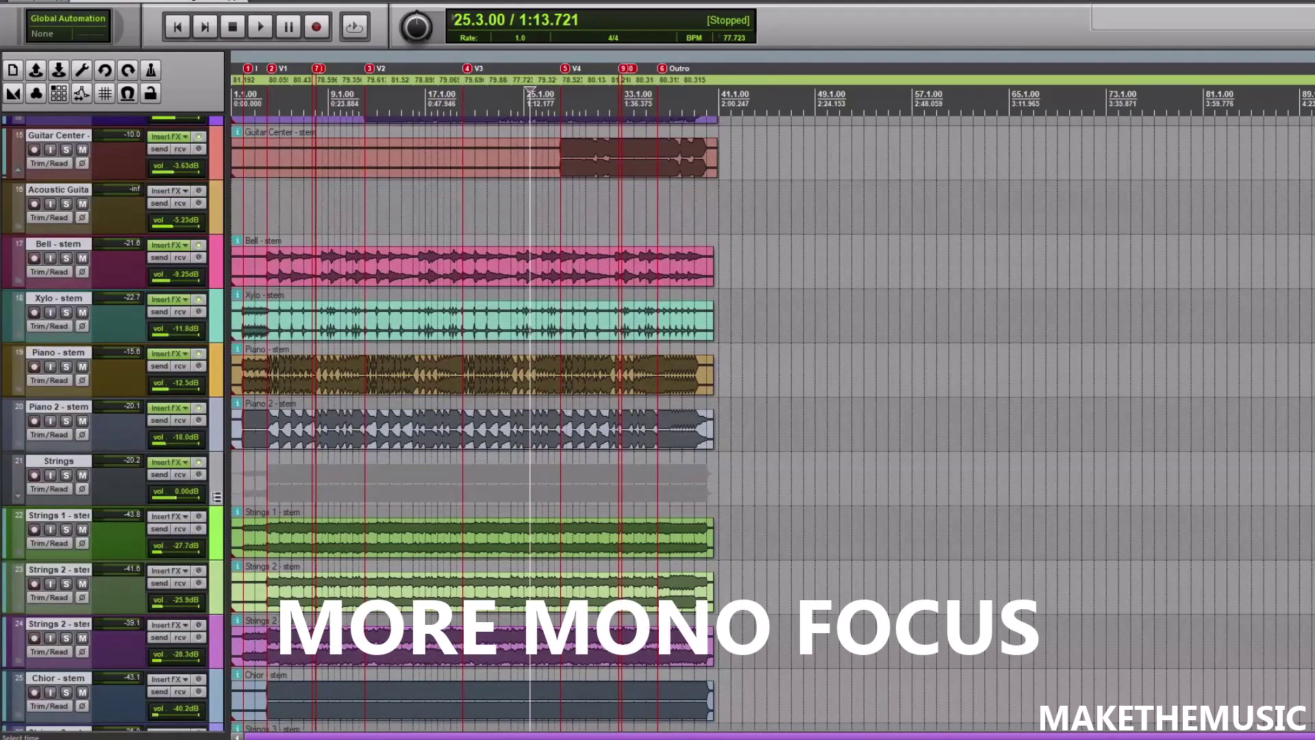
pyautogui.scroll(5, 1162, 241)
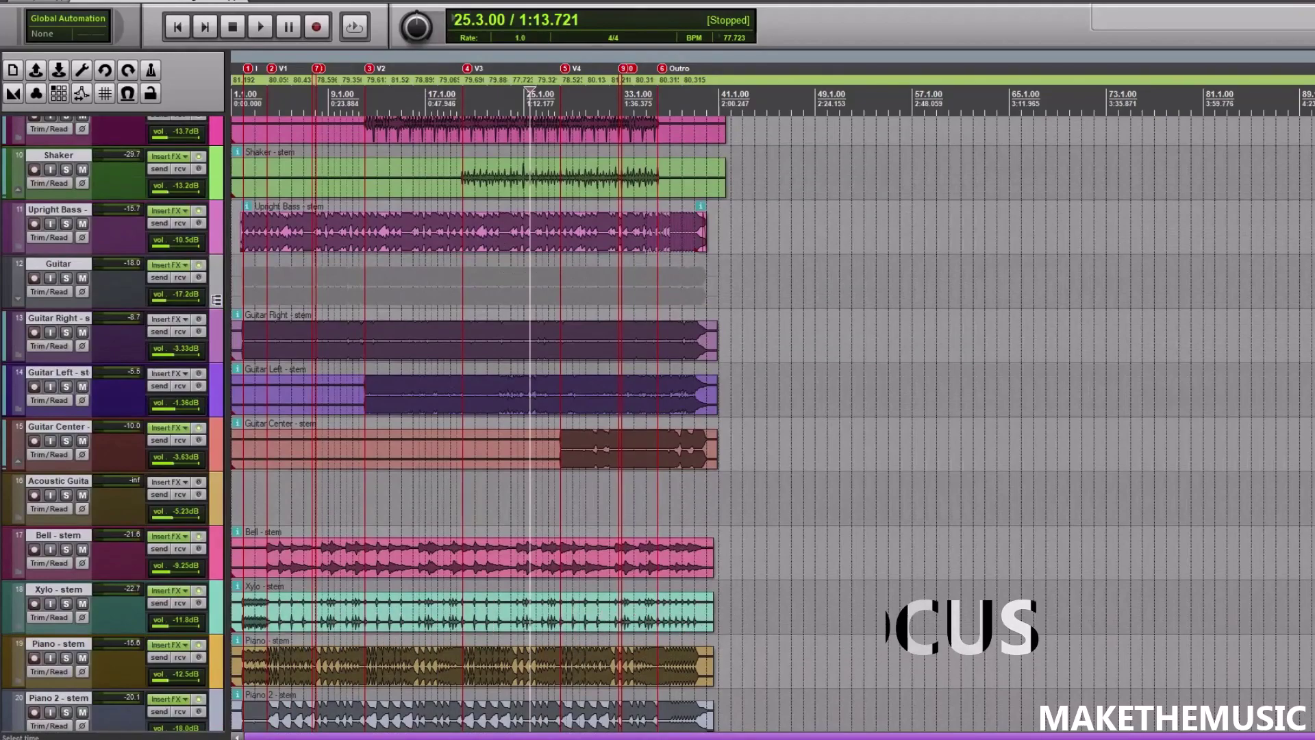
pyautogui.scroll(-6, 684, 278)
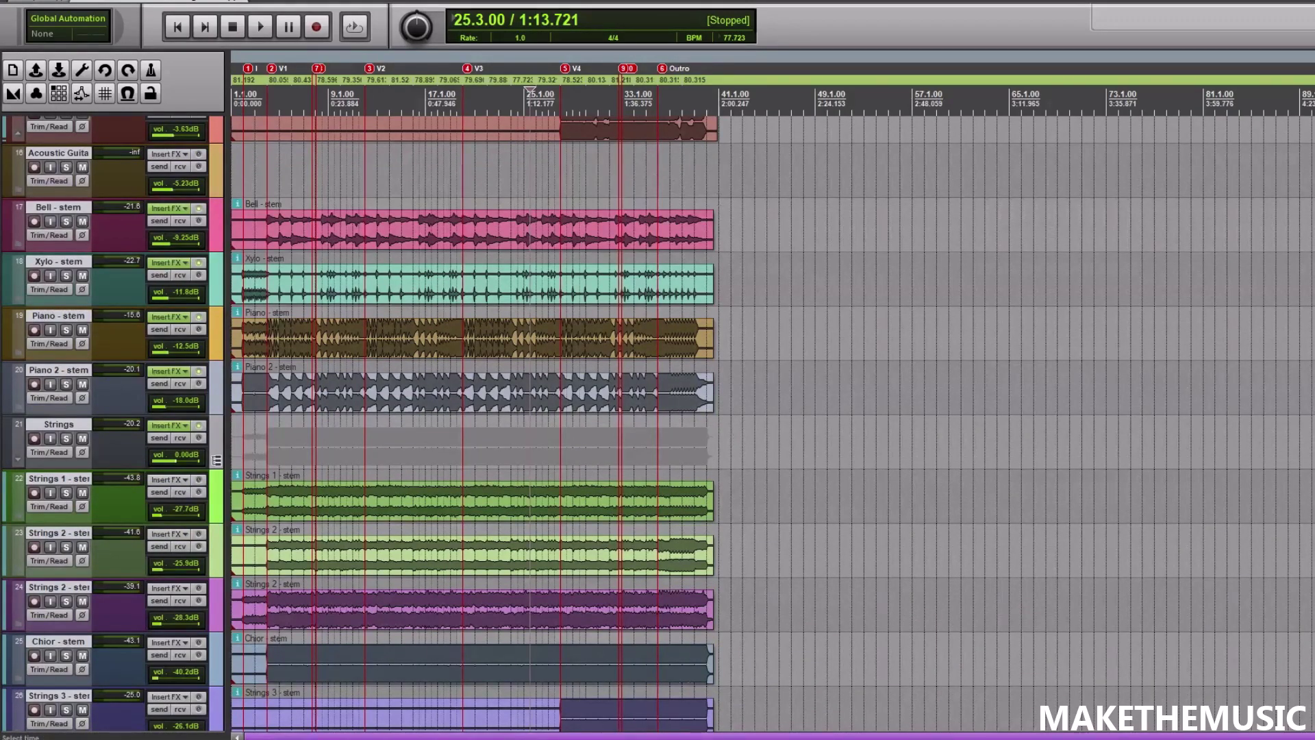
pyautogui.scroll(2, 529, 91)
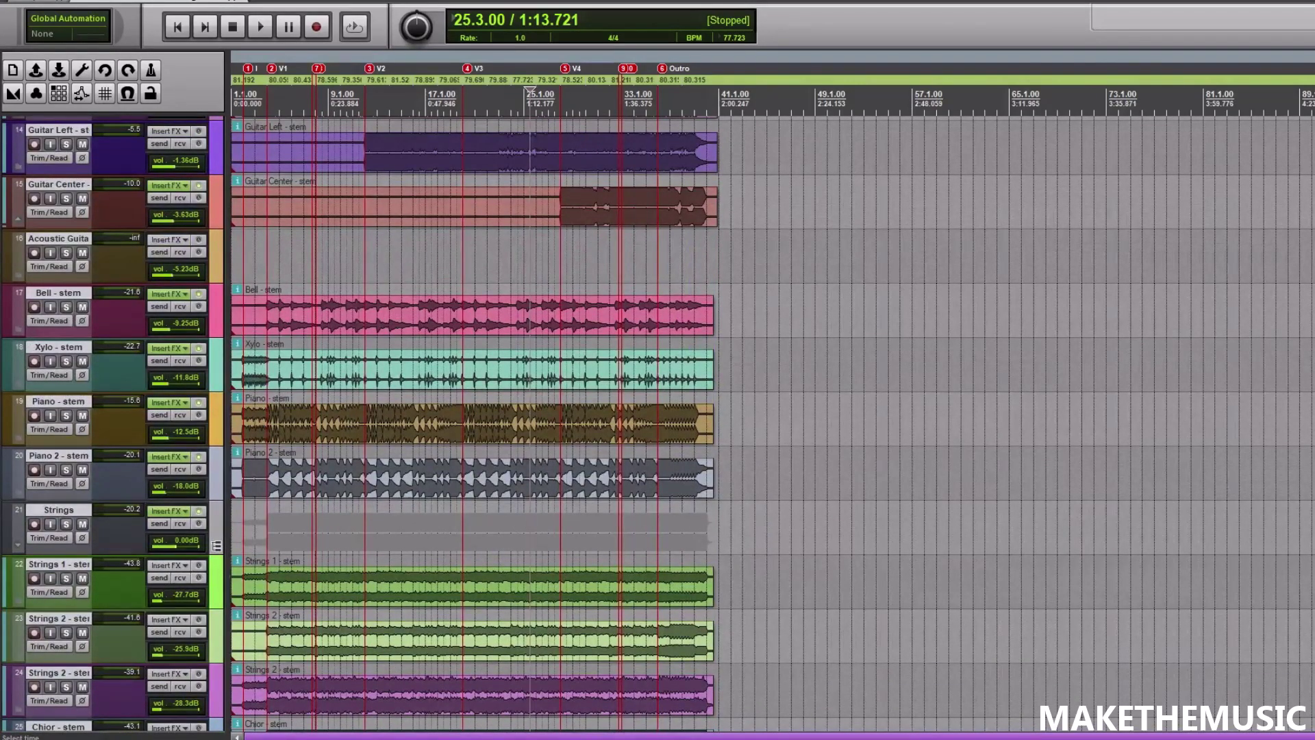
pyautogui.scroll(3, 323, 249)
pyautogui.click(67, 309)
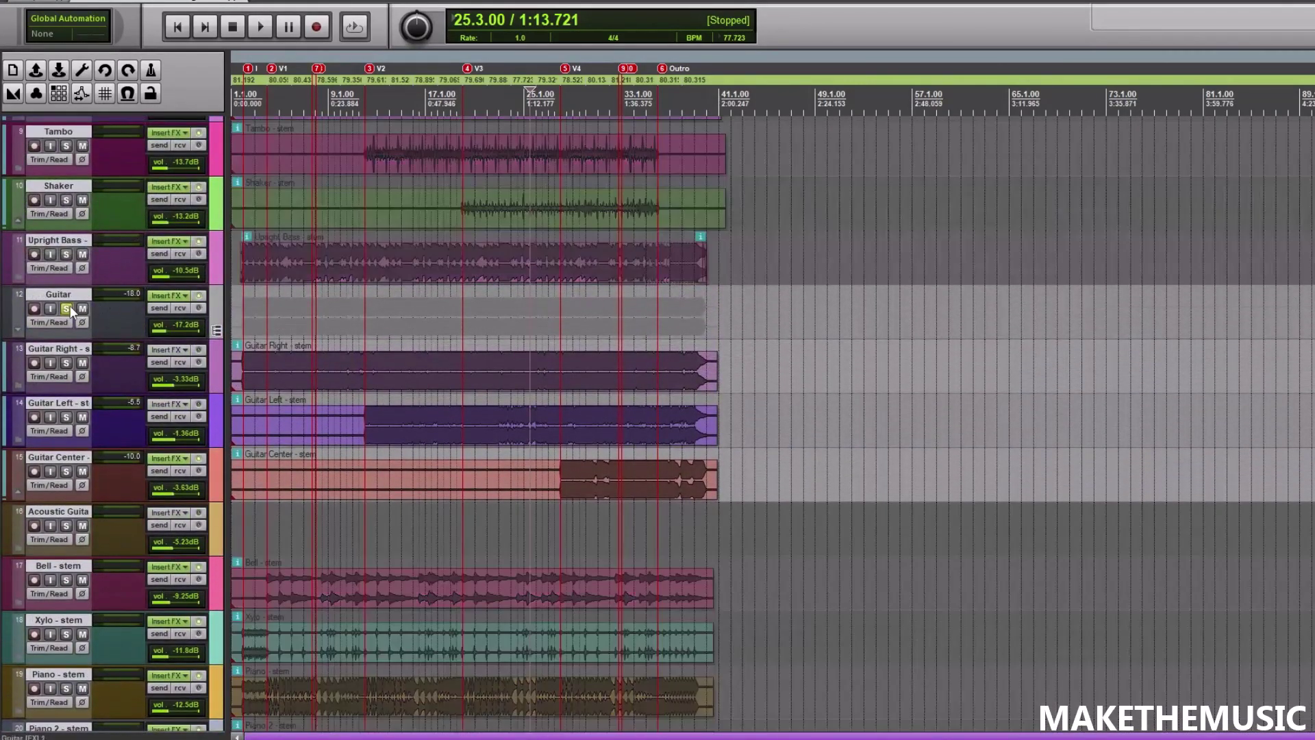
pyautogui.click(565, 312)
pyautogui.press('space')
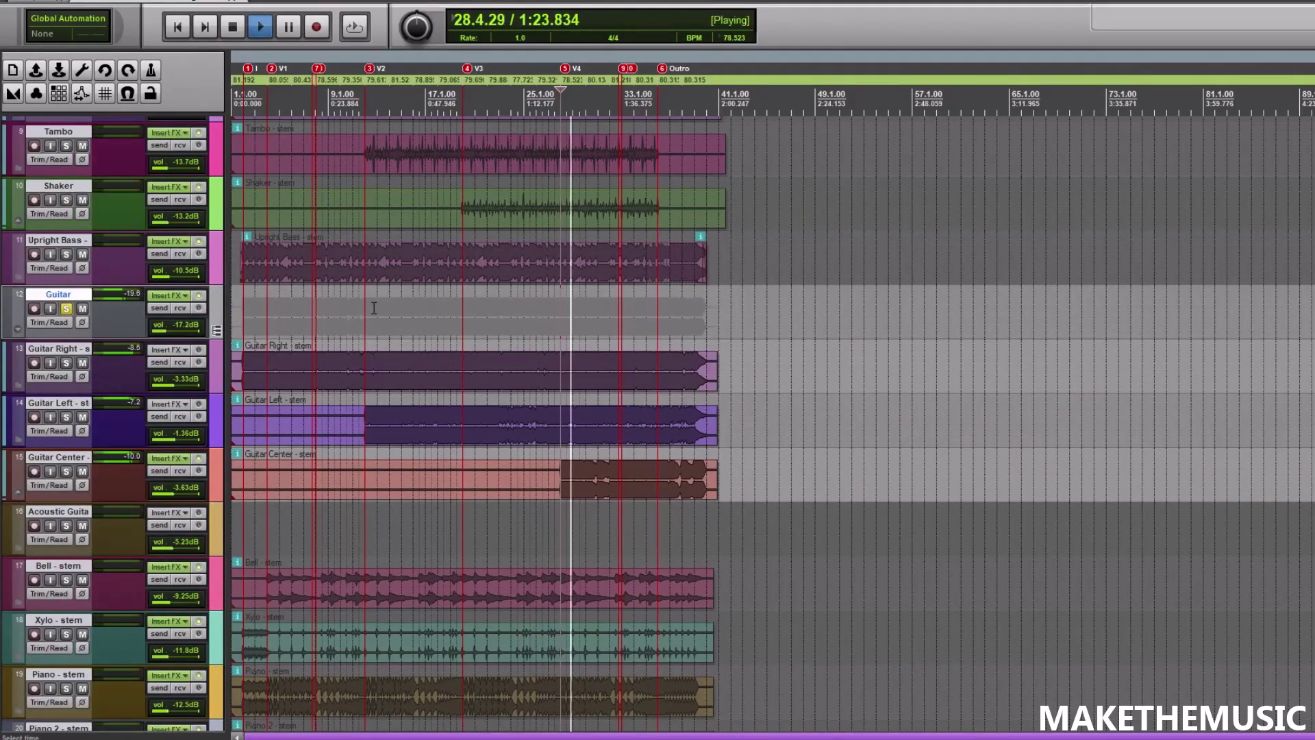
pyautogui.press('space')
pyautogui.click(66, 309)
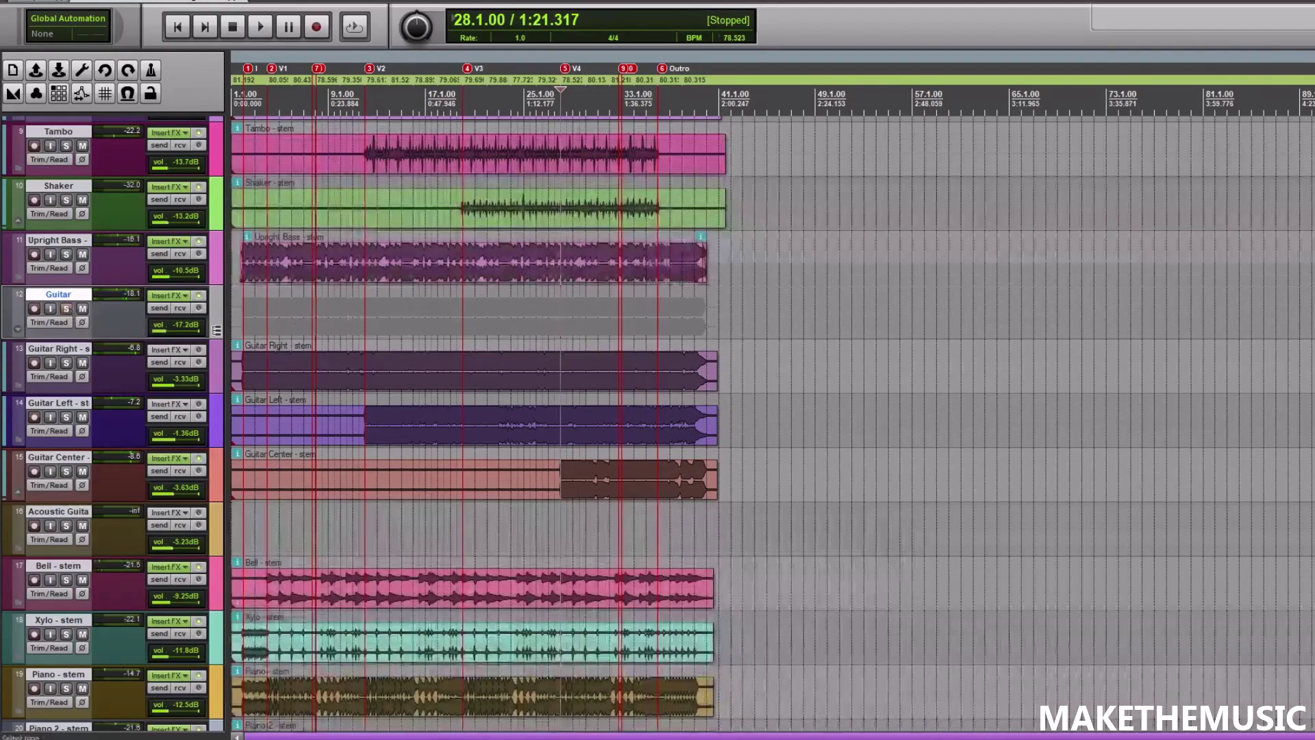
pyautogui.scroll(-5, 657, 425)
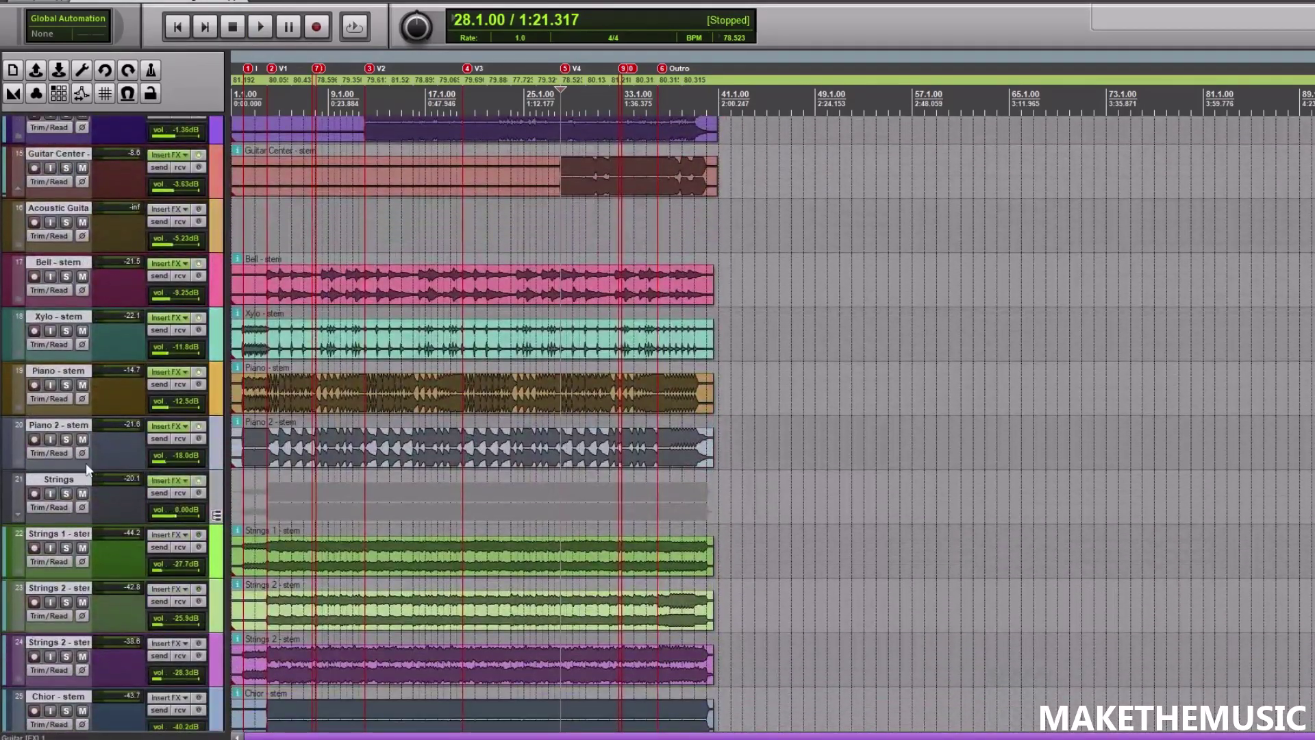
pyautogui.click(66, 493)
pyautogui.press('space')
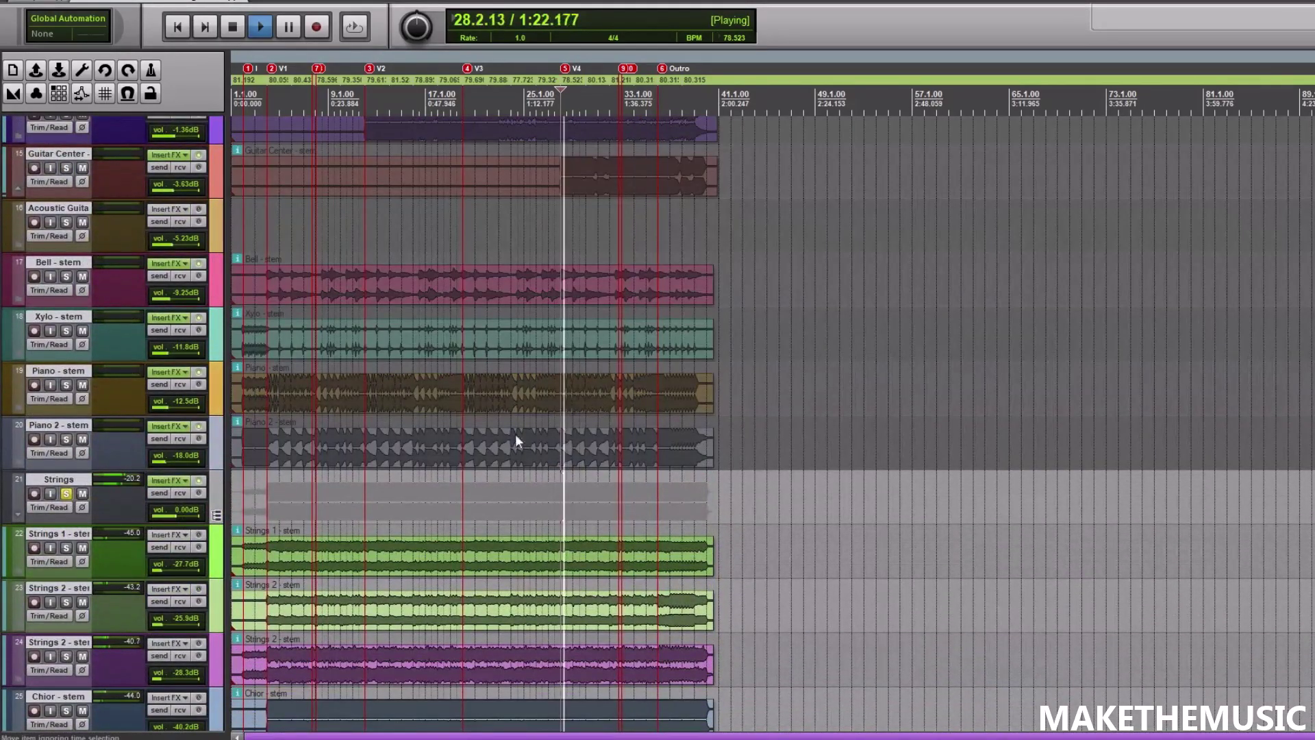
pyautogui.press('space')
pyautogui.click(65, 493)
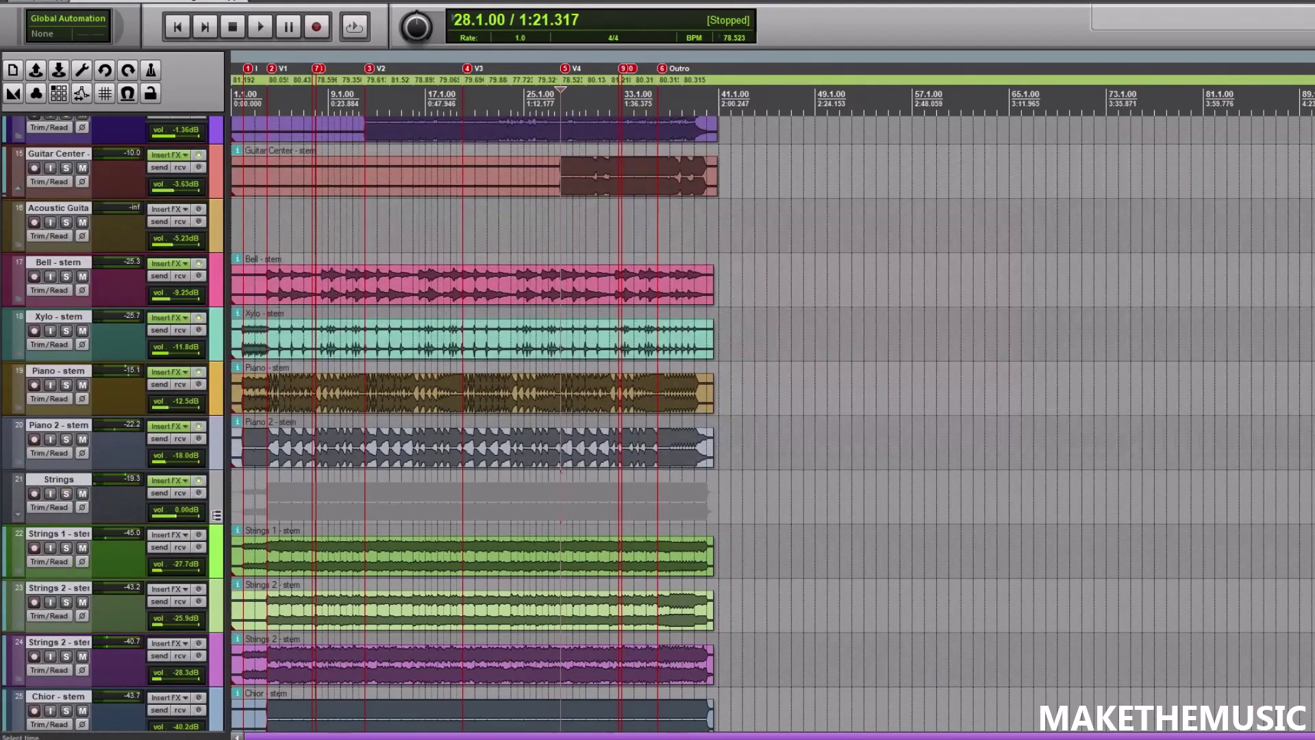
pyautogui.scroll(-7, 658, 425)
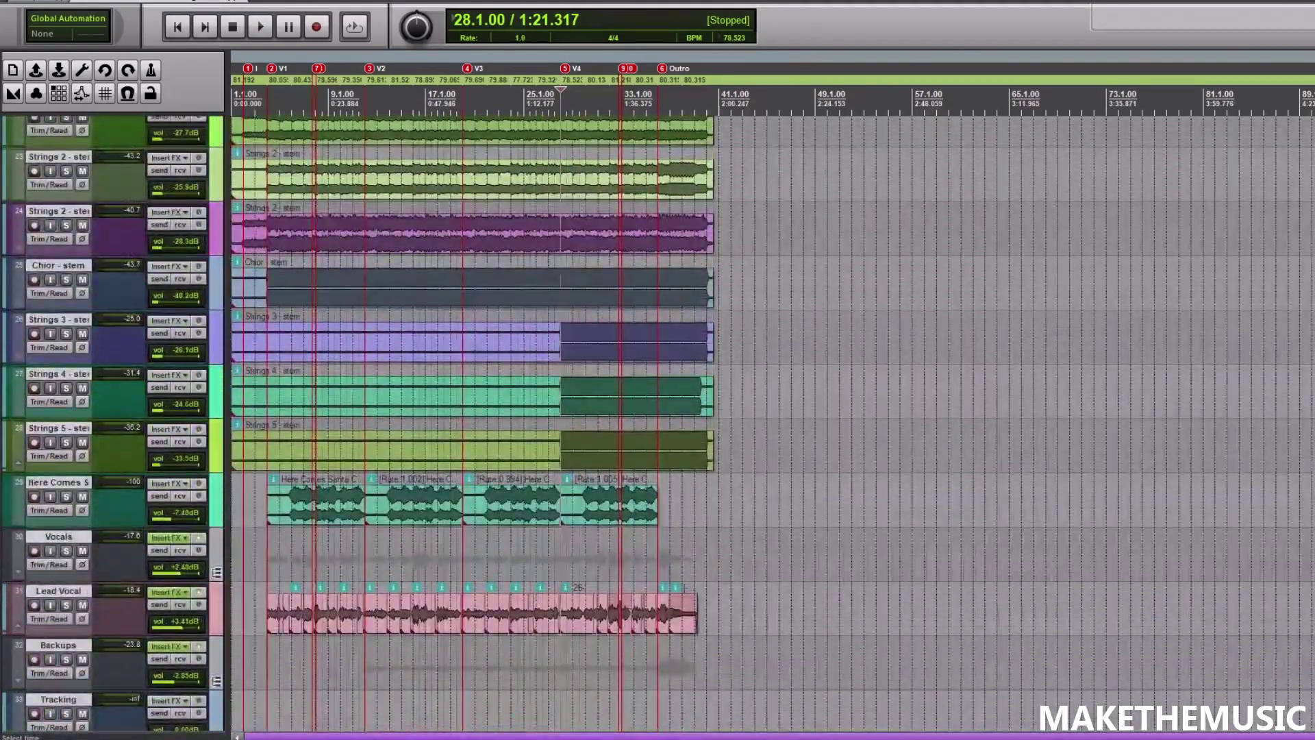
pyautogui.scroll(18, 897, 286)
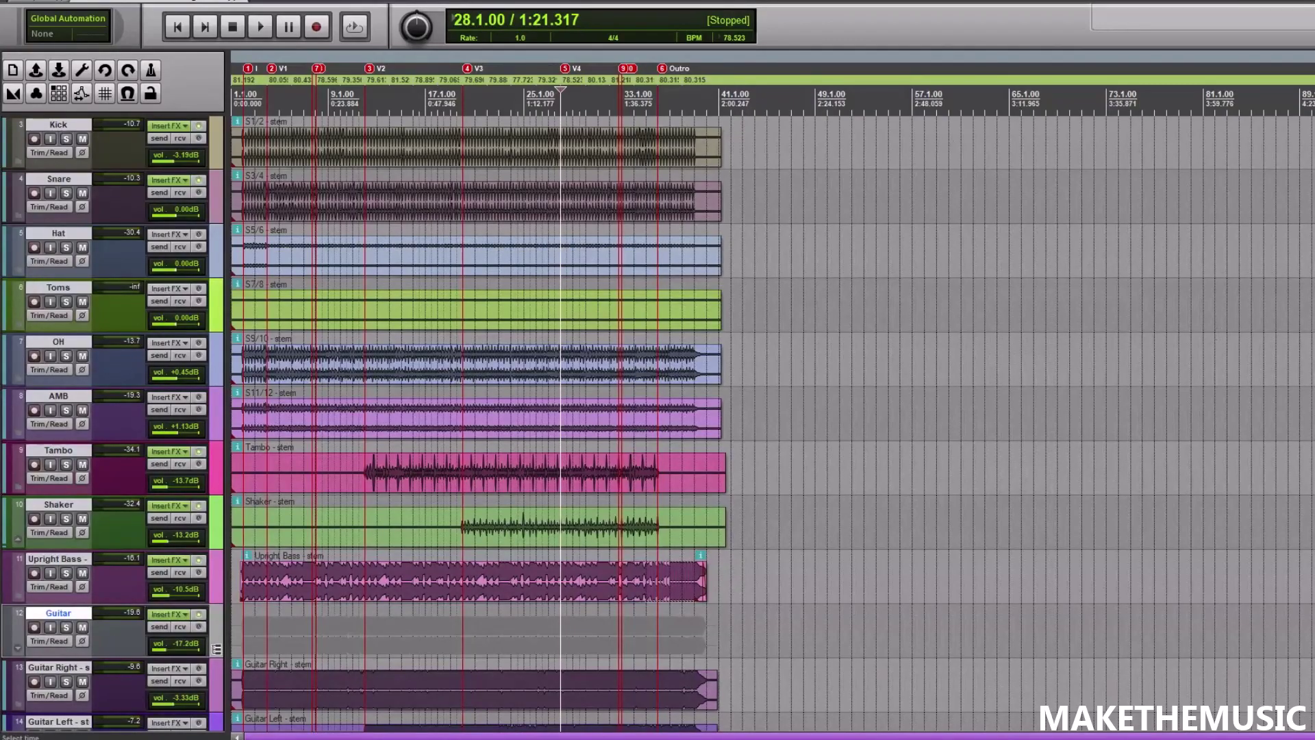
# Zoom in around bar 28, solo the Backups track and play the backing vocals alone.
pyautogui.scroll(-15, 773, 424)
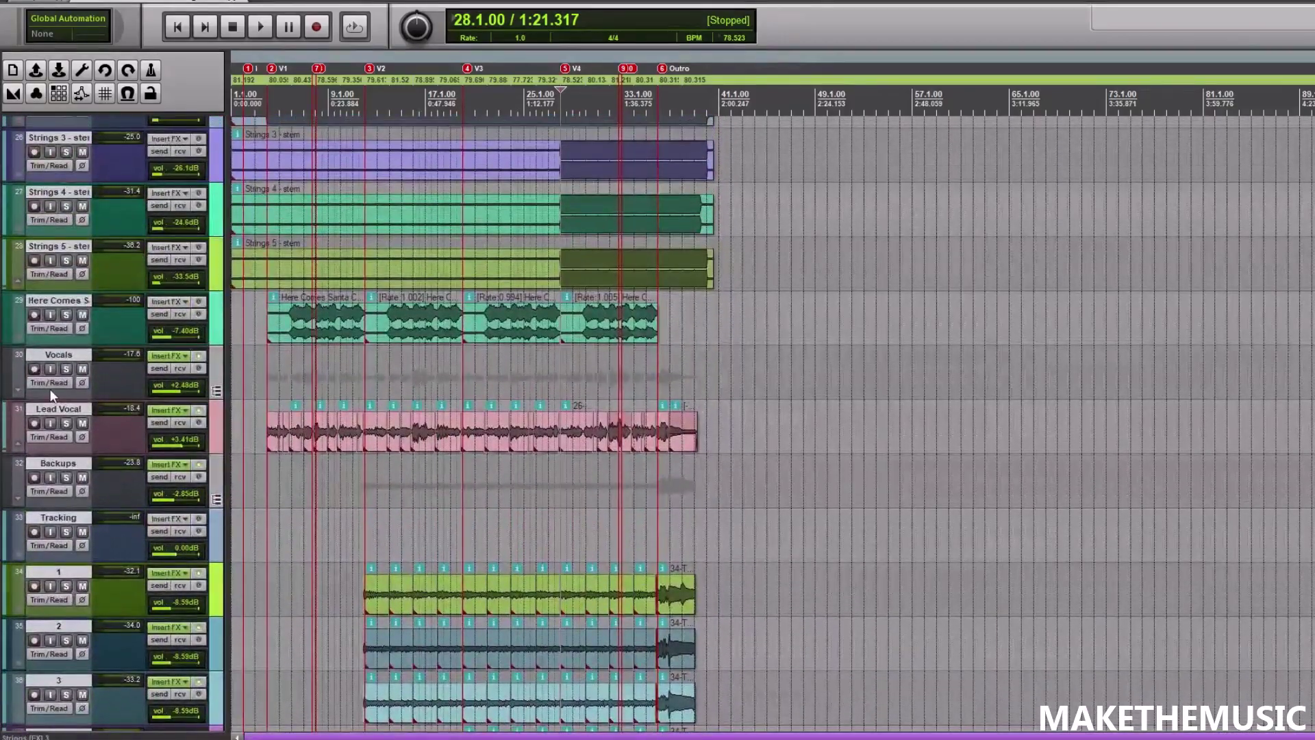
pyautogui.press('=')
pyautogui.press('=')
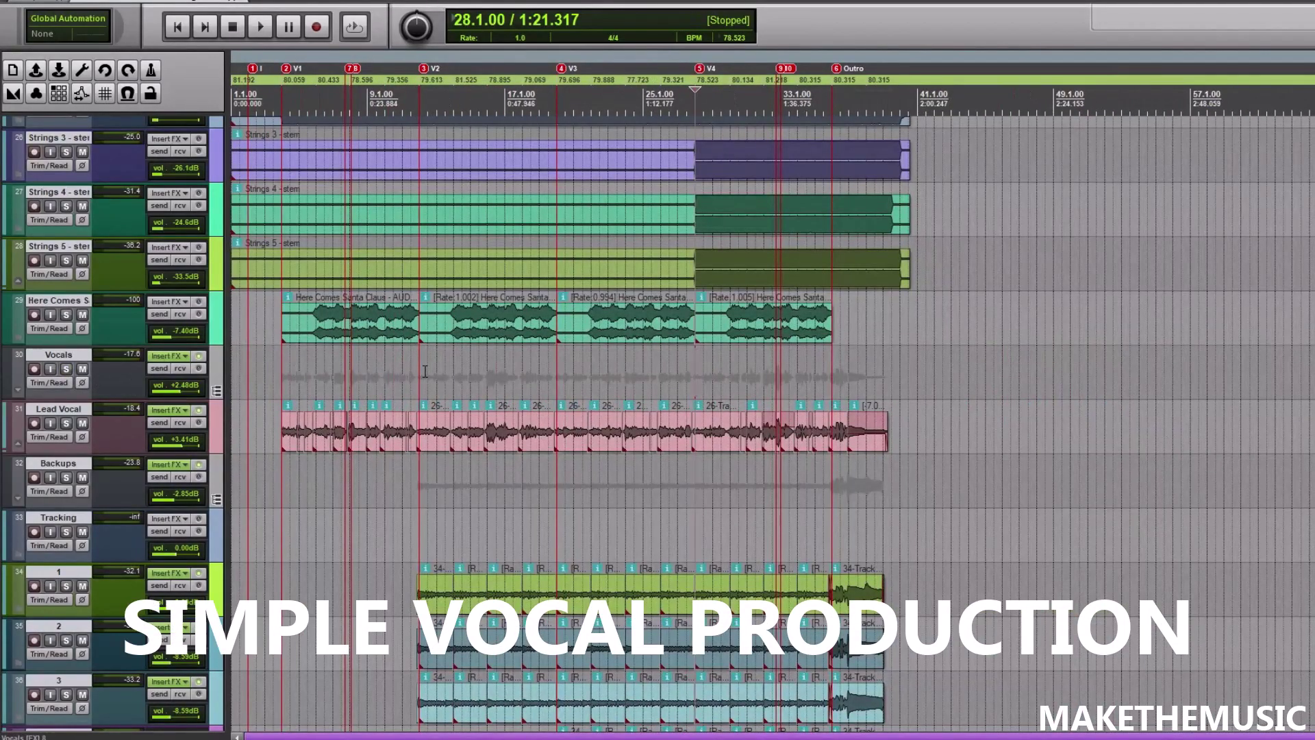
pyautogui.click(66, 477)
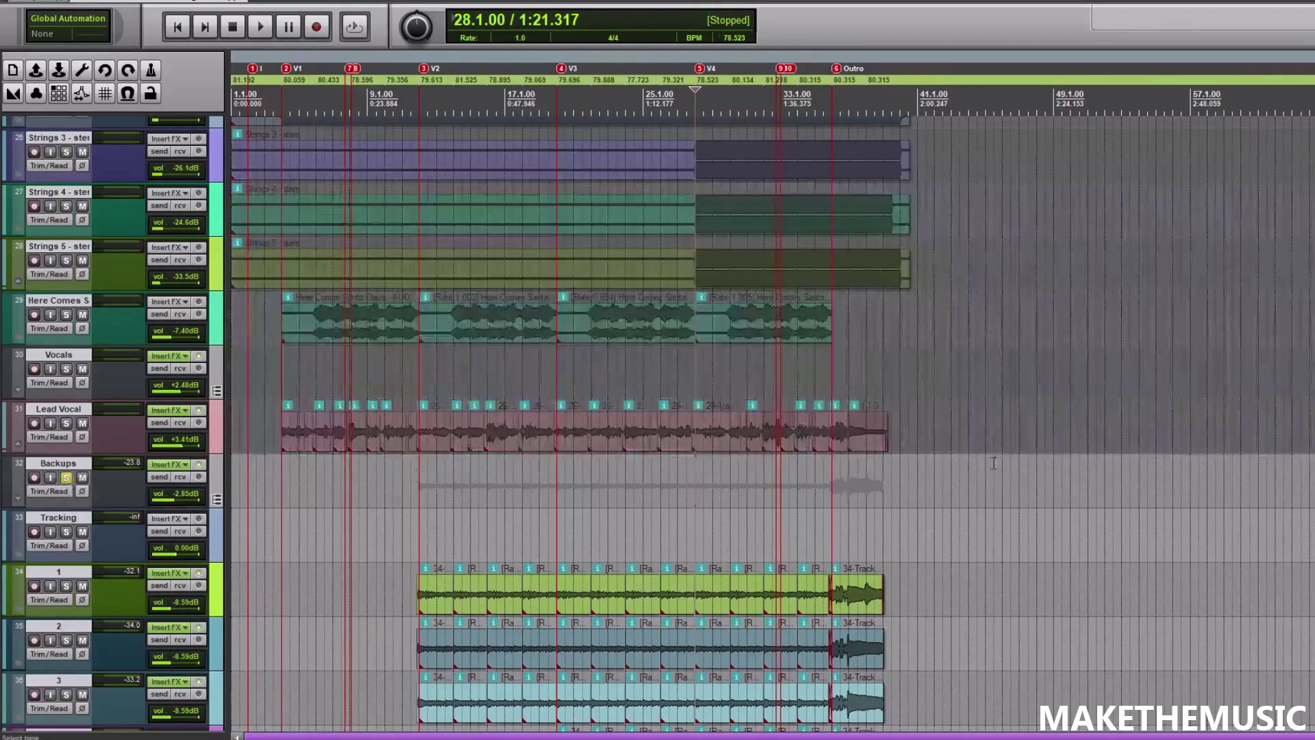
pyautogui.scroll(-5, 648, 207)
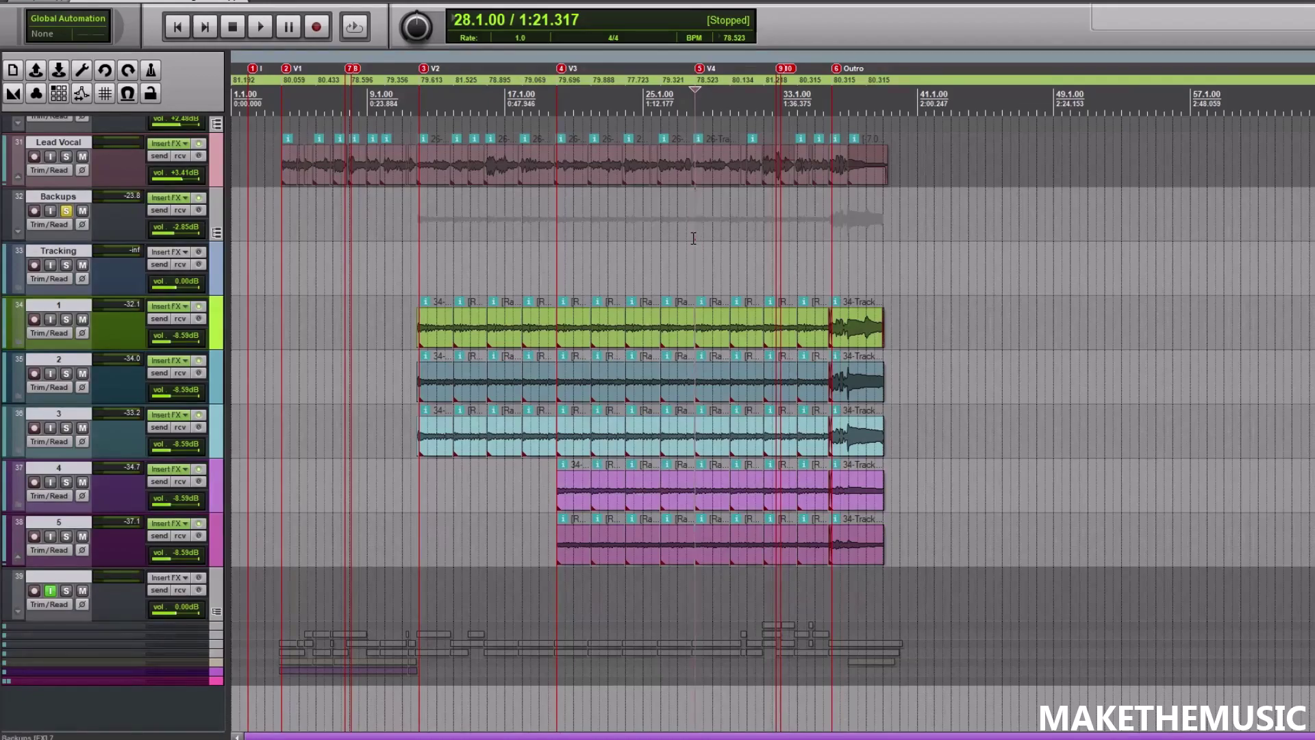
pyautogui.press('space')
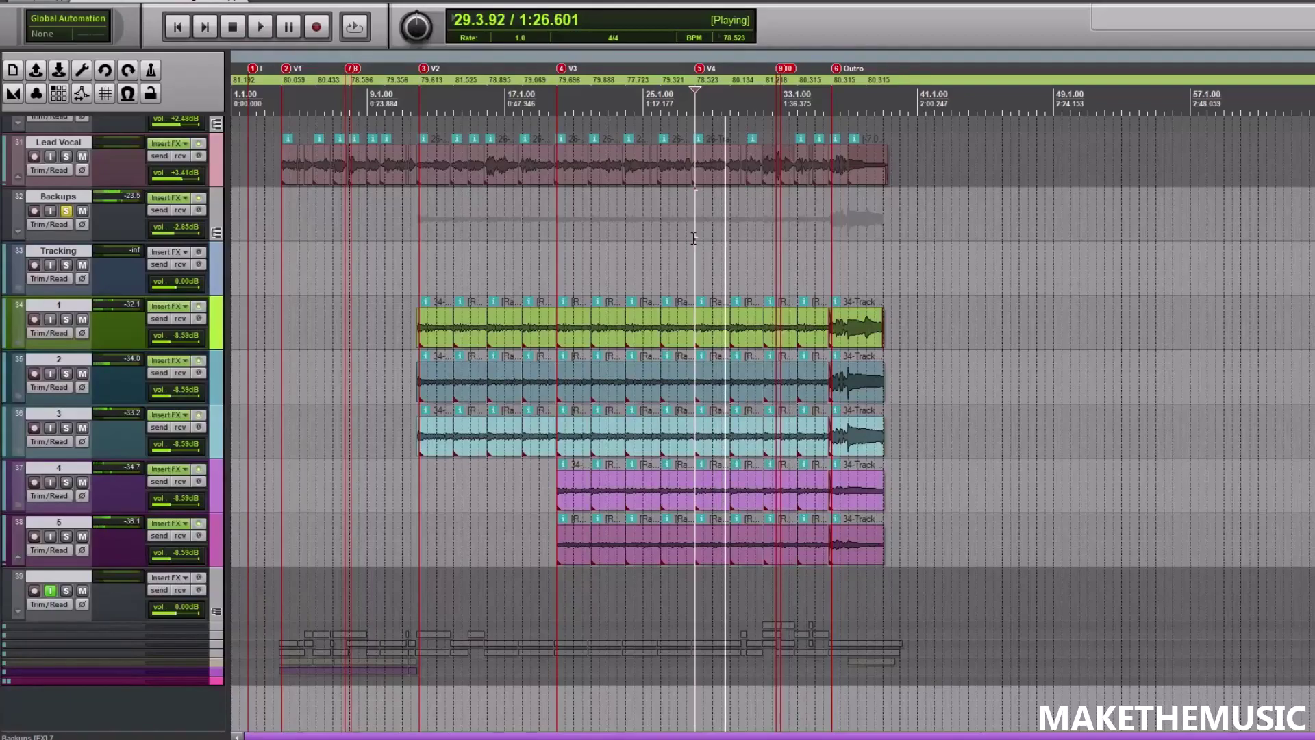
pyautogui.press('space')
# Return the edit position to bar 28 and zoom out to the whole arrangement.
pyautogui.click(693, 238)
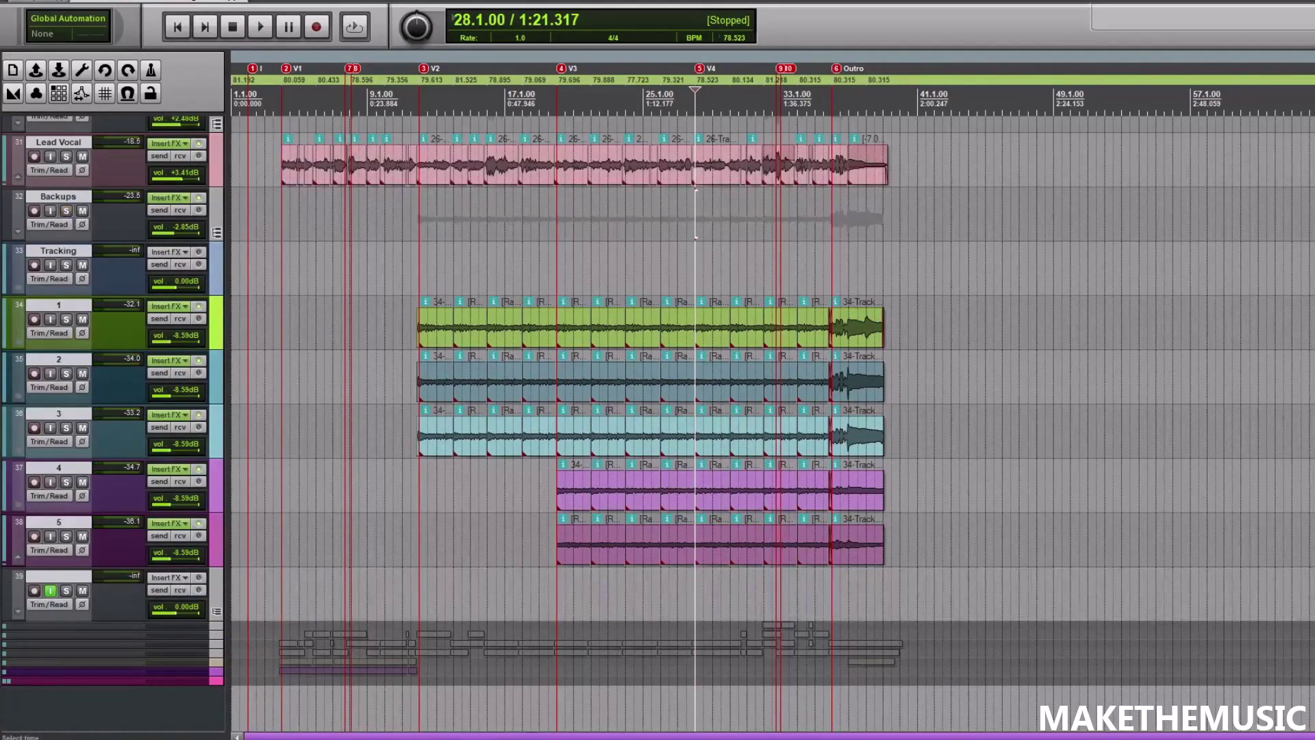
pyautogui.scroll(3, 843, 340)
pyautogui.hotkey('ctrl', ']')
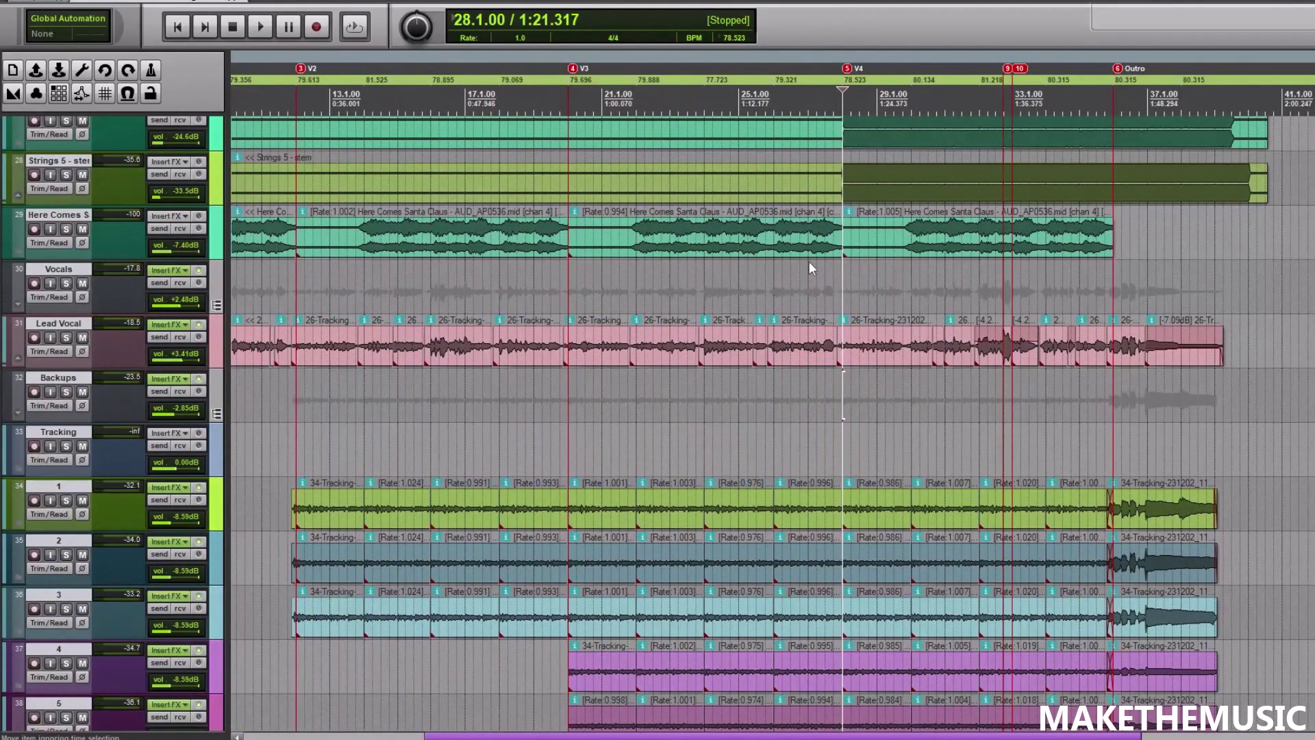
pyautogui.hotkey('ctrl', '[')
pyautogui.hotkey('ctrl', '[')
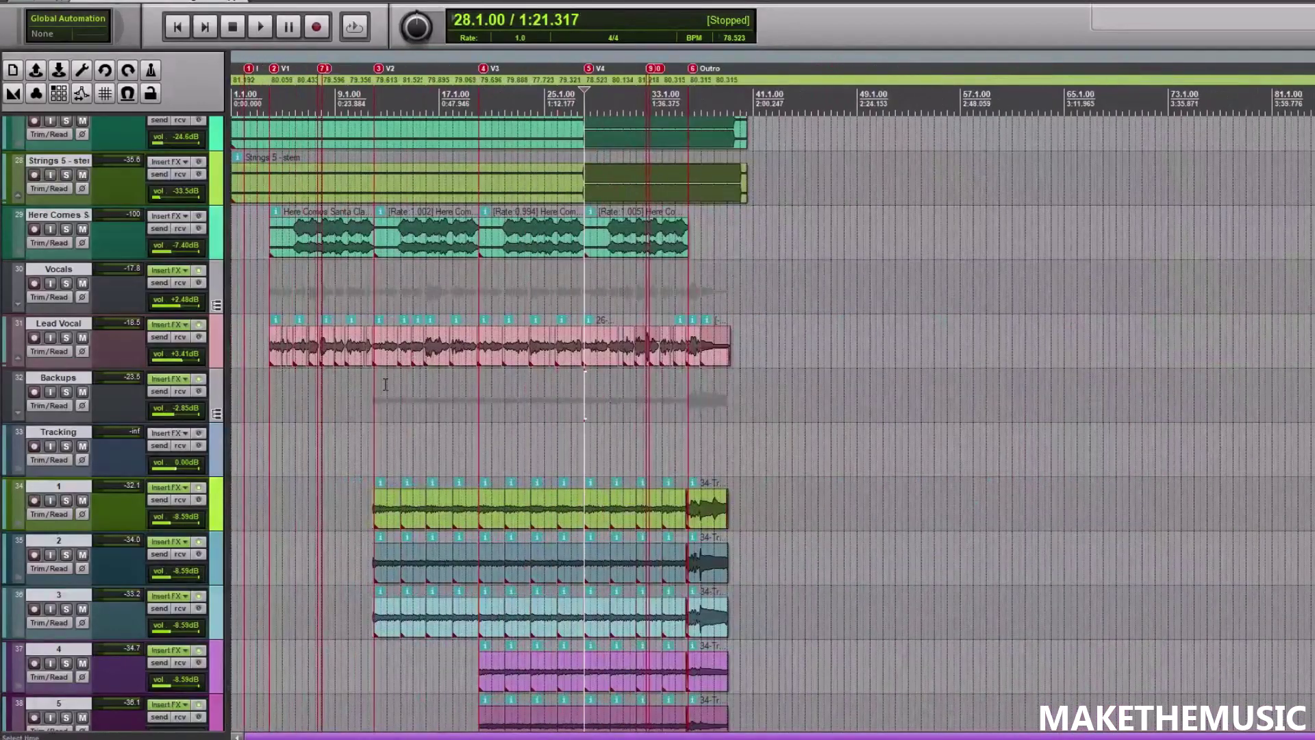
pyautogui.click(211, 282)
pyautogui.click(175, 271)
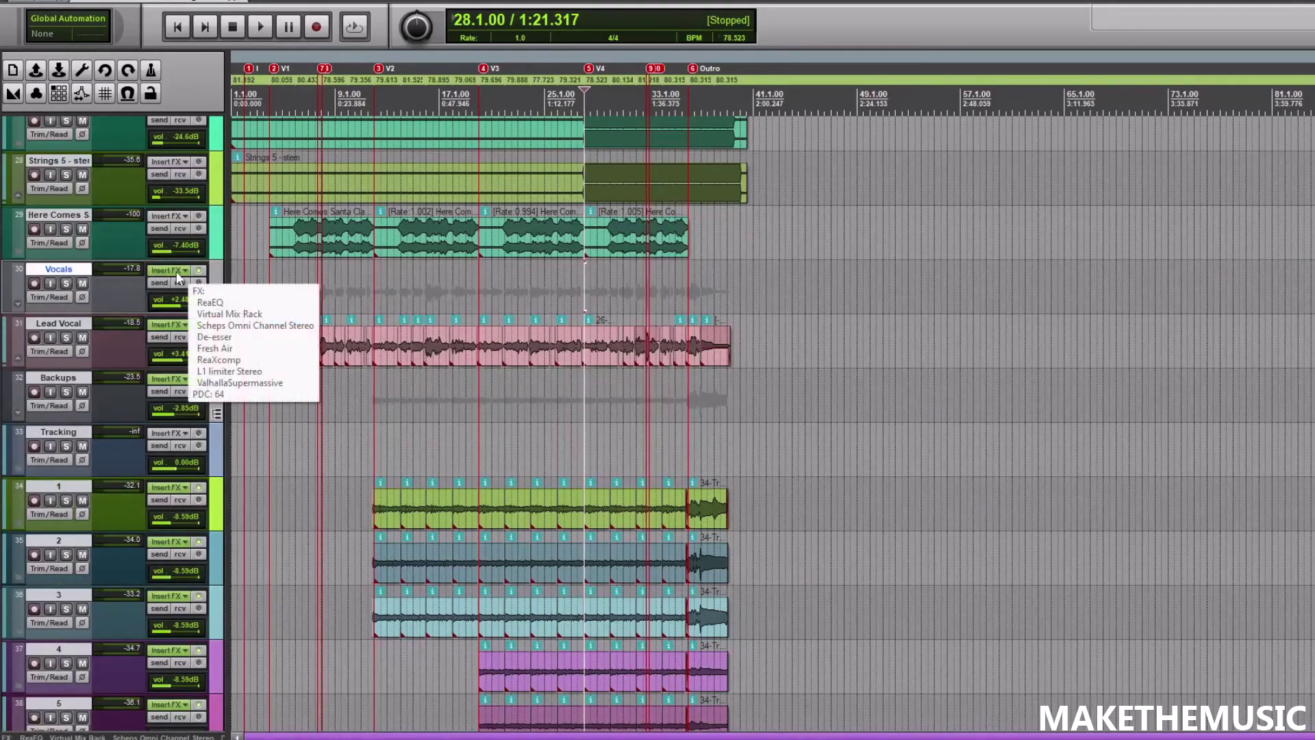
pyautogui.press('Escape')
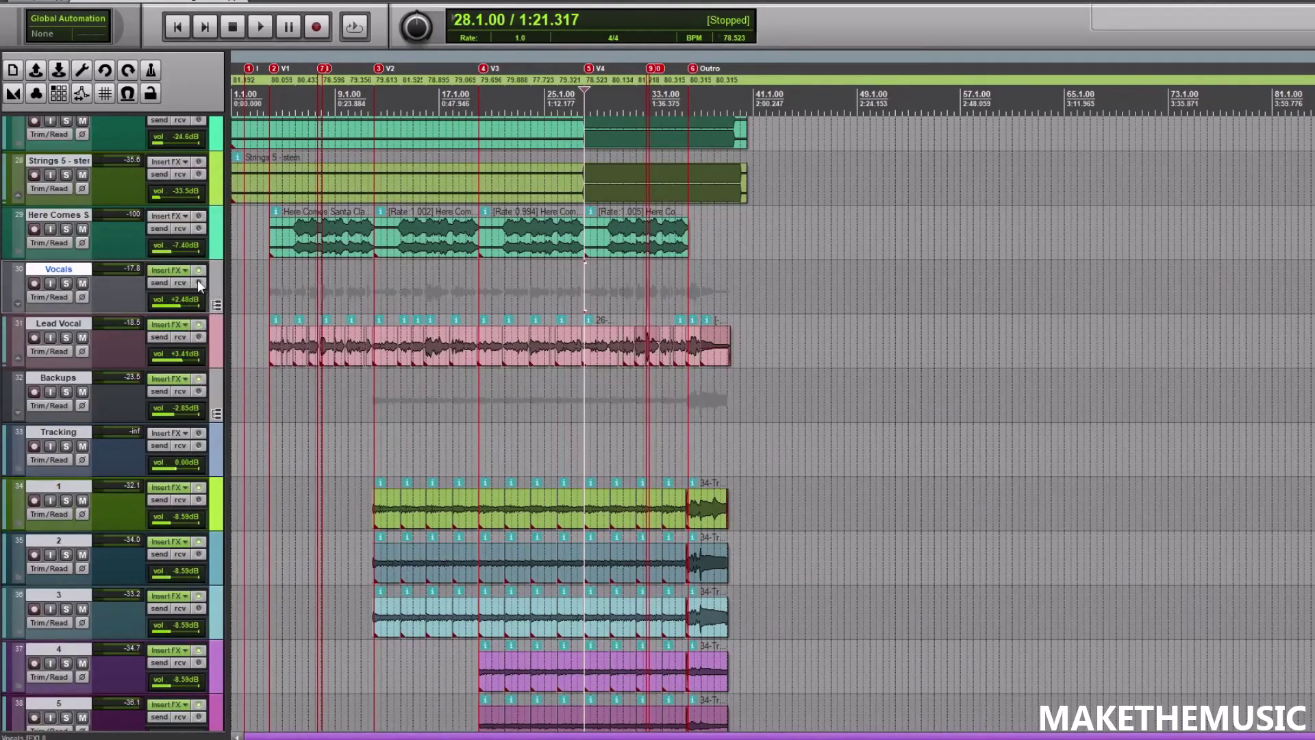
pyautogui.click(171, 271)
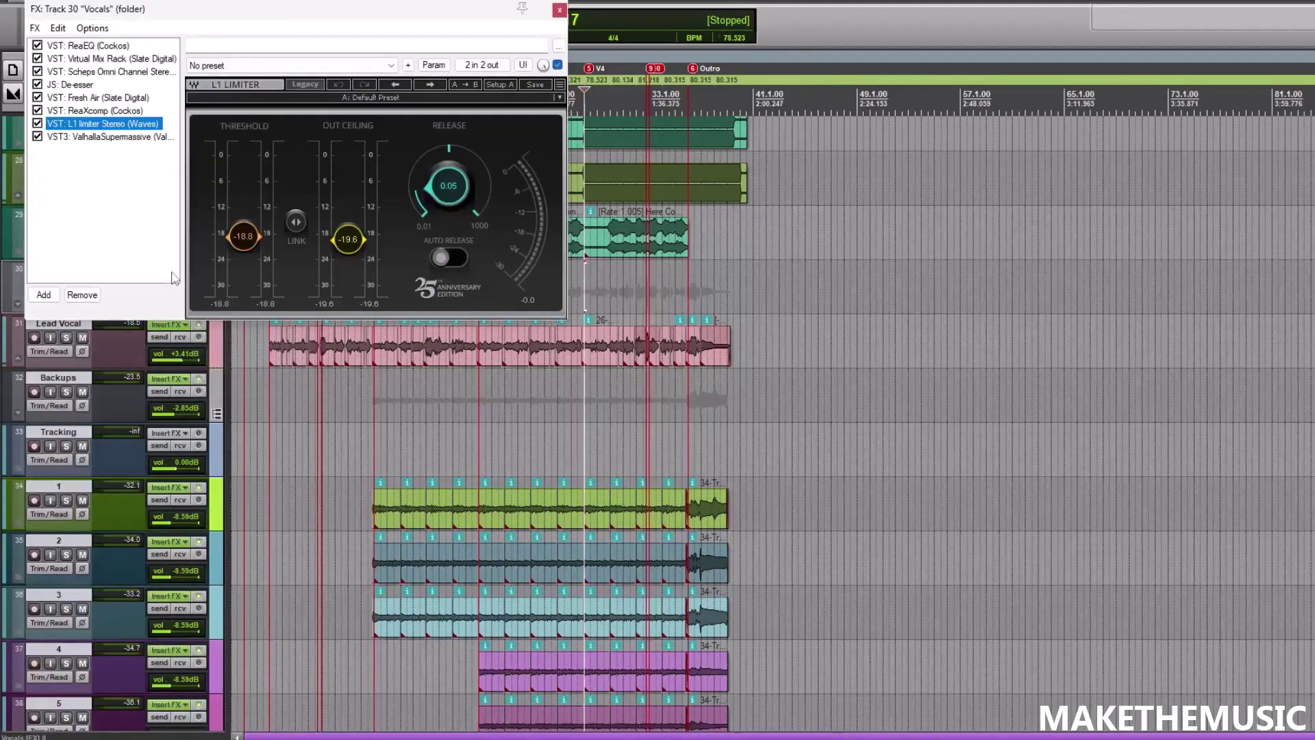
pyautogui.moveTo(241, 17); pyautogui.dragTo(276, 27)
pyautogui.click(171, 58)
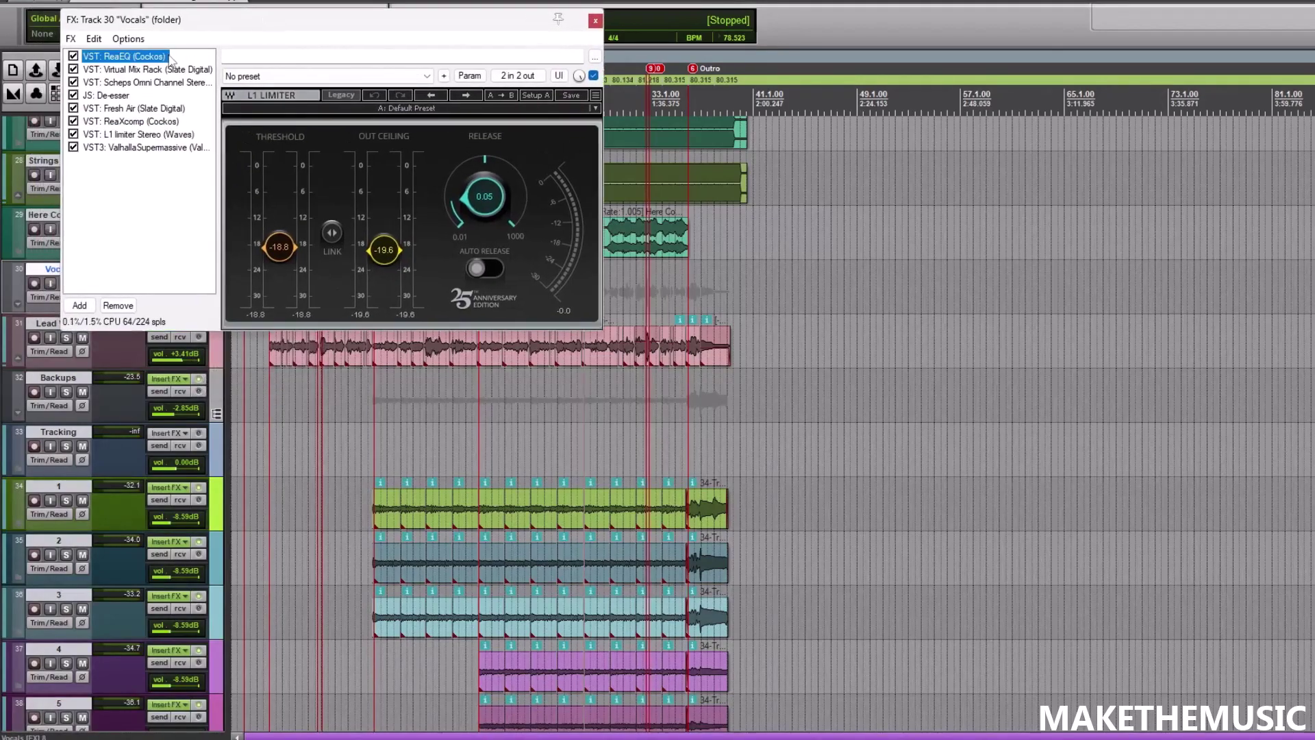
pyautogui.moveTo(979, 19); pyautogui.dragTo(903, 414)
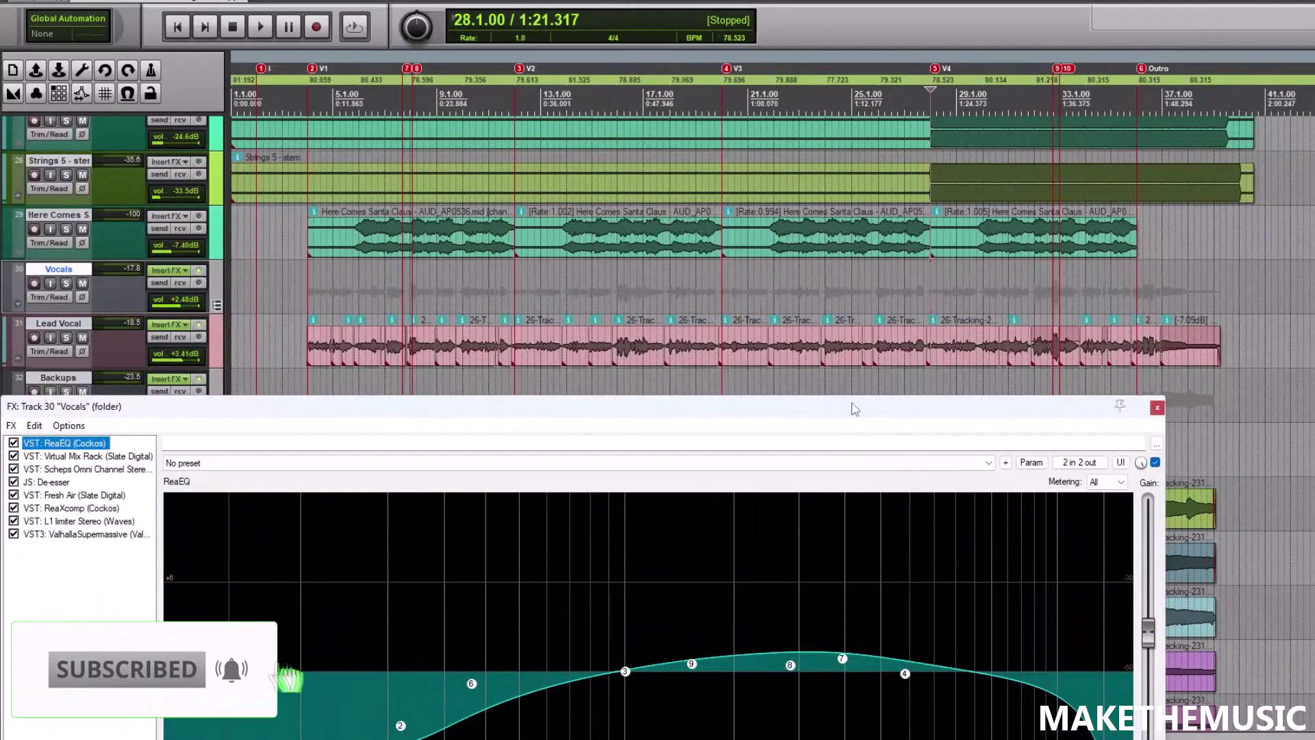
pyautogui.moveTo(866, 411); pyautogui.dragTo(979, 96)
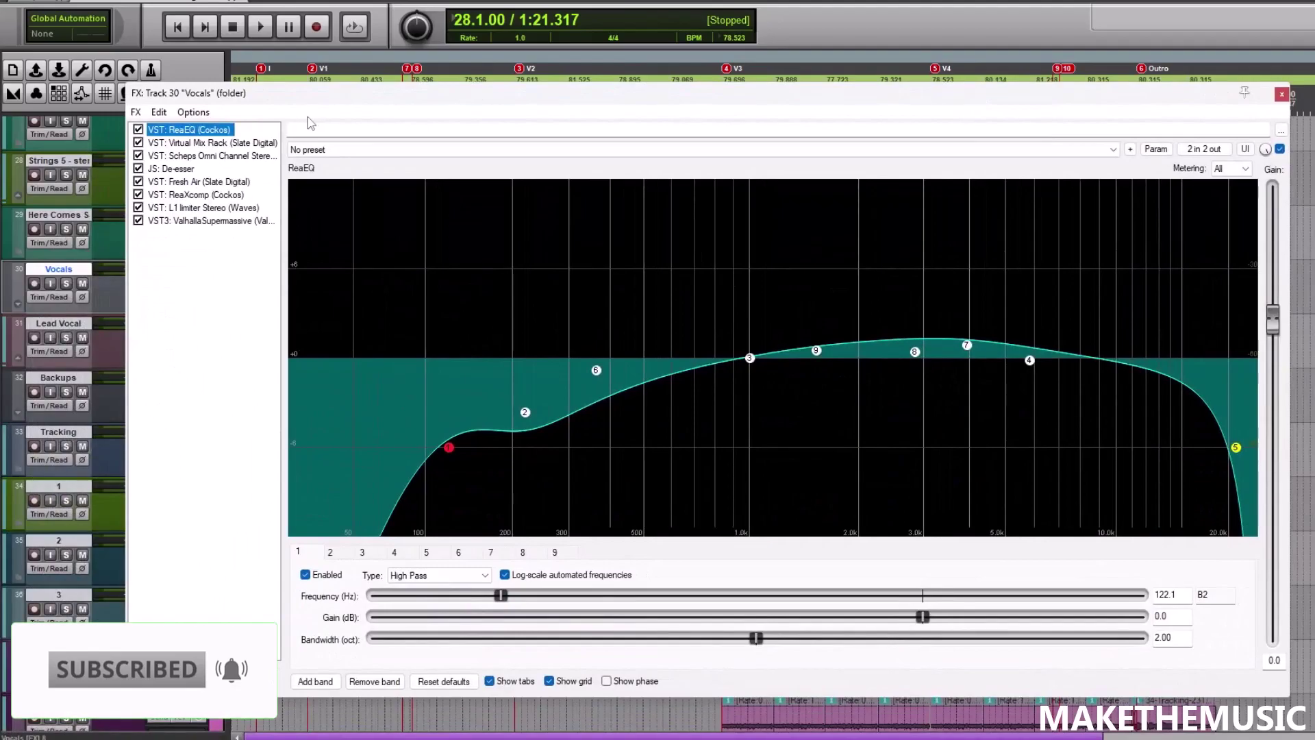
pyautogui.moveTo(310, 94); pyautogui.dragTo(313, 83)
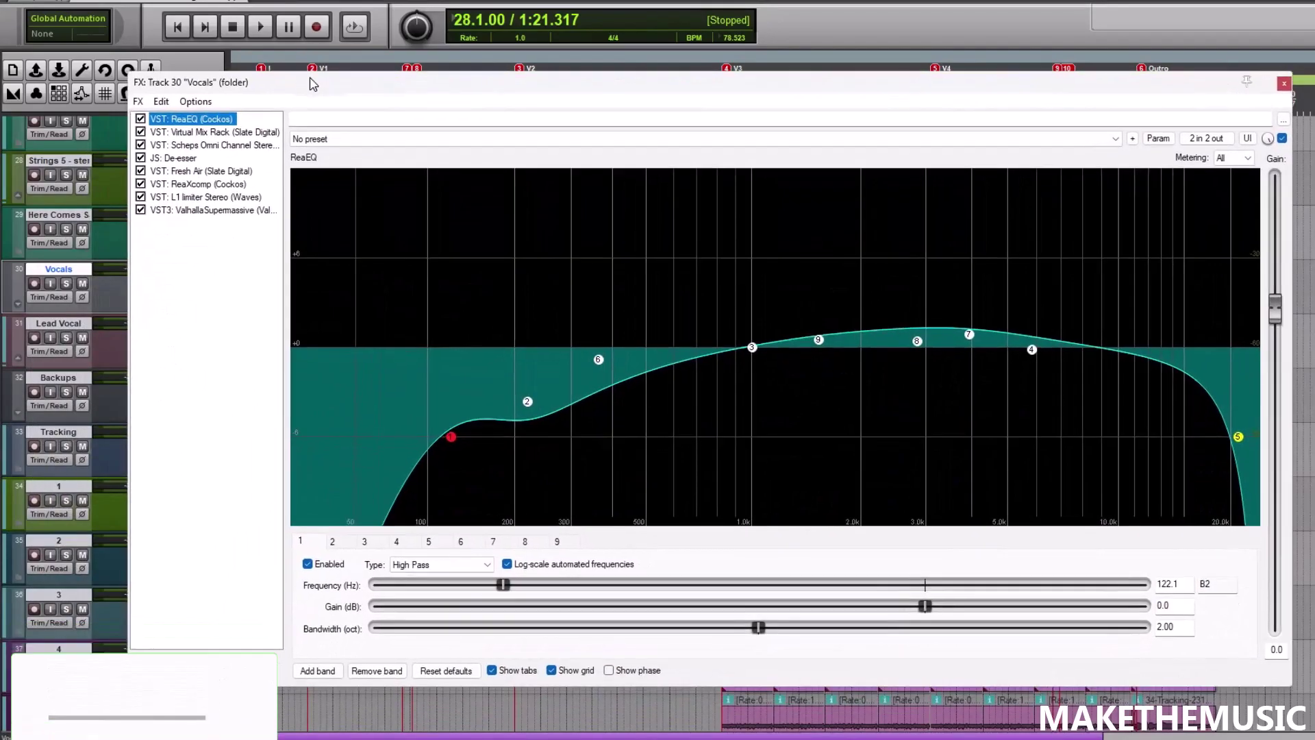
pyautogui.click(226, 133)
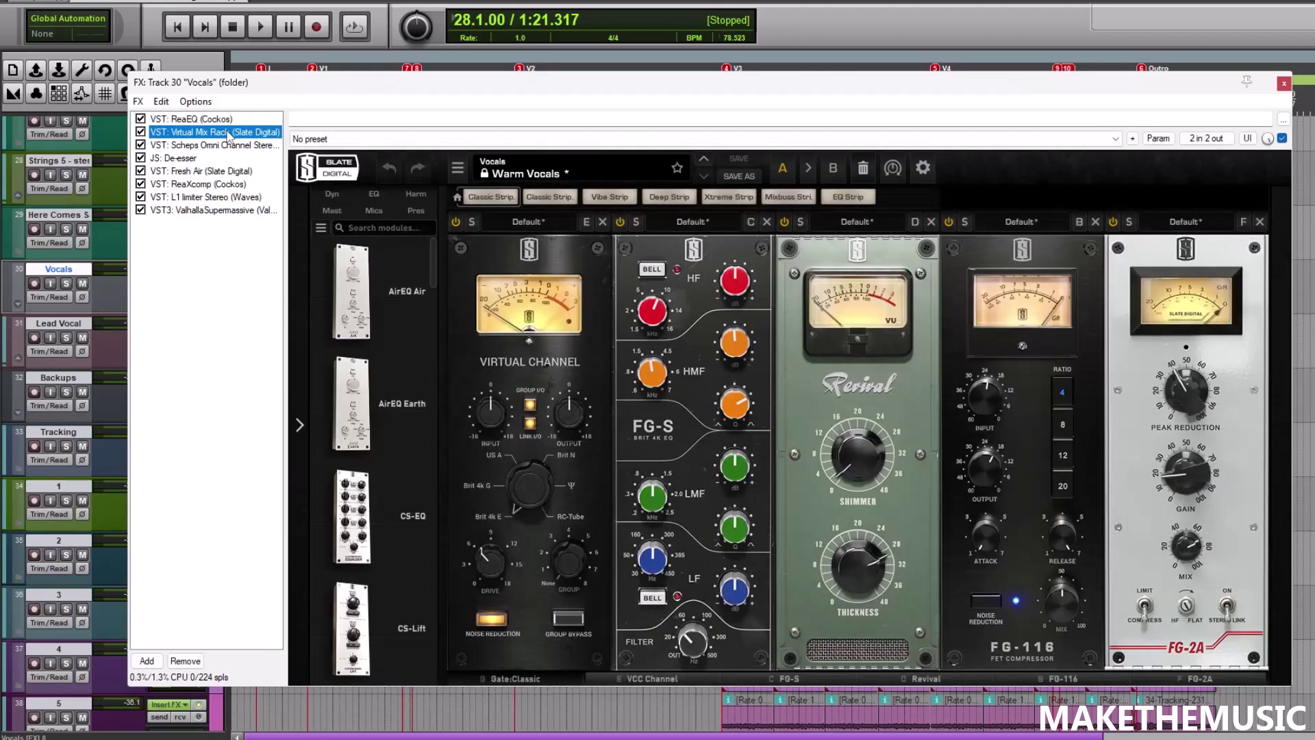
pyautogui.click(228, 146)
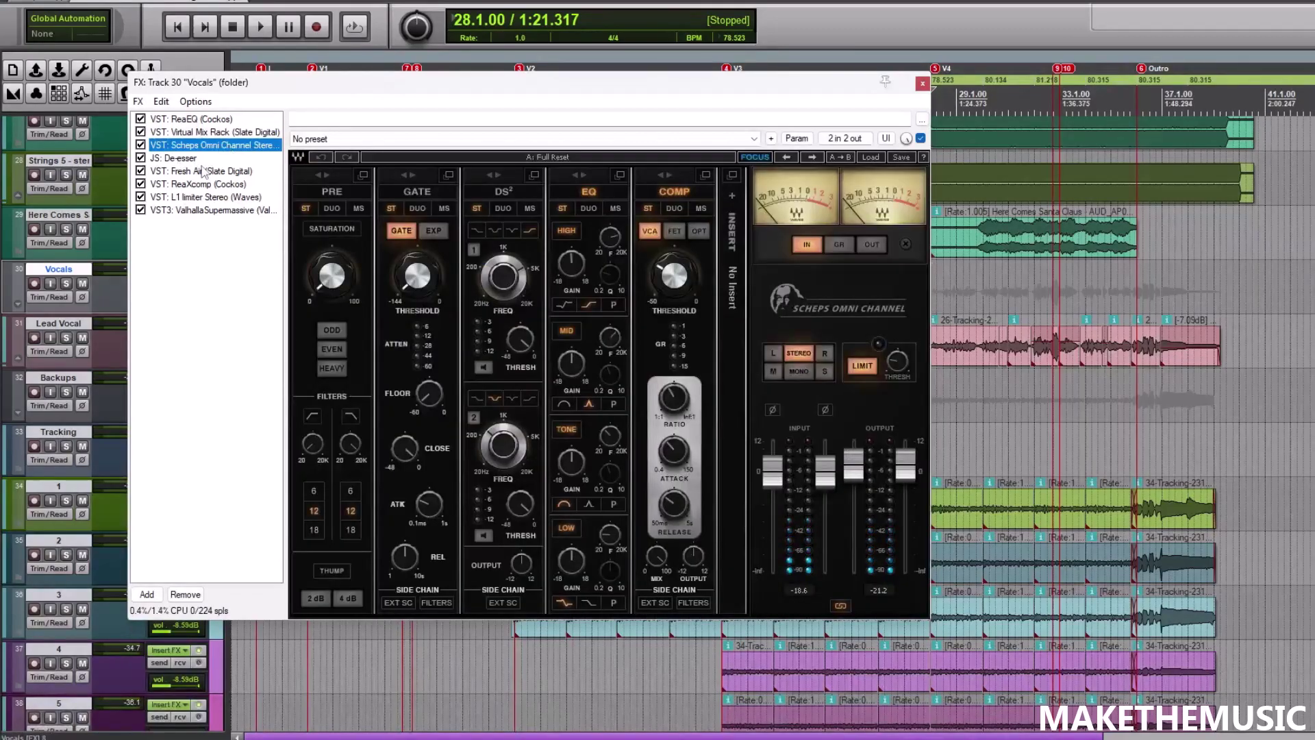
pyautogui.click(203, 171)
pyautogui.click(209, 184)
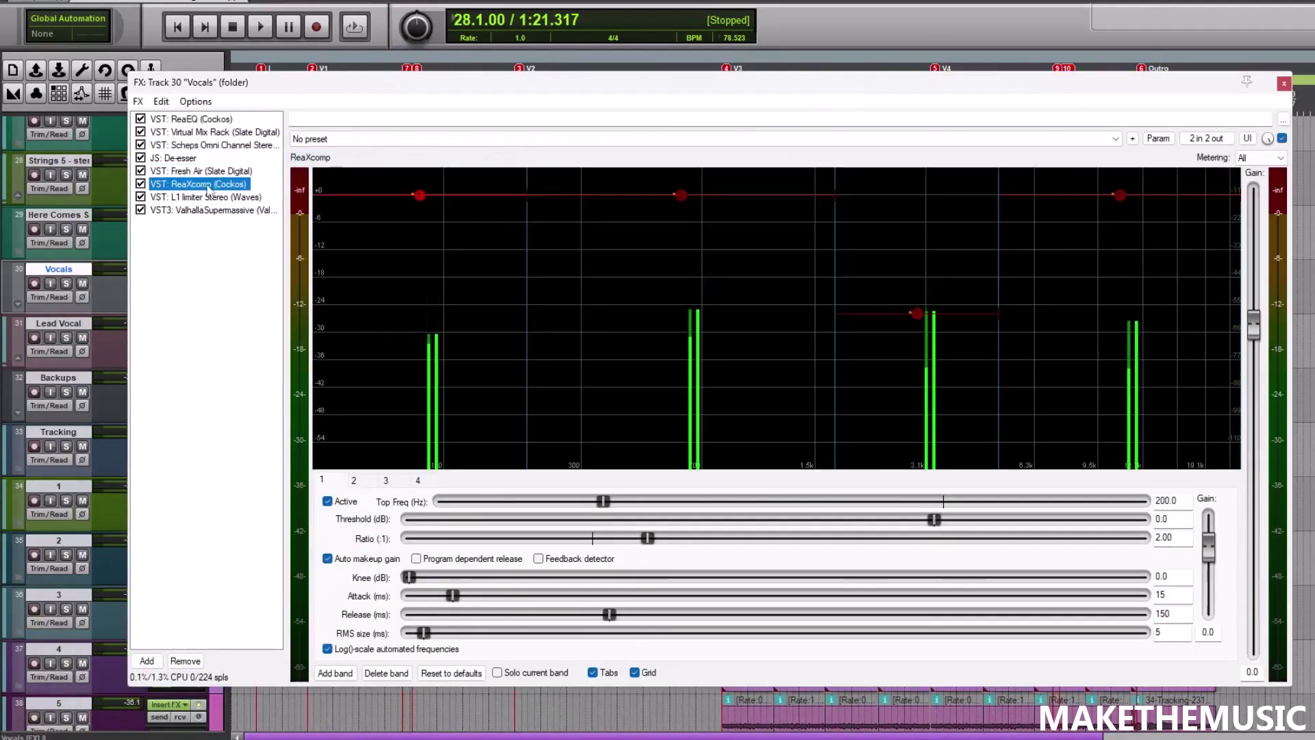
pyautogui.click(211, 197)
pyautogui.click(213, 210)
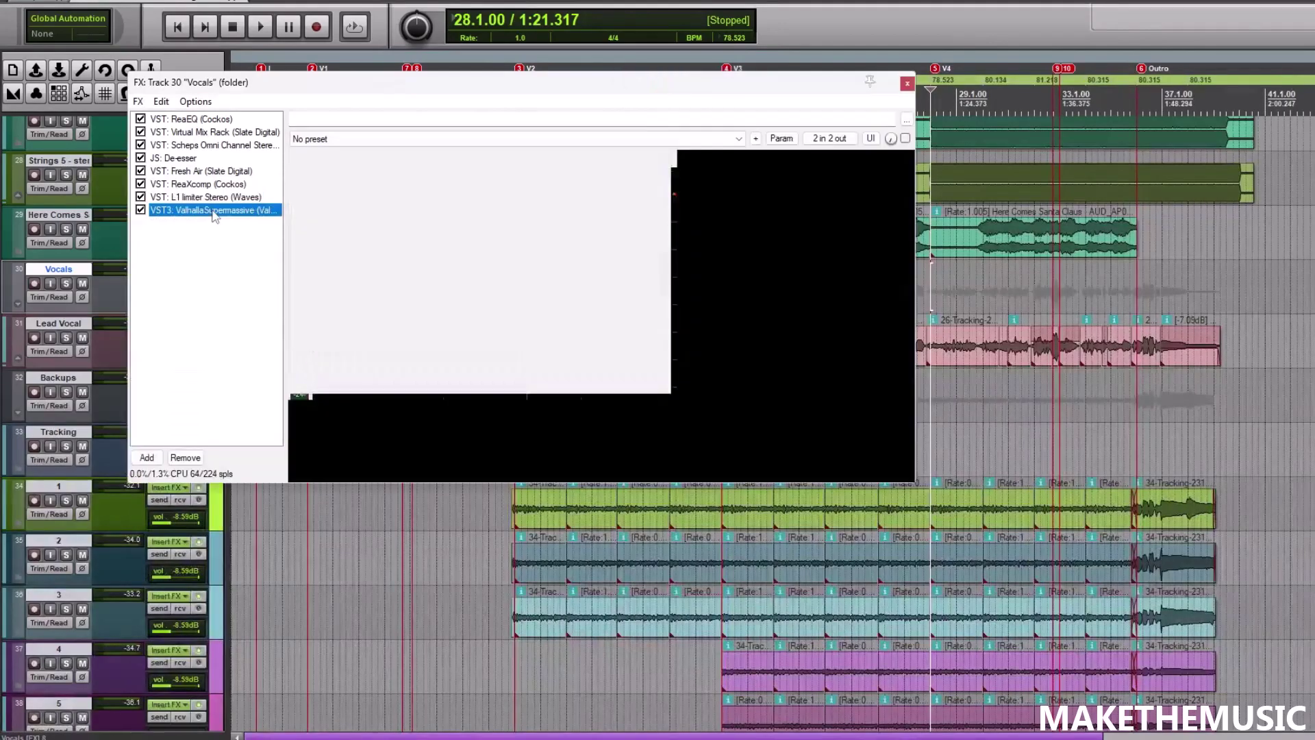
pyautogui.click(907, 83)
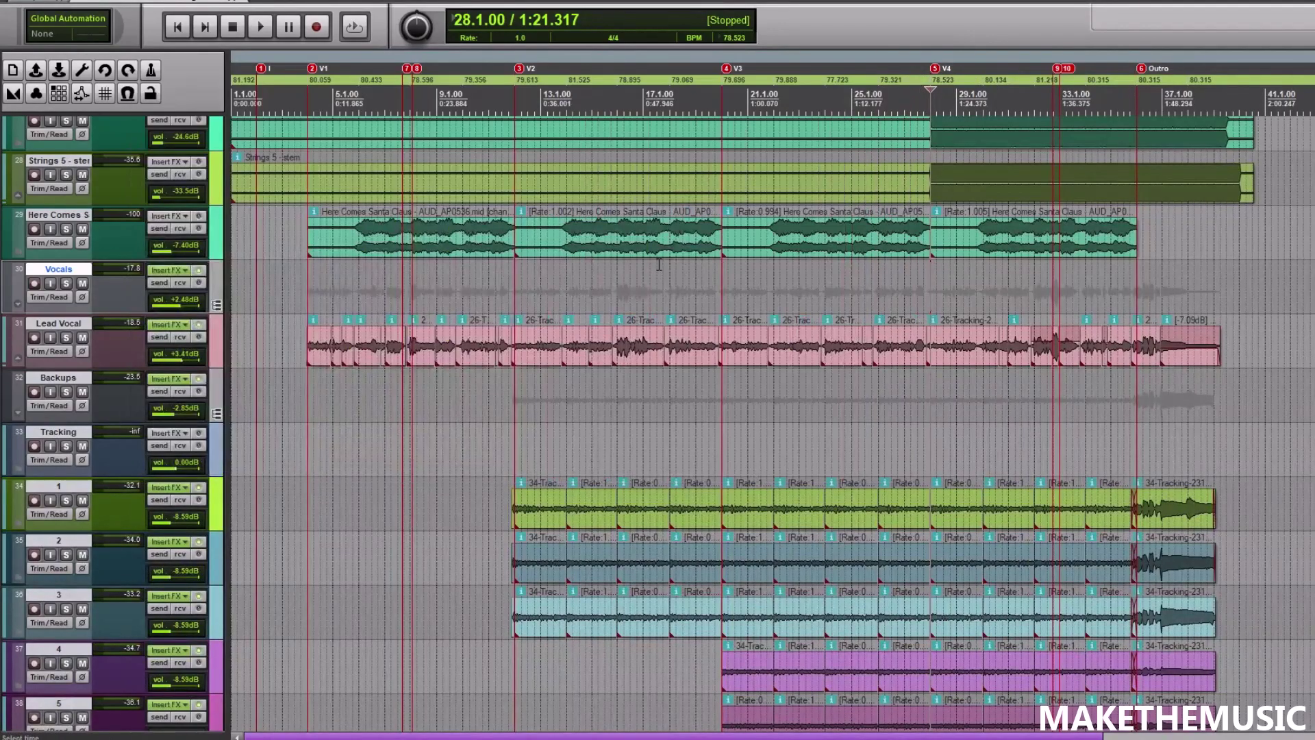
pyautogui.click(659, 265)
pyautogui.scroll(-2, 659, 265)
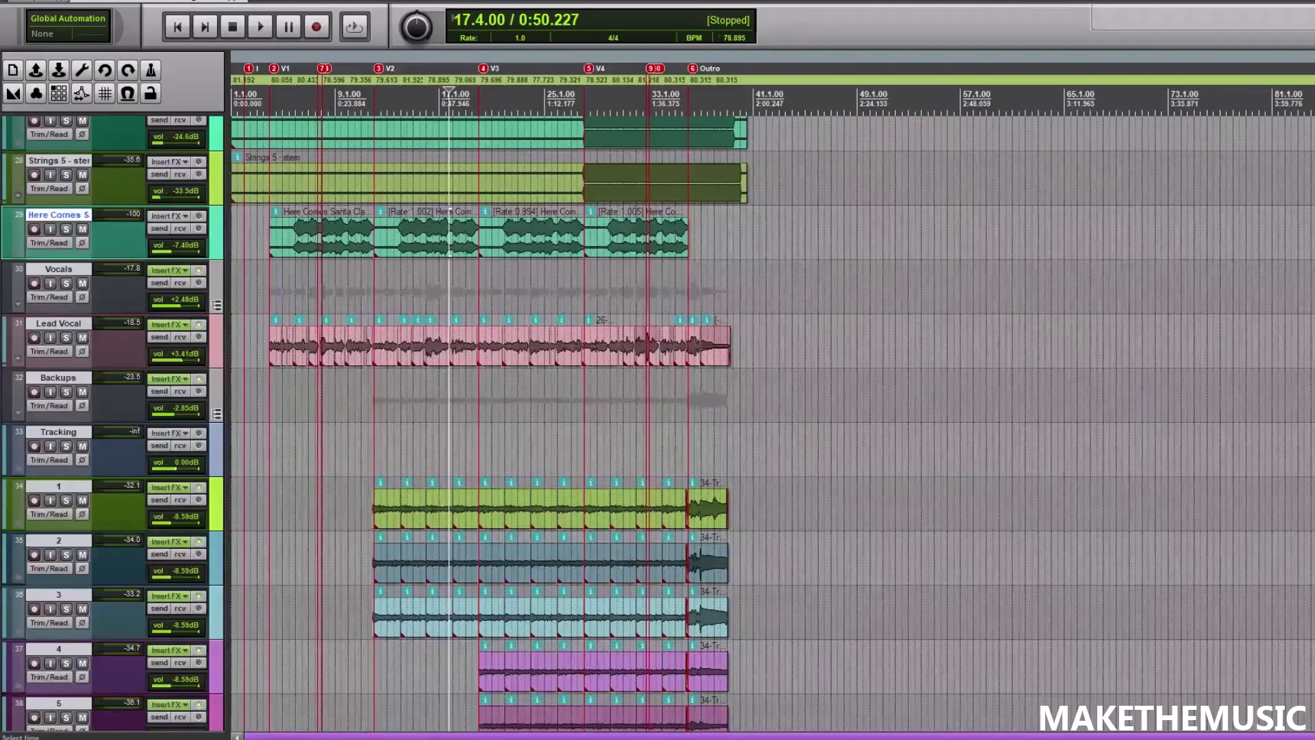
pyautogui.scroll(3, 479, 425)
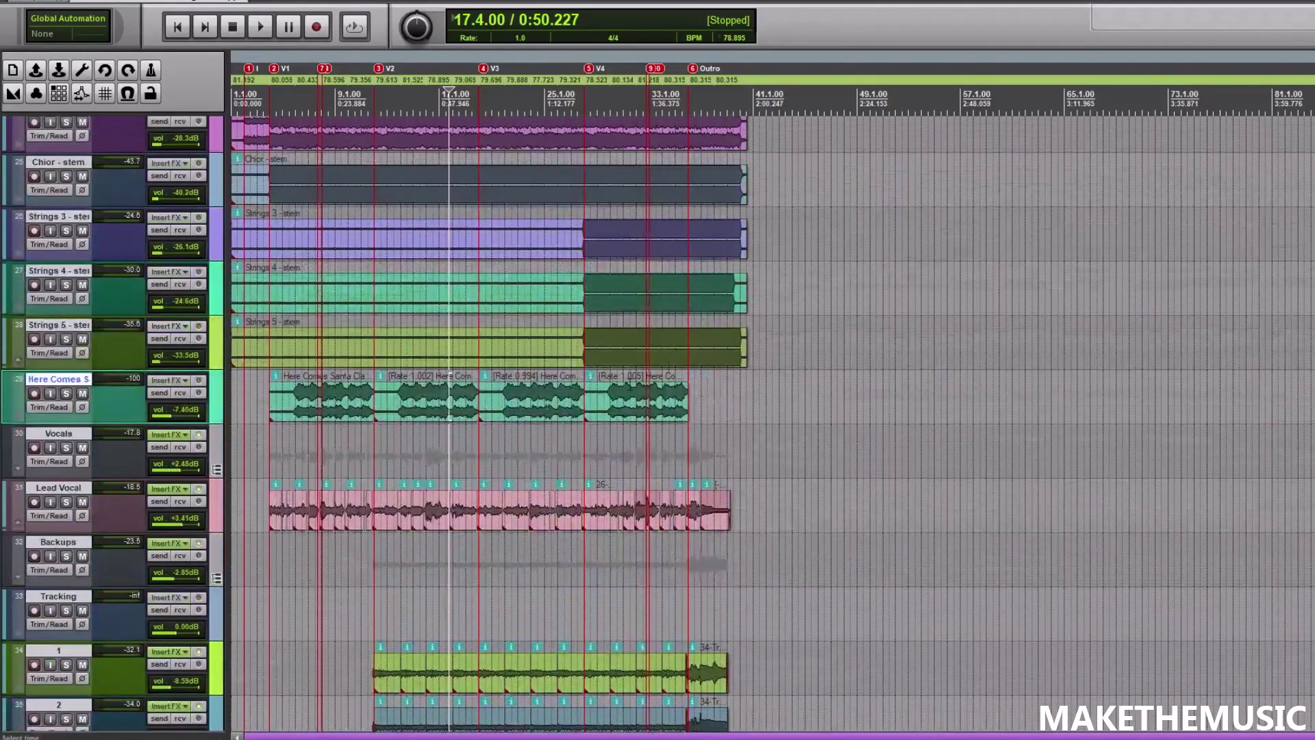
pyautogui.scroll(3, 715, 389)
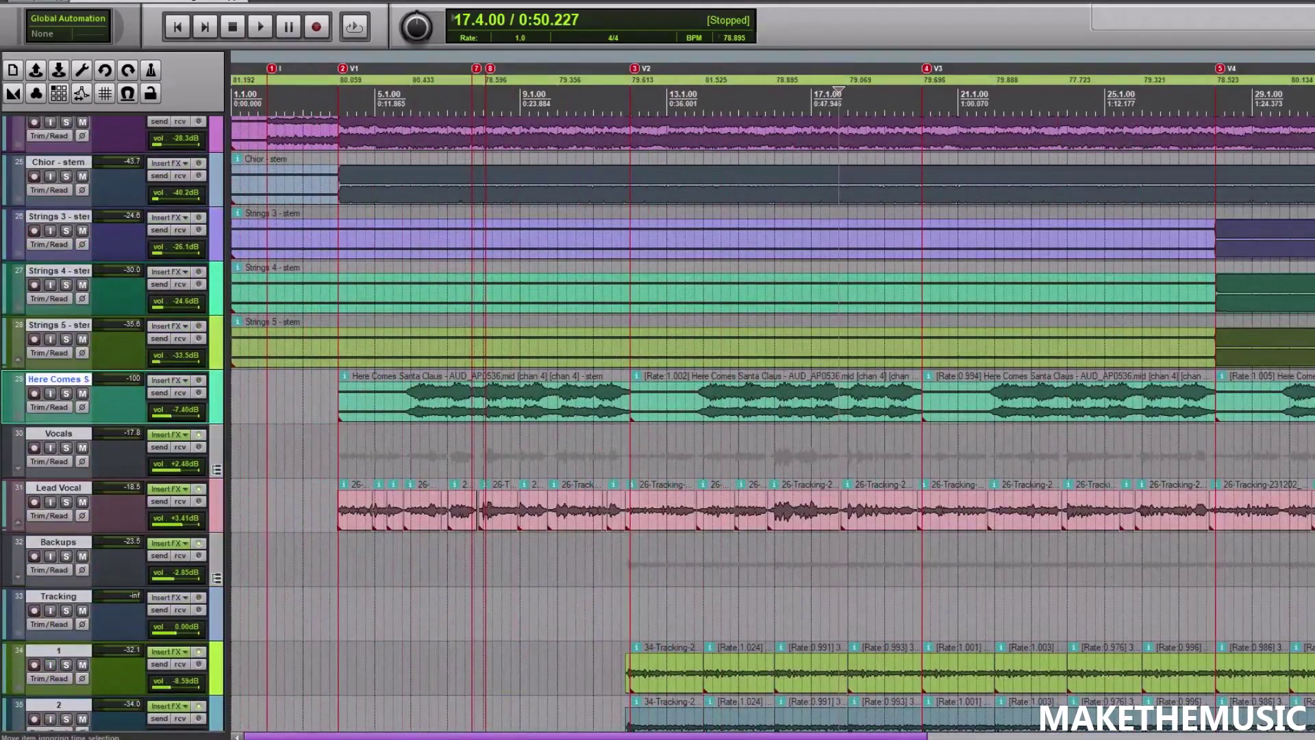
pyautogui.scroll(-9, 192, 363)
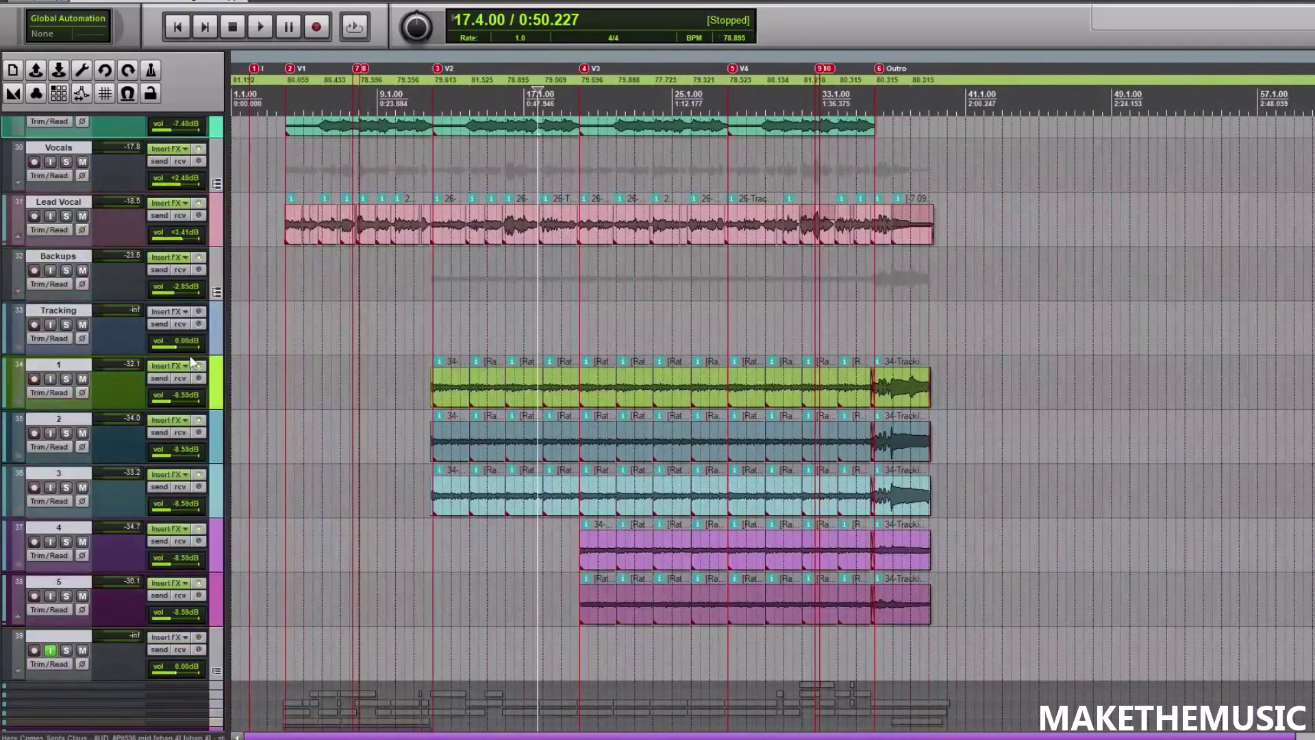
pyautogui.scroll(6, 723, 539)
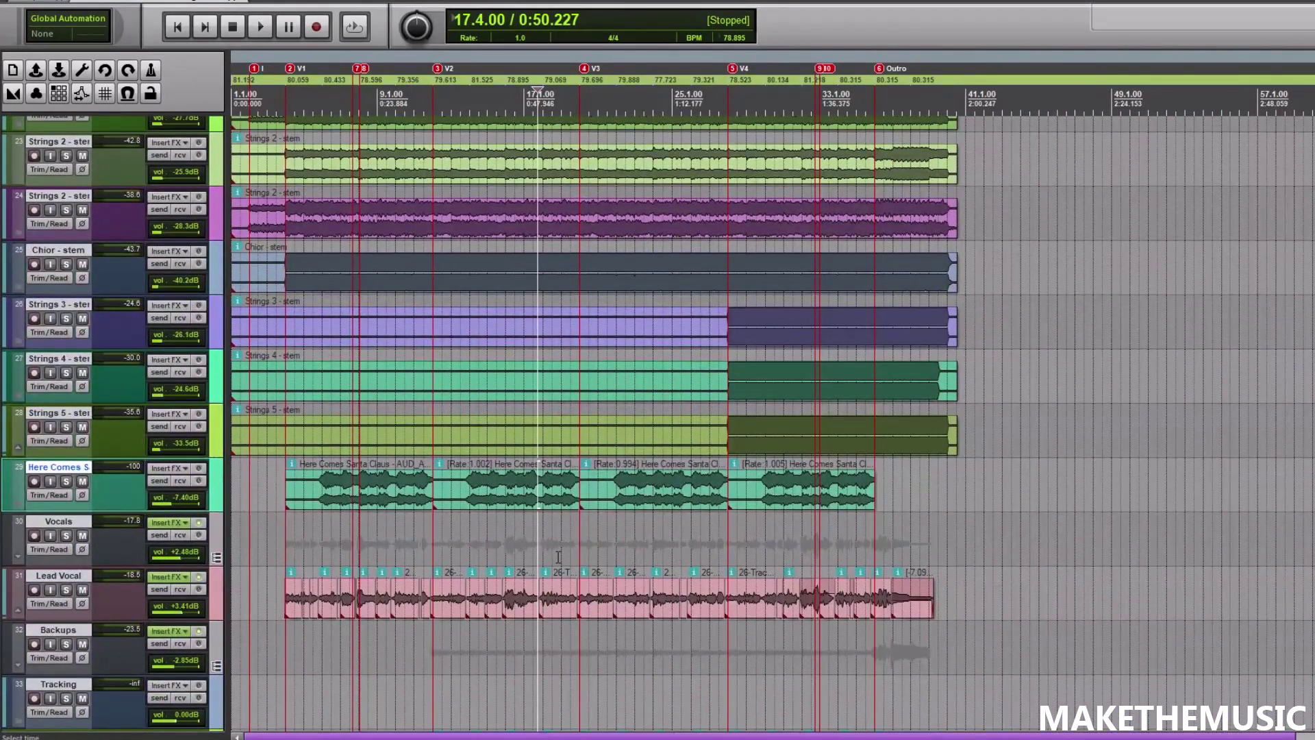
pyautogui.click(317, 563)
pyautogui.scroll(4, 317, 562)
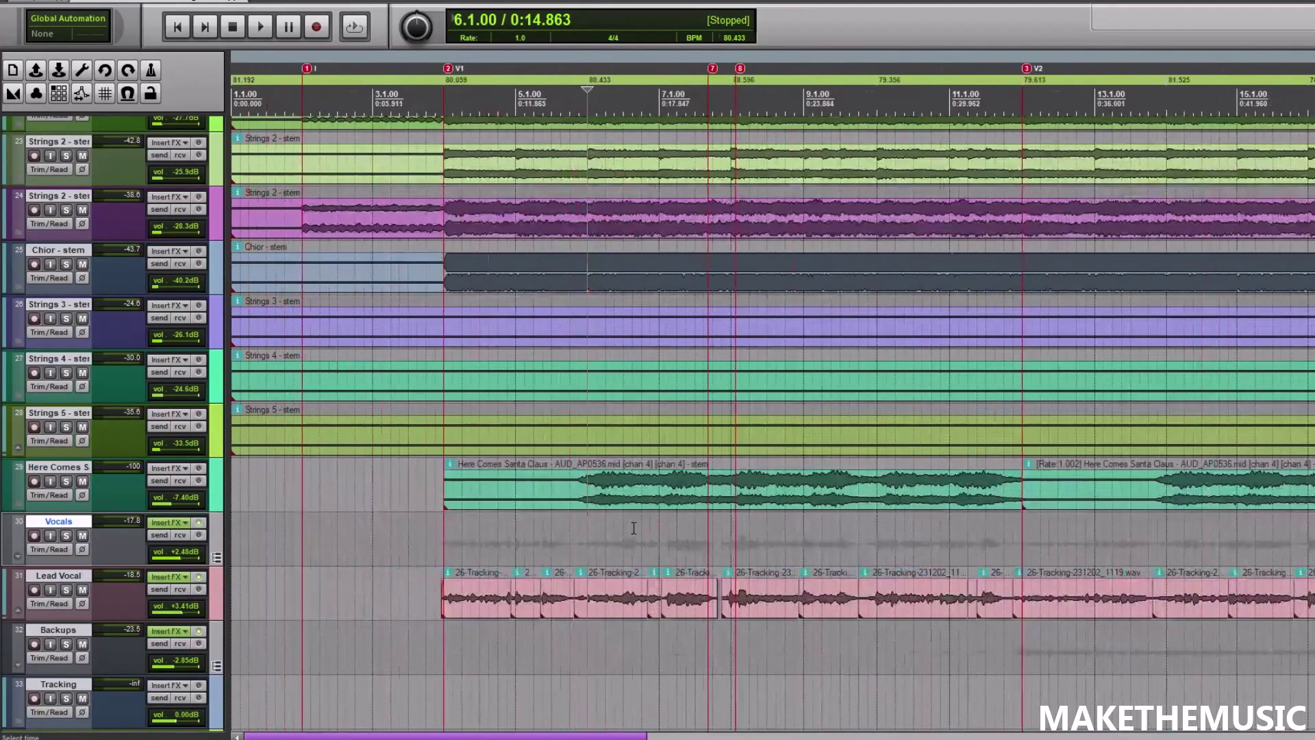
pyautogui.scroll(-5, 633, 527)
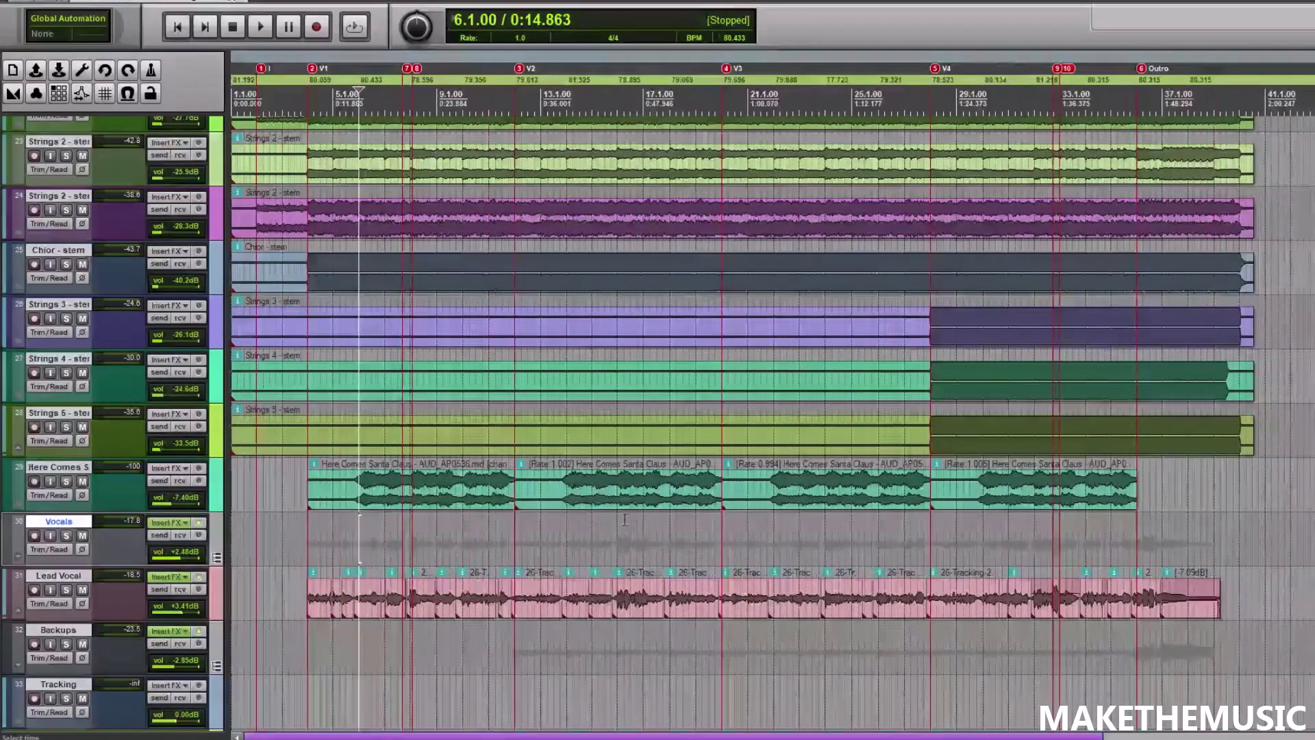
pyautogui.press('space')
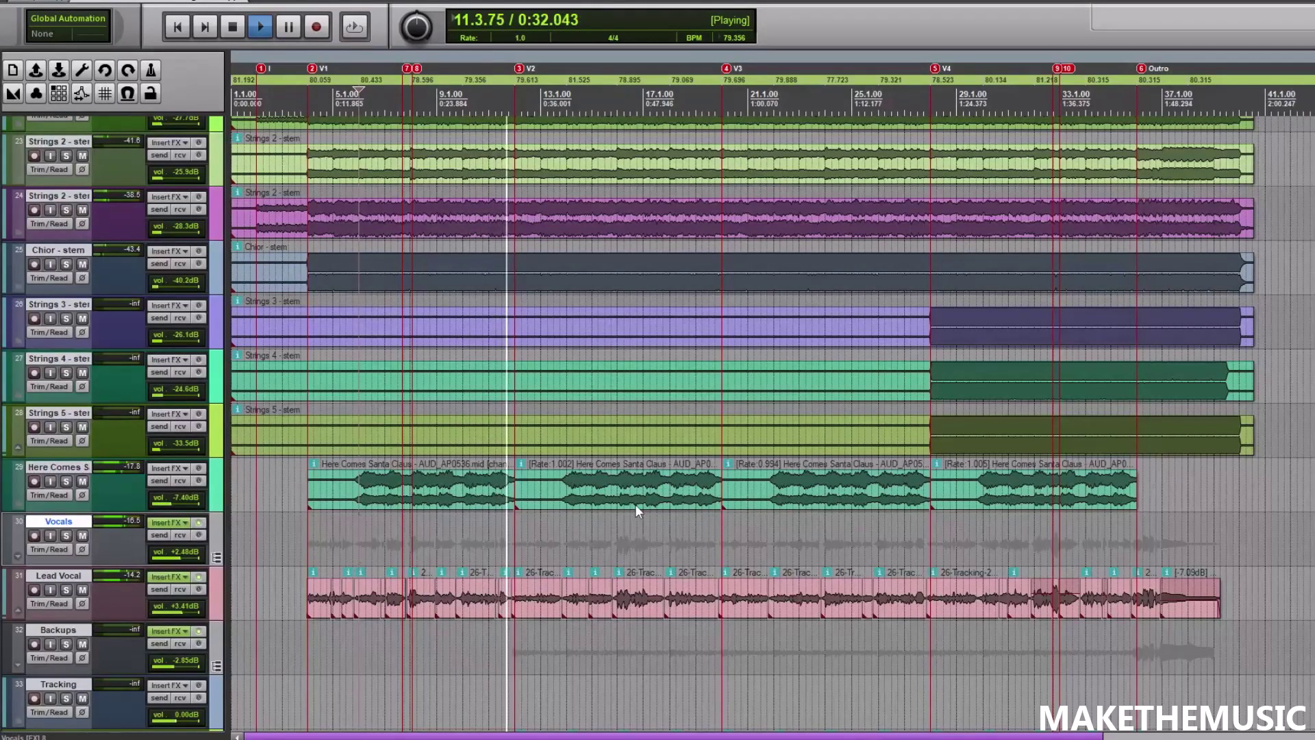
pyautogui.press('space')
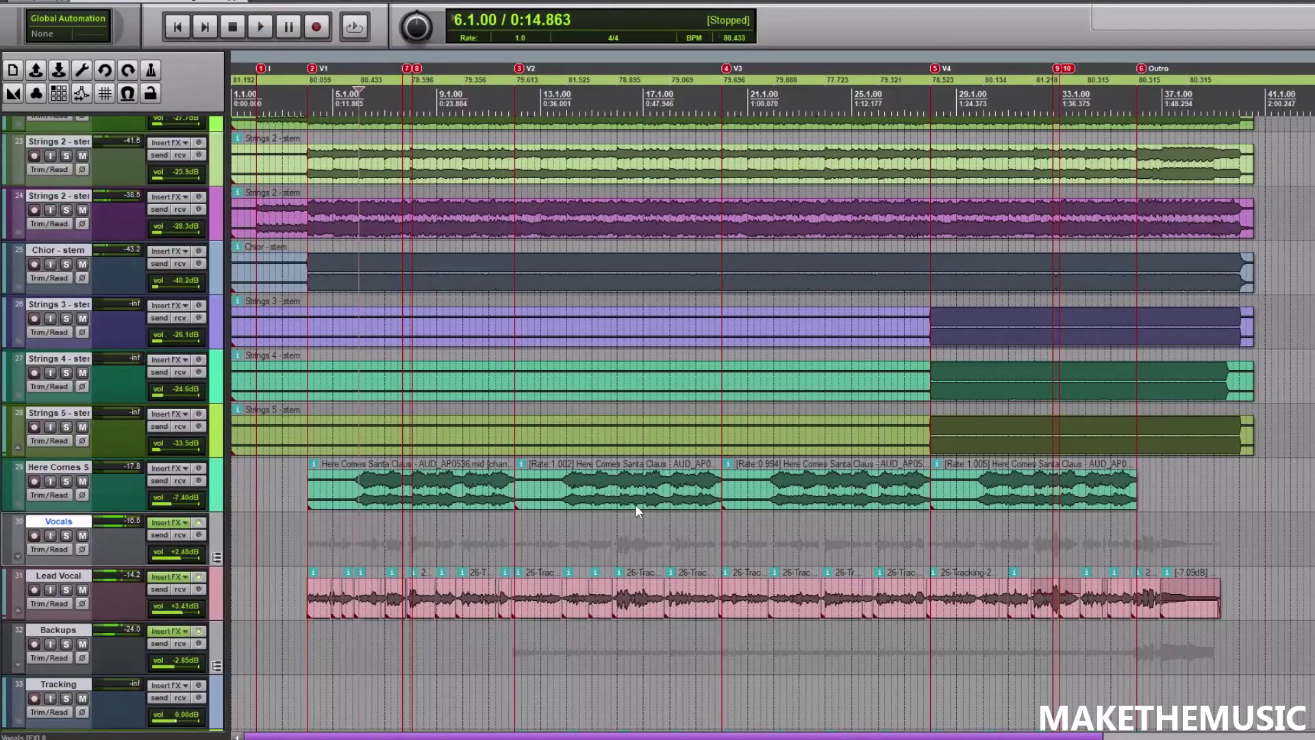
pyautogui.click(174, 524)
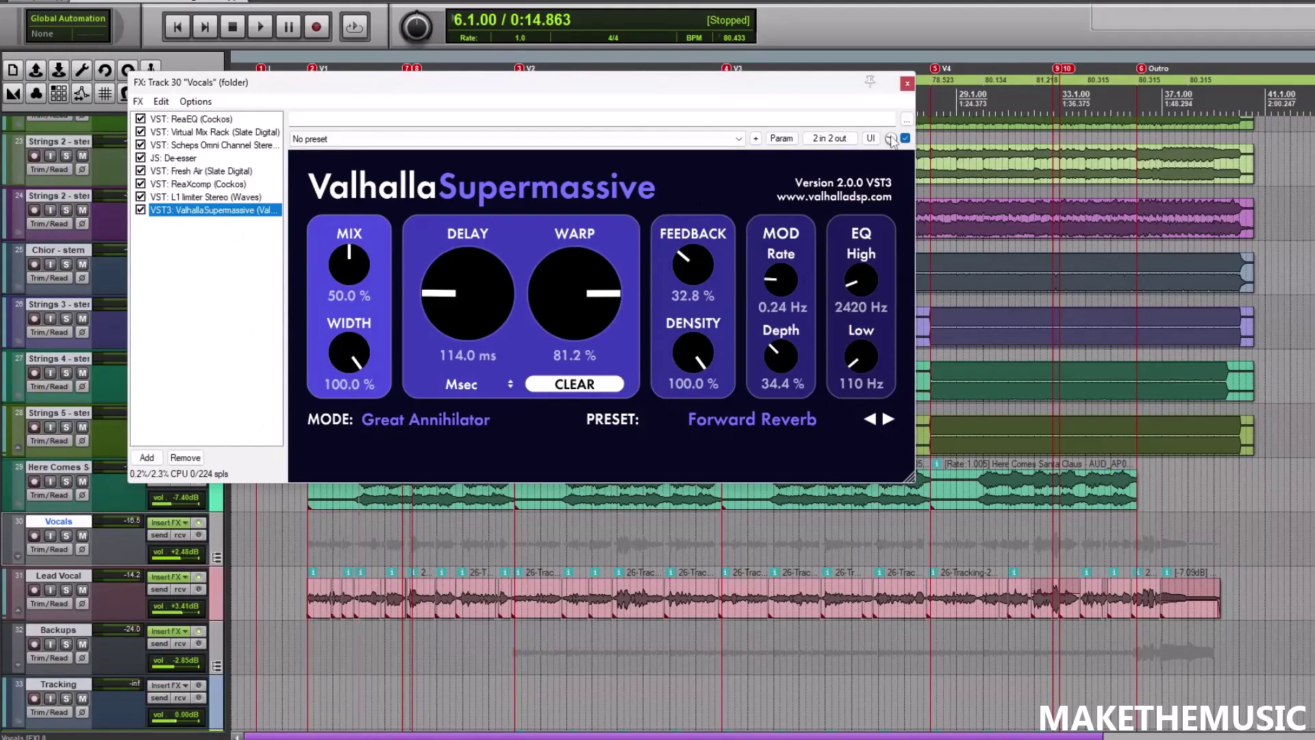
pyautogui.click(906, 84)
pyautogui.click(932, 96)
pyautogui.scroll(-3, 932, 96)
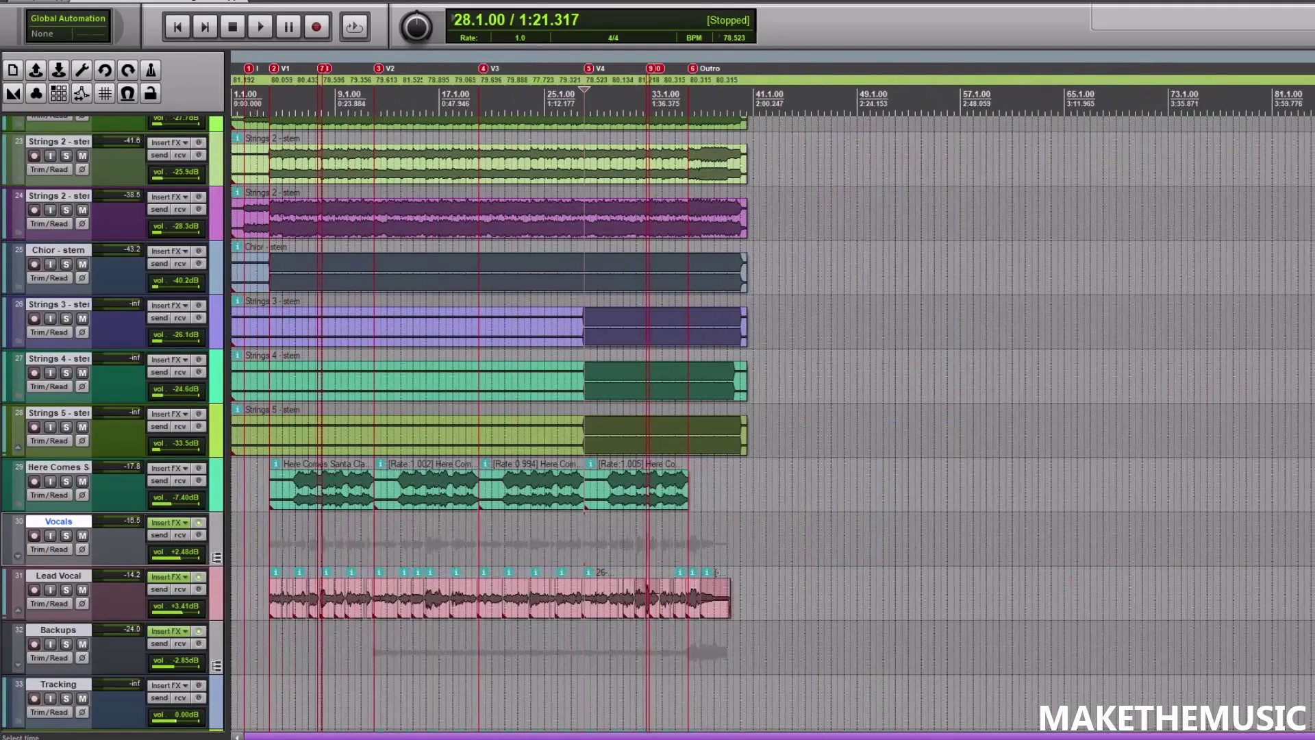
pyautogui.scroll(15, 943, 231)
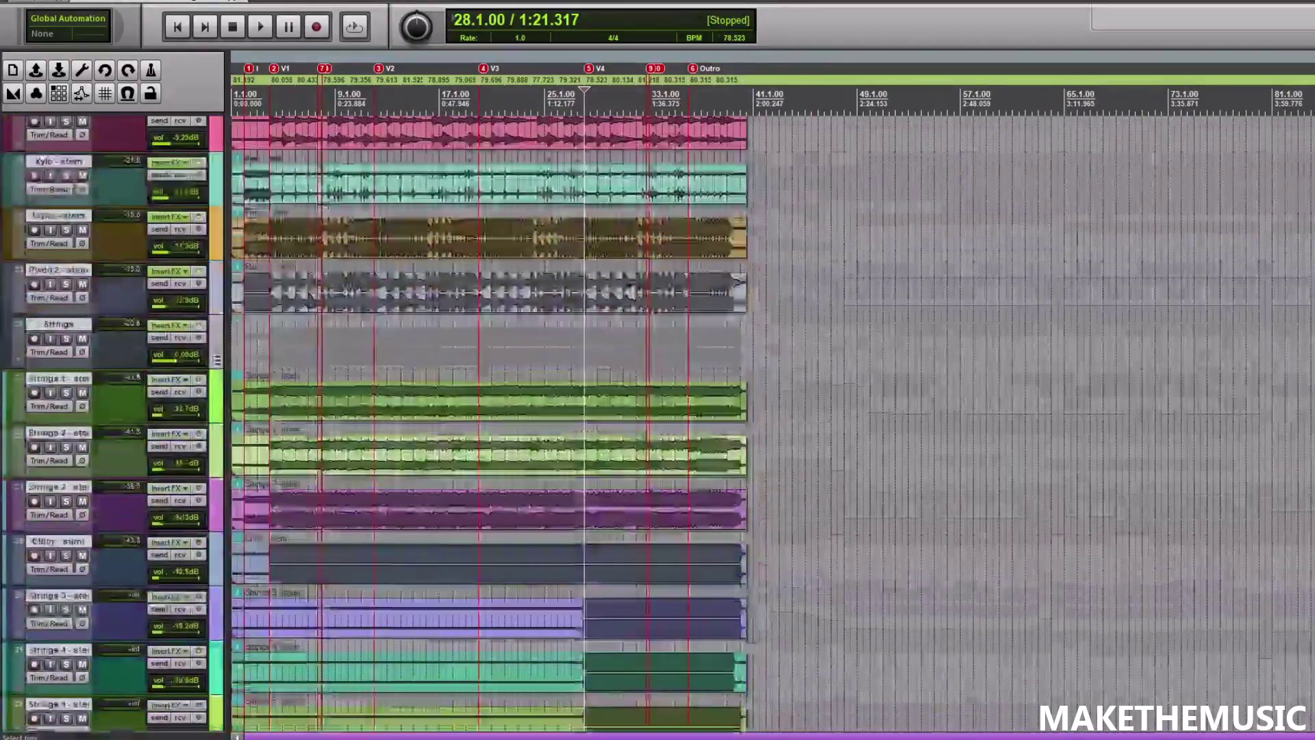
# Scroll the track list to bring the Drums, Kick and Snare tracks (1–12) into view.
pyautogui.scroll(3, 614, 199)
pyautogui.scroll(-3, 614, 195)
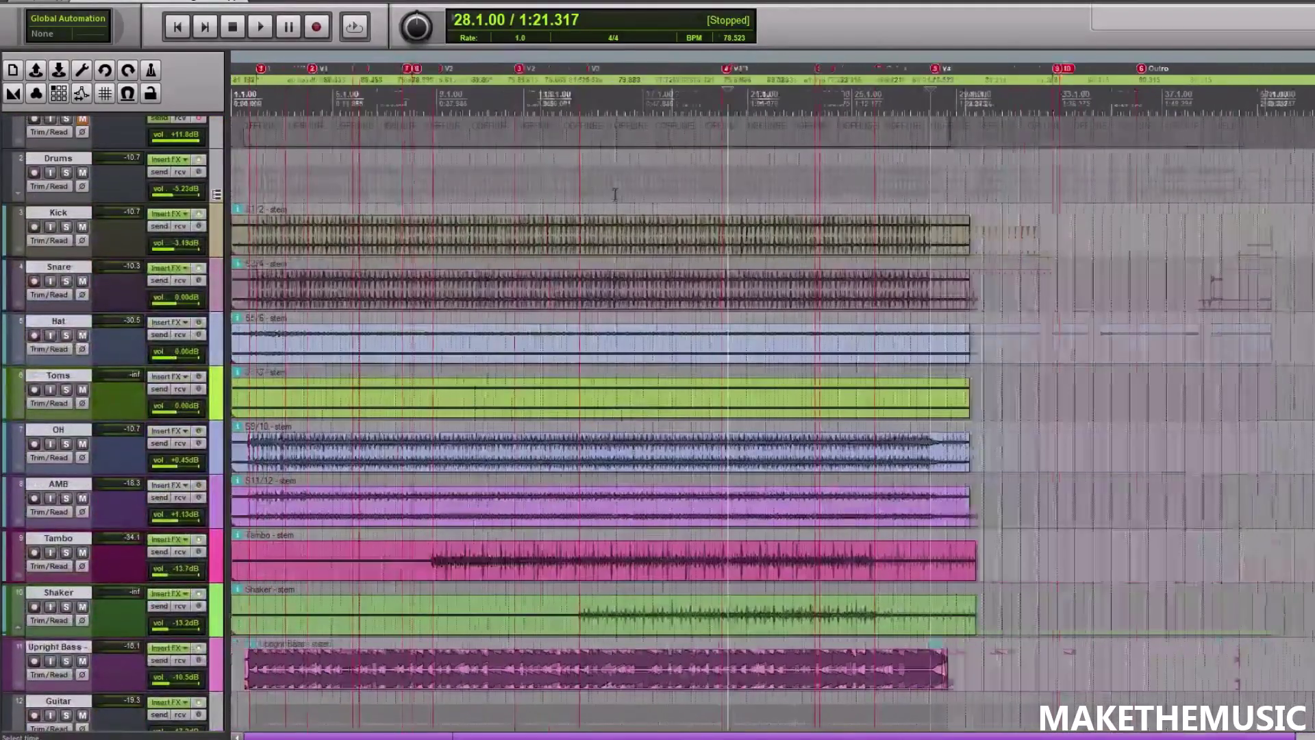